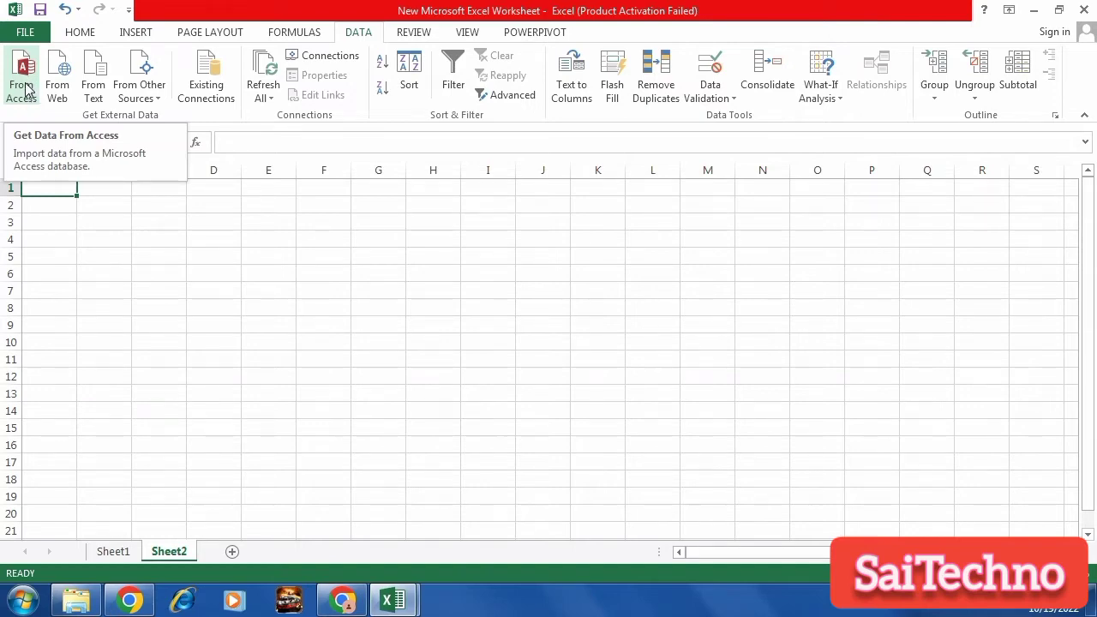
Import the Example Access database from the Documents library as a table at cell A1 of the existing worksheet
{"action": "left_click", "coordinate": [26, 90]}
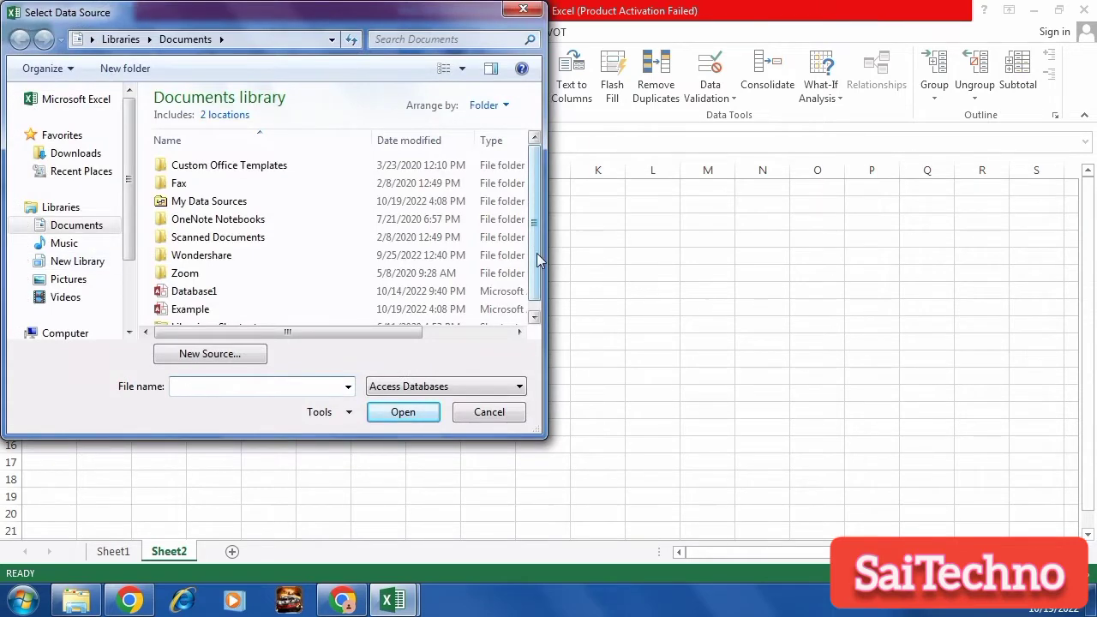
{"action": "left_click_drag", "start_coordinate": [535, 260], "coordinate": [536, 288]}
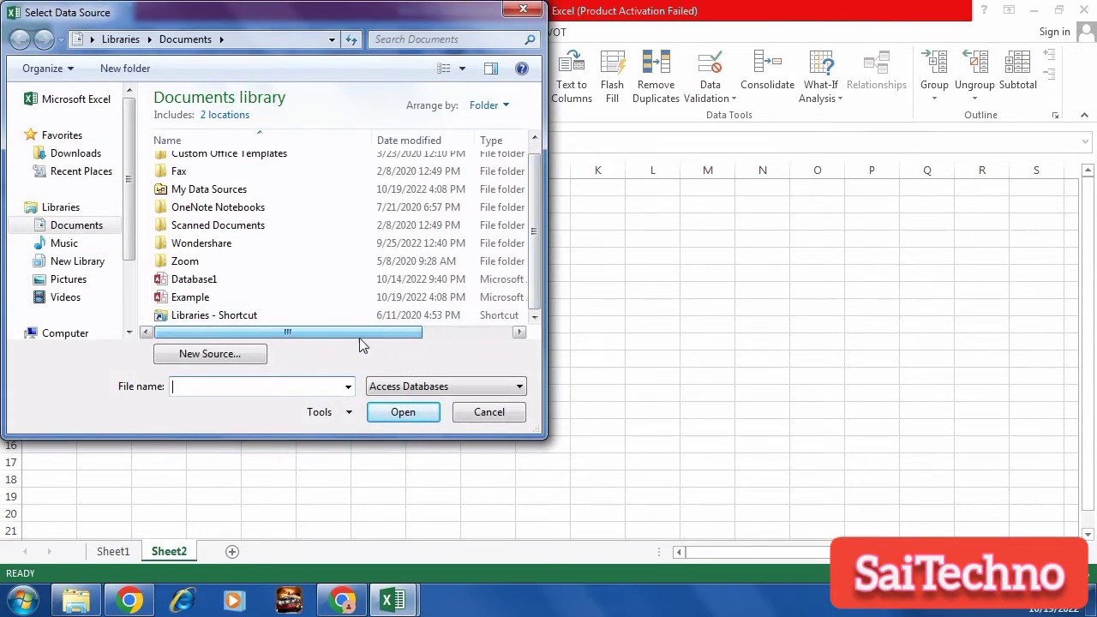
{"action": "left_click", "coordinate": [189, 300]}
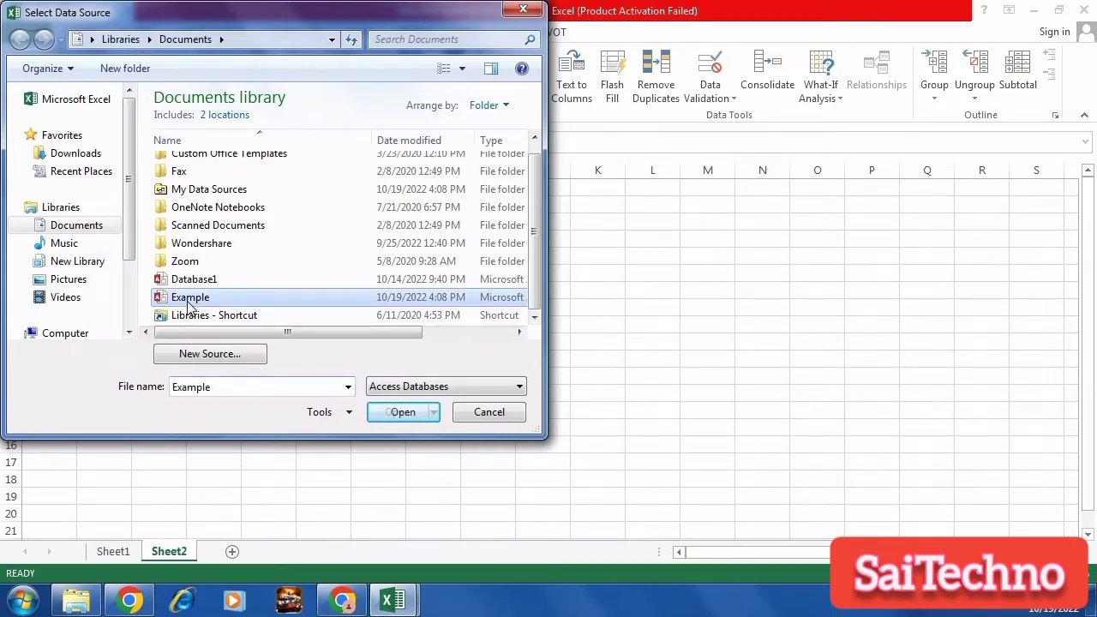
{"action": "left_click", "coordinate": [399, 412]}
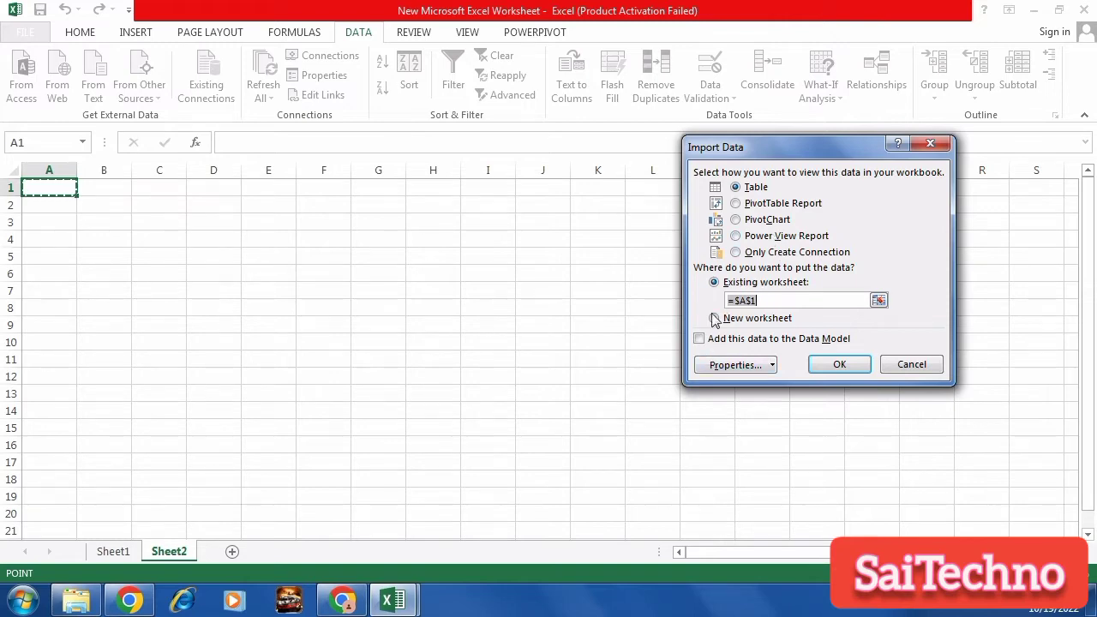
{"action": "left_click", "coordinate": [839, 365]}
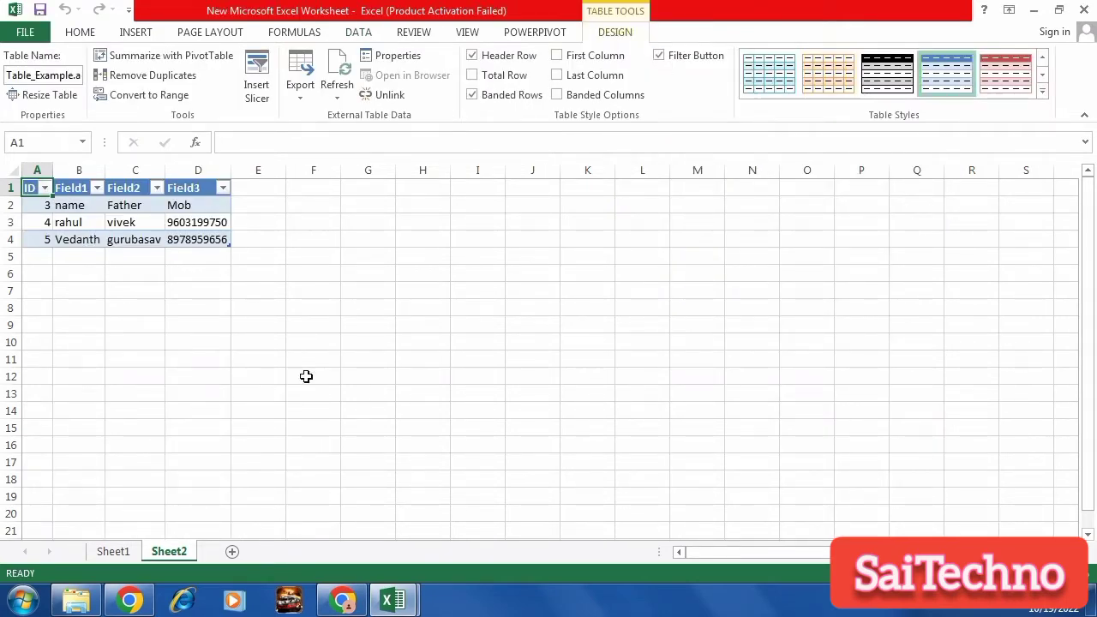
Change the text in cell B2 of the imported table to "Name"
{"action": "scroll", "coordinate": [412, 463], "scroll_direction": "up", "scroll_amount": 10}
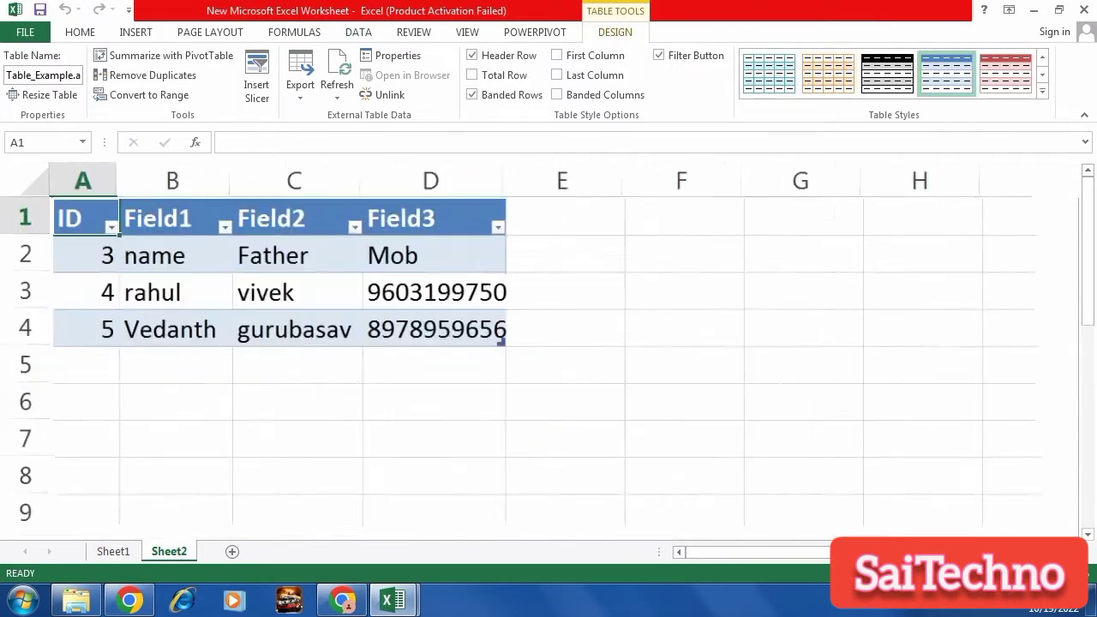
{"action": "left_click", "coordinate": [412, 462]}
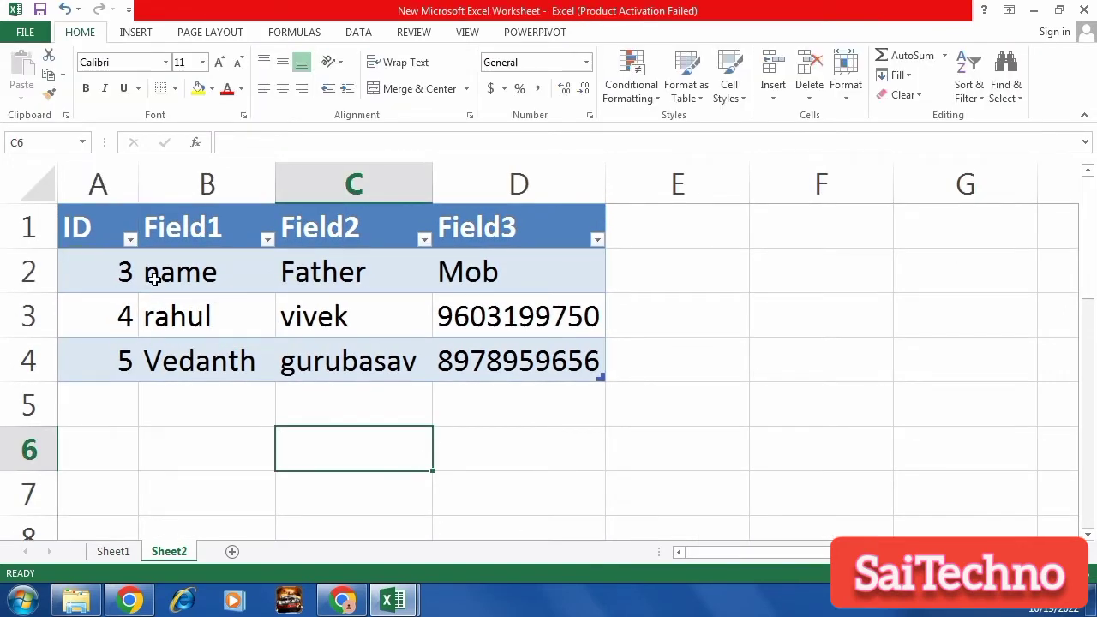
{"action": "left_click", "coordinate": [117, 230]}
{"action": "left_click_drag", "start_coordinate": [116, 229], "coordinate": [515, 369]}
{"action": "left_click", "coordinate": [210, 286]}
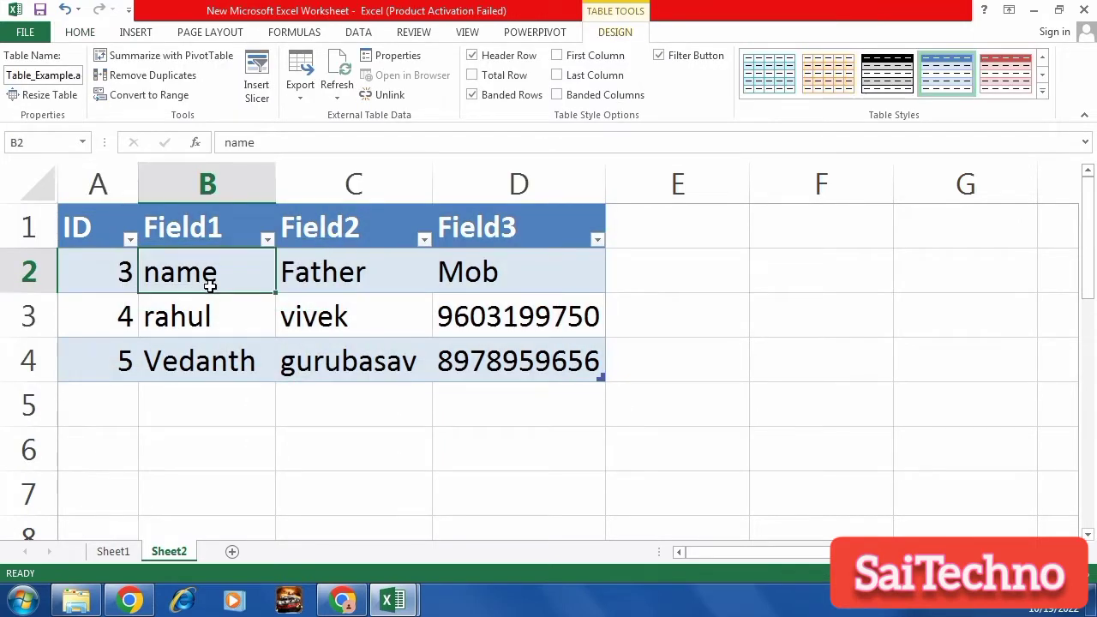
{"action": "type", "text": "Name"}
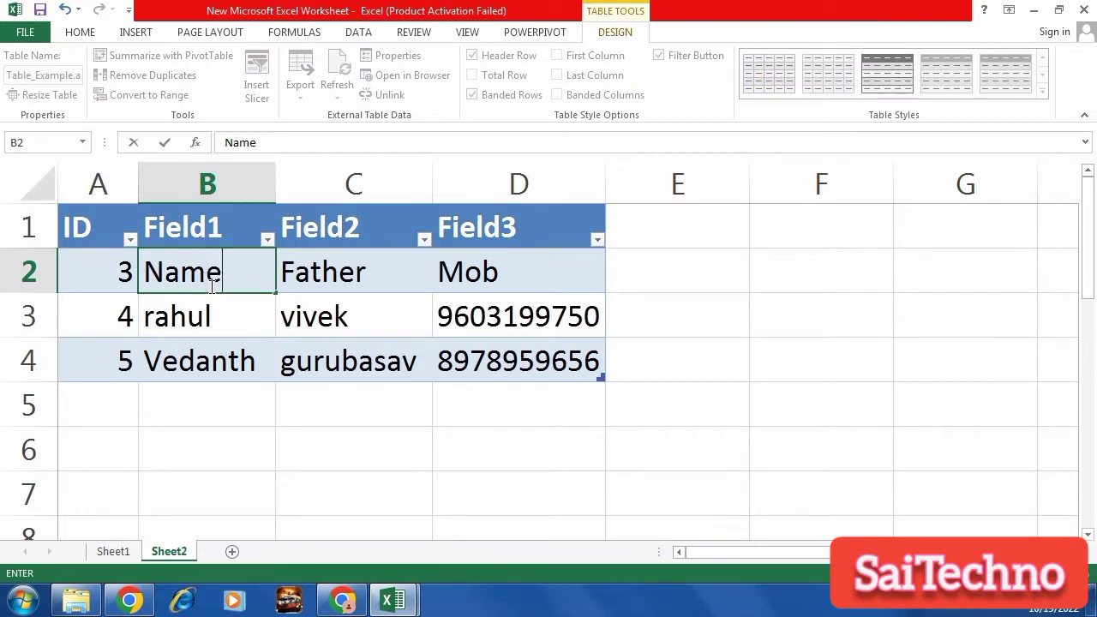
{"action": "left_click", "coordinate": [279, 309]}
{"action": "left_click_drag", "start_coordinate": [221, 281], "coordinate": [526, 348]}
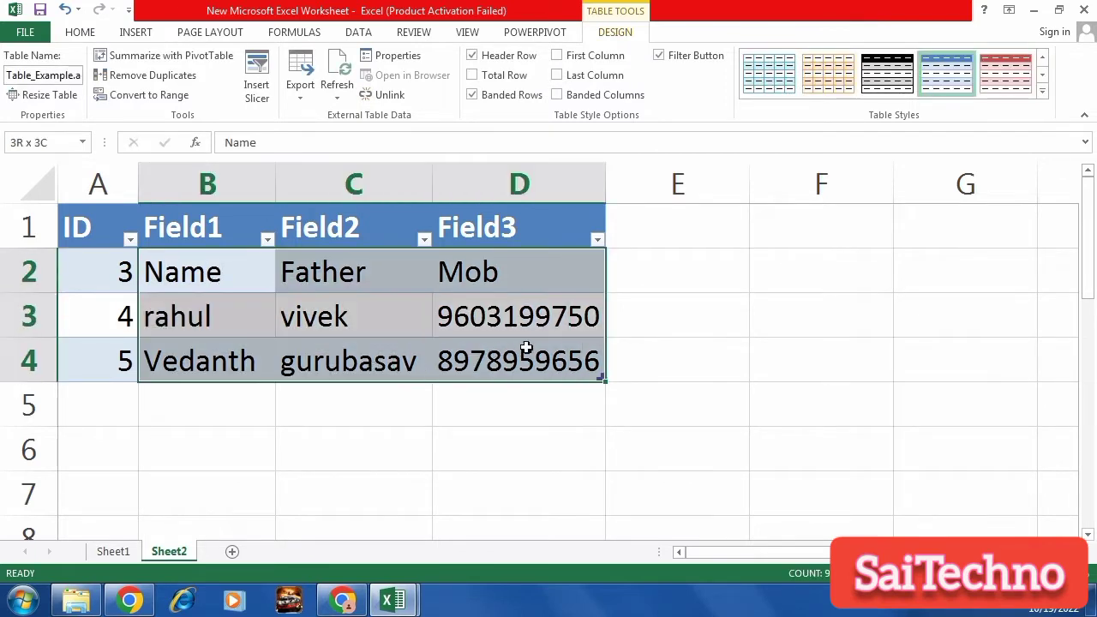
{"action": "left_click", "coordinate": [82, 33]}
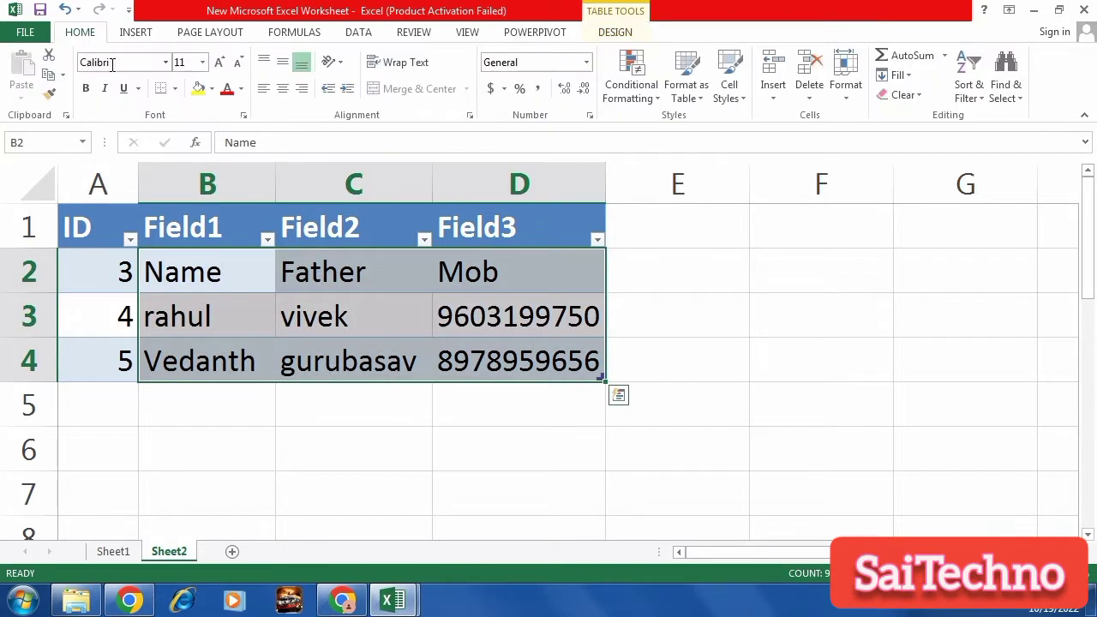
{"action": "left_click", "coordinate": [241, 89]}
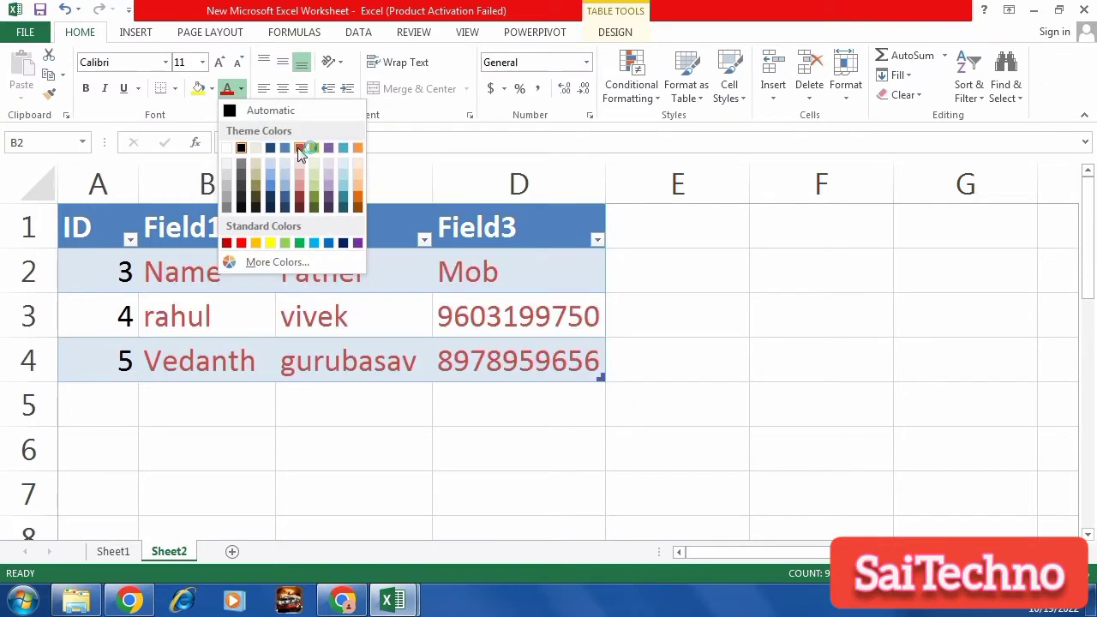
{"action": "left_click", "coordinate": [347, 451]}
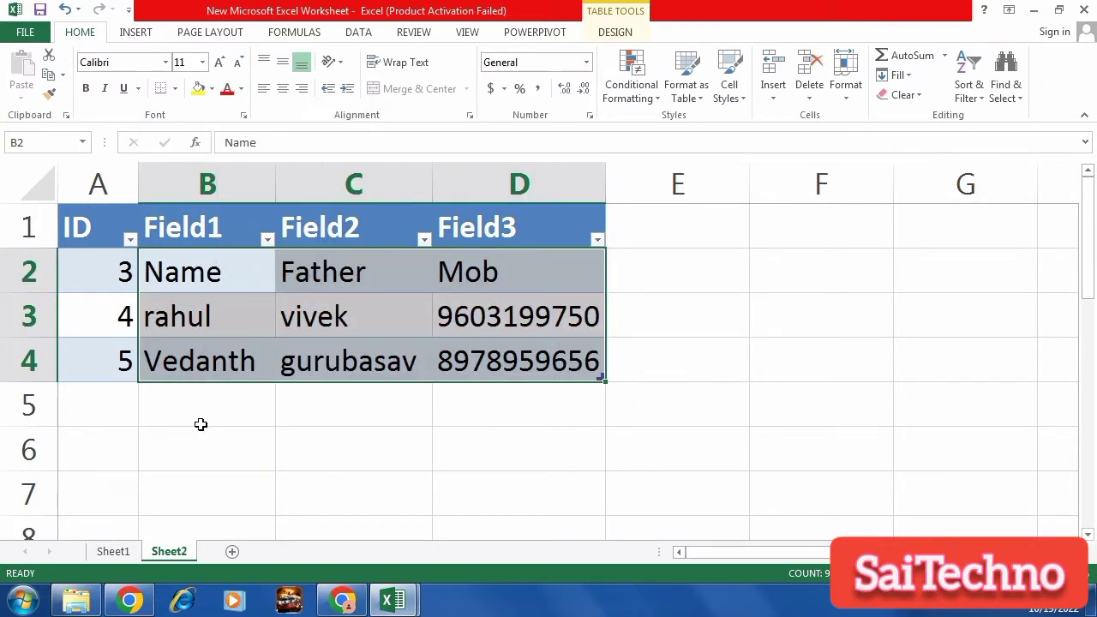
Start a web query at cell F2 and load the search page for "Parts of computer"
{"action": "scroll", "coordinate": [372, 328], "scroll_direction": "down", "scroll_amount": 5}
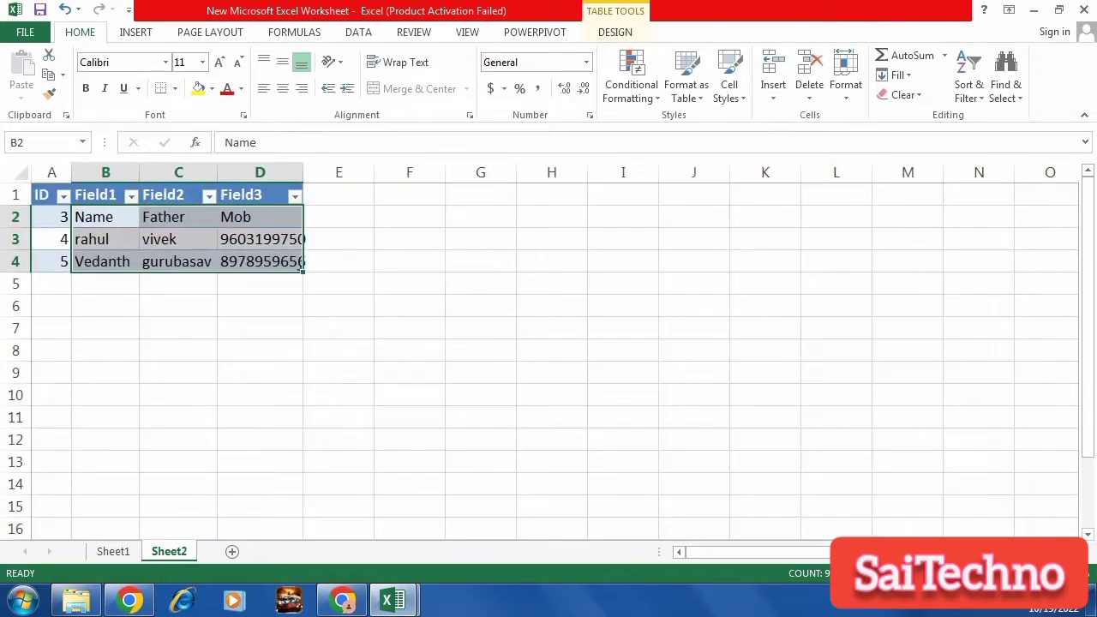
{"action": "left_click", "coordinate": [364, 36]}
{"action": "left_click", "coordinate": [307, 390]}
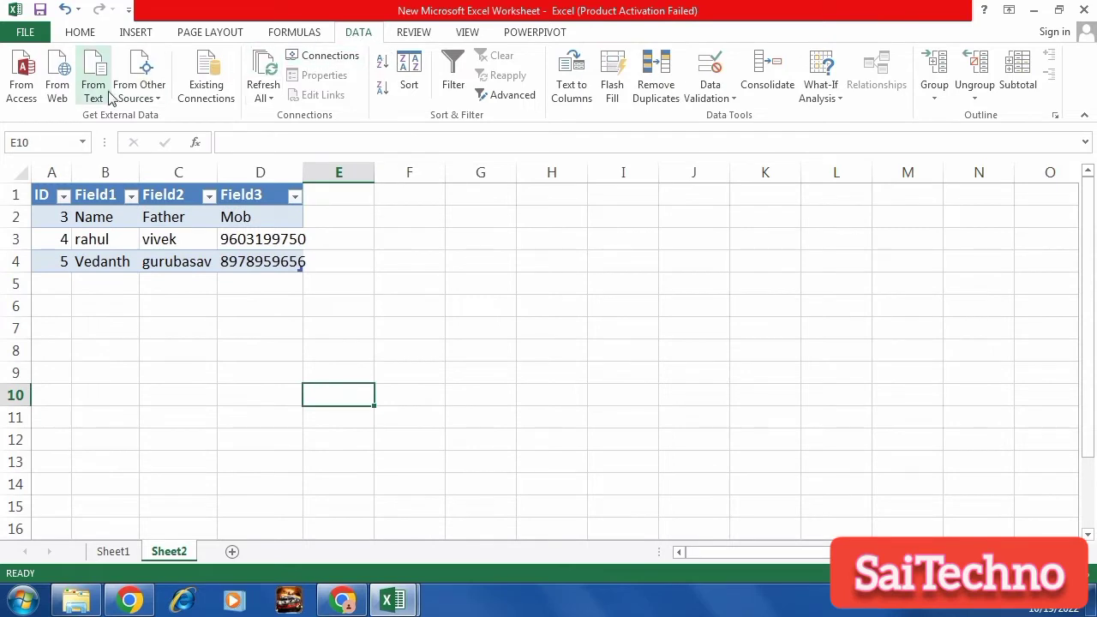
{"action": "left_click", "coordinate": [431, 231]}
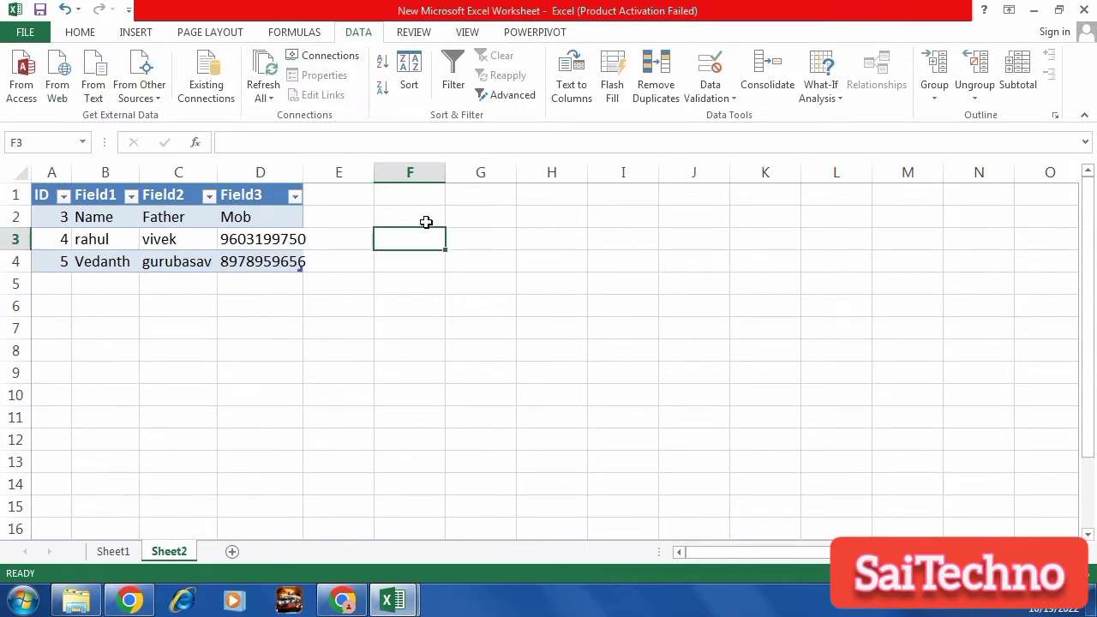
{"action": "left_click", "coordinate": [425, 220]}
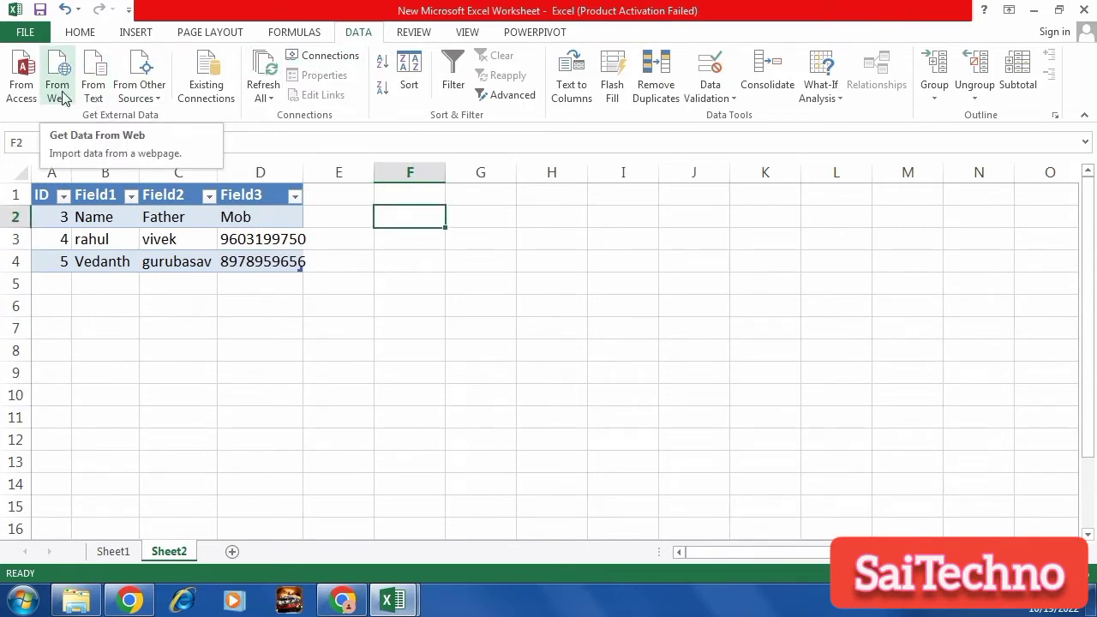
{"action": "left_click", "coordinate": [63, 97]}
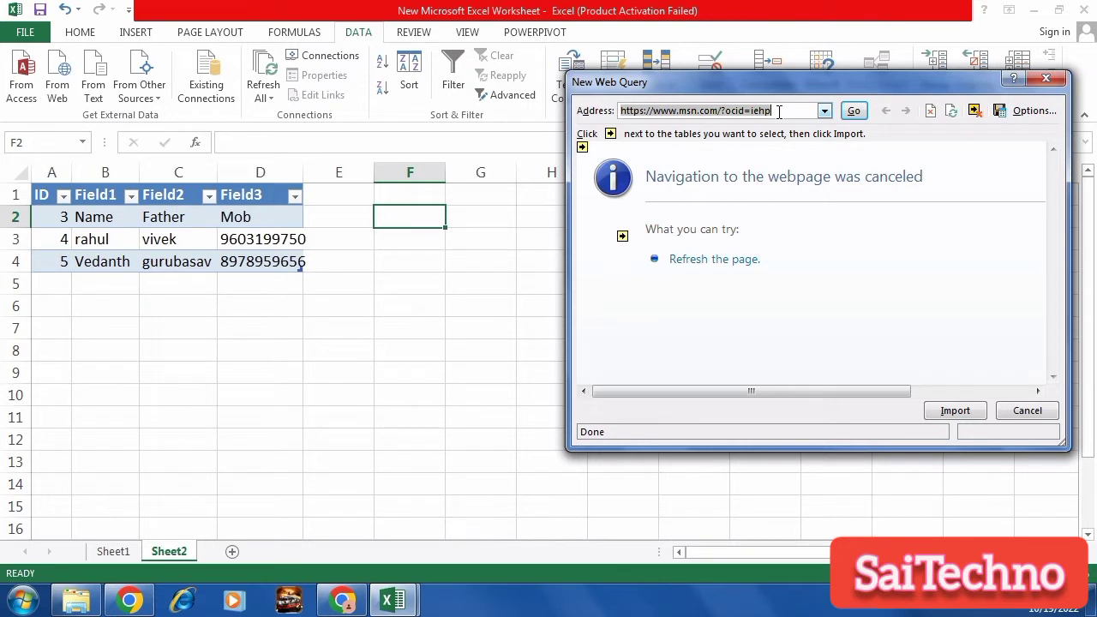
{"action": "type", "text": "Parts of computer"}
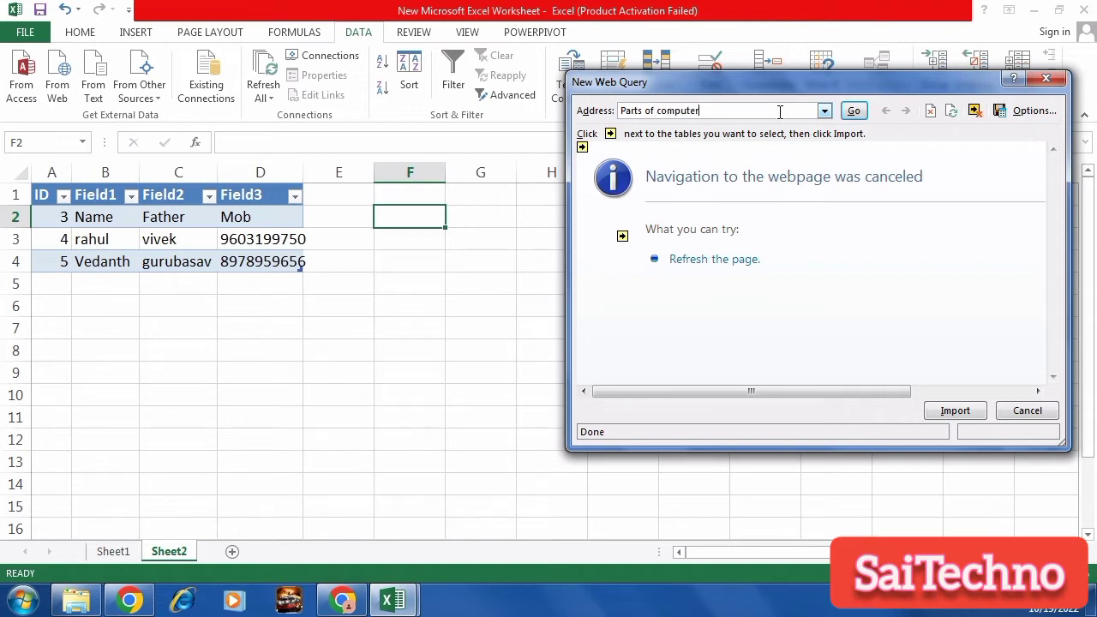
{"action": "left_click", "coordinate": [856, 112]}
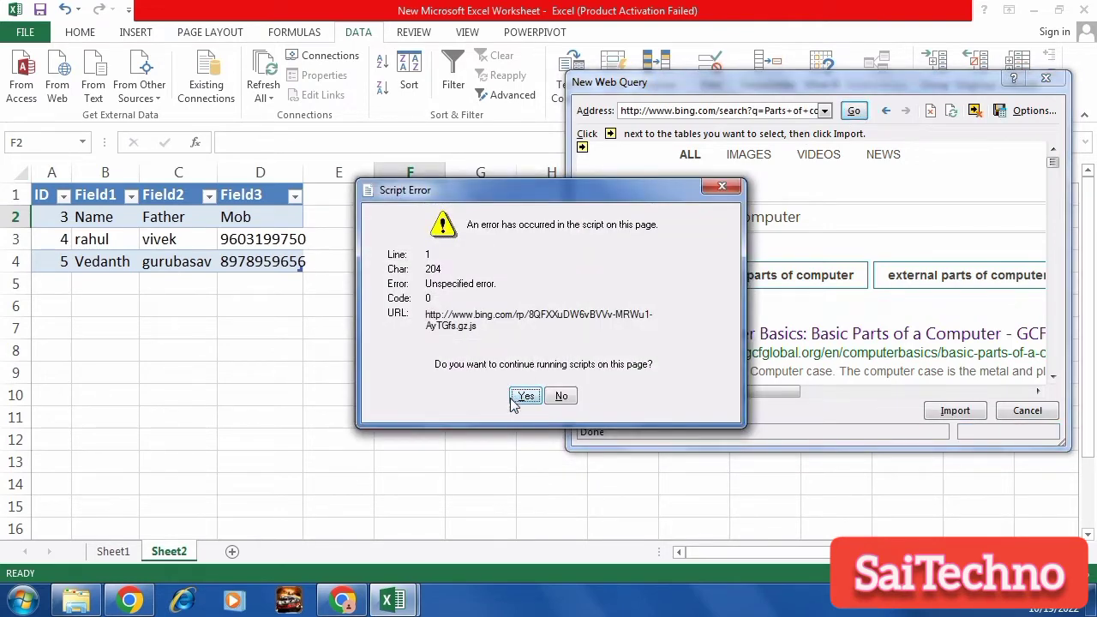
Continue running scripts past the script errors and import the Bing page into the existing worksheet at cell F2
{"action": "left_click", "coordinate": [515, 399]}
{"action": "left_click", "coordinate": [523, 399]}
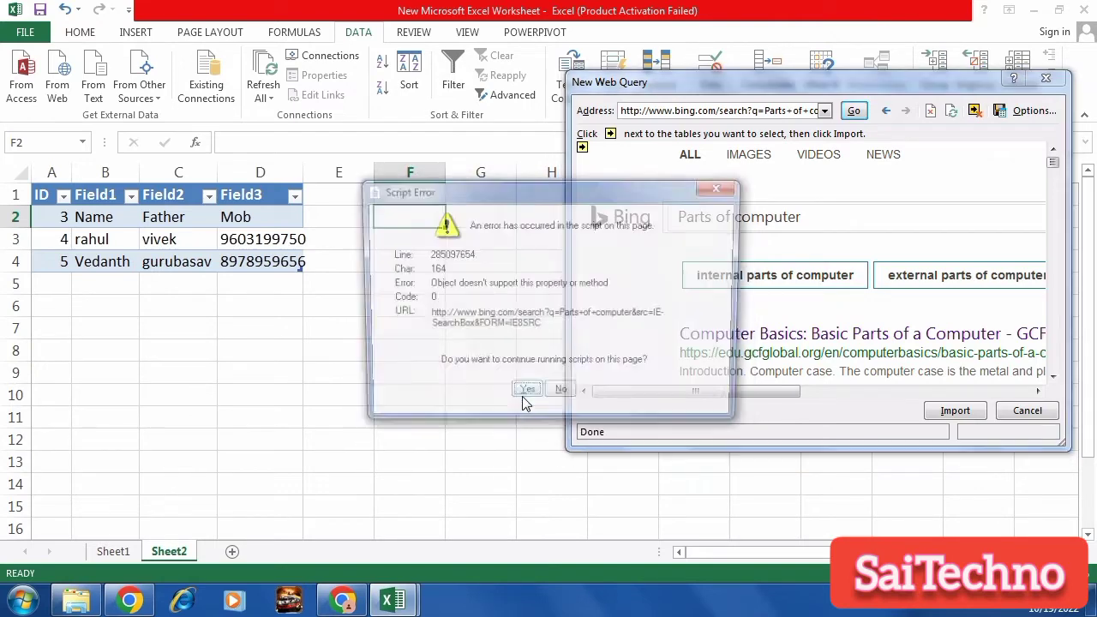
{"action": "left_click", "coordinate": [526, 392]}
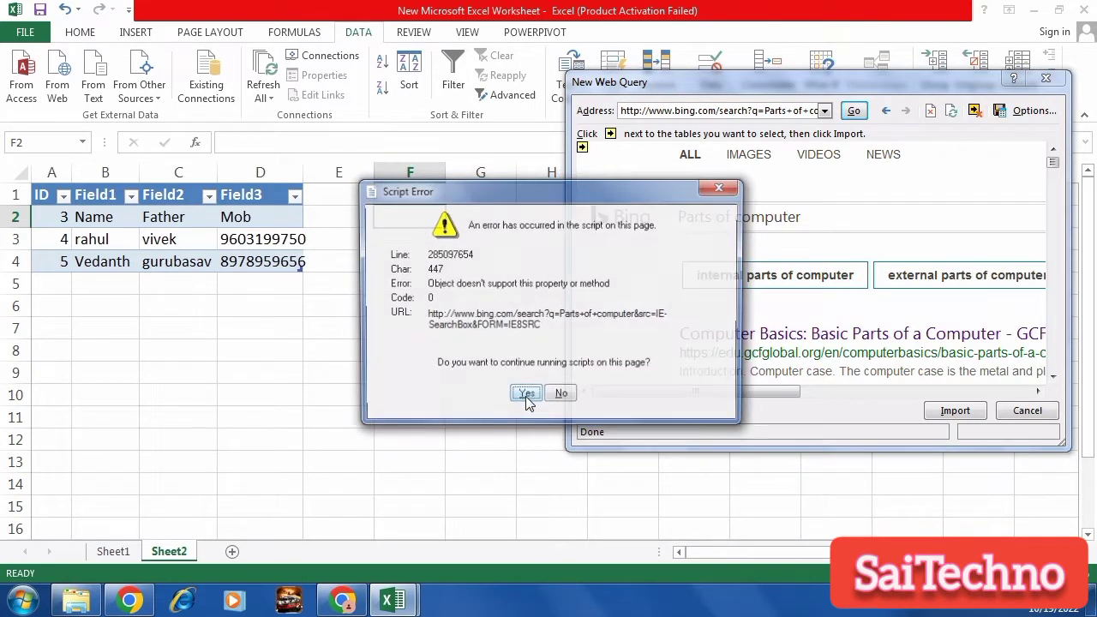
{"action": "left_click", "coordinate": [526, 395]}
{"action": "left_click", "coordinate": [527, 395]}
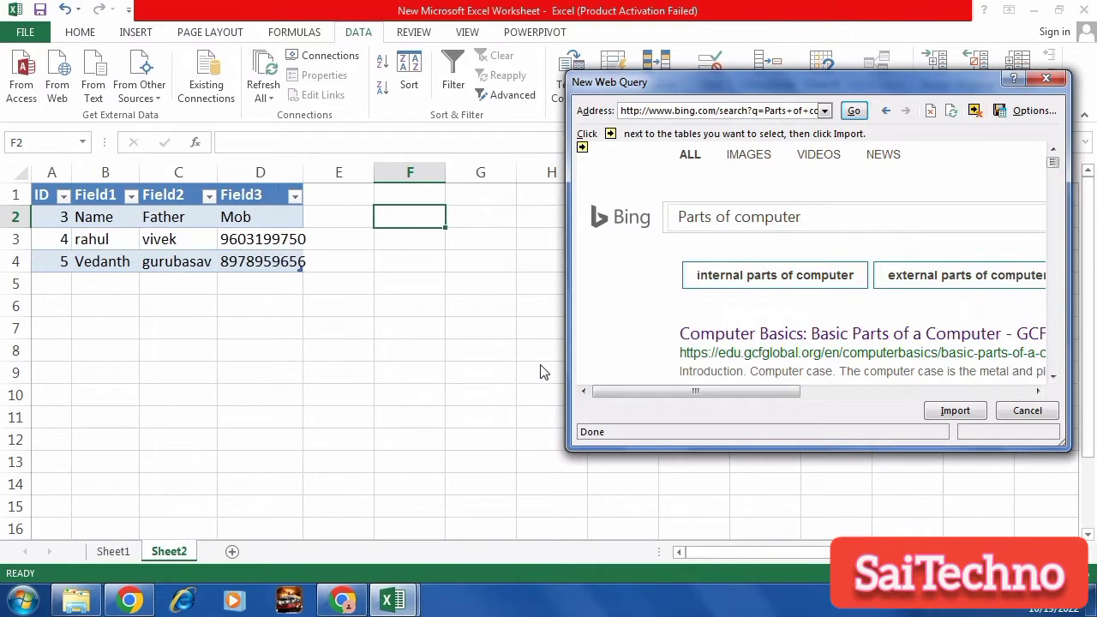
{"action": "left_click", "coordinate": [953, 411]}
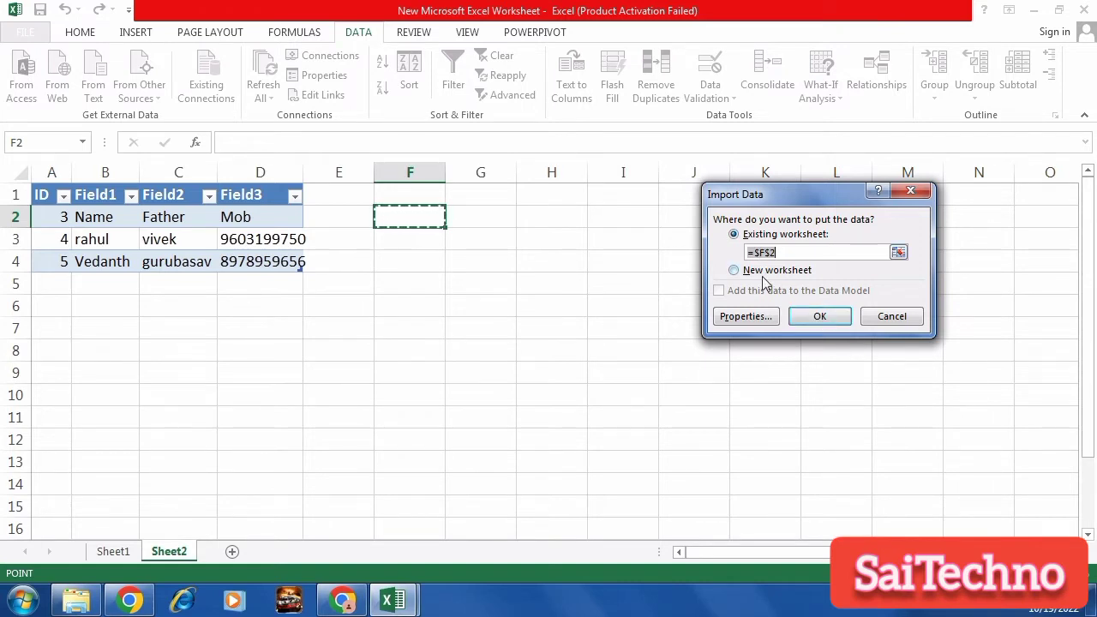
{"action": "left_click", "coordinate": [817, 318]}
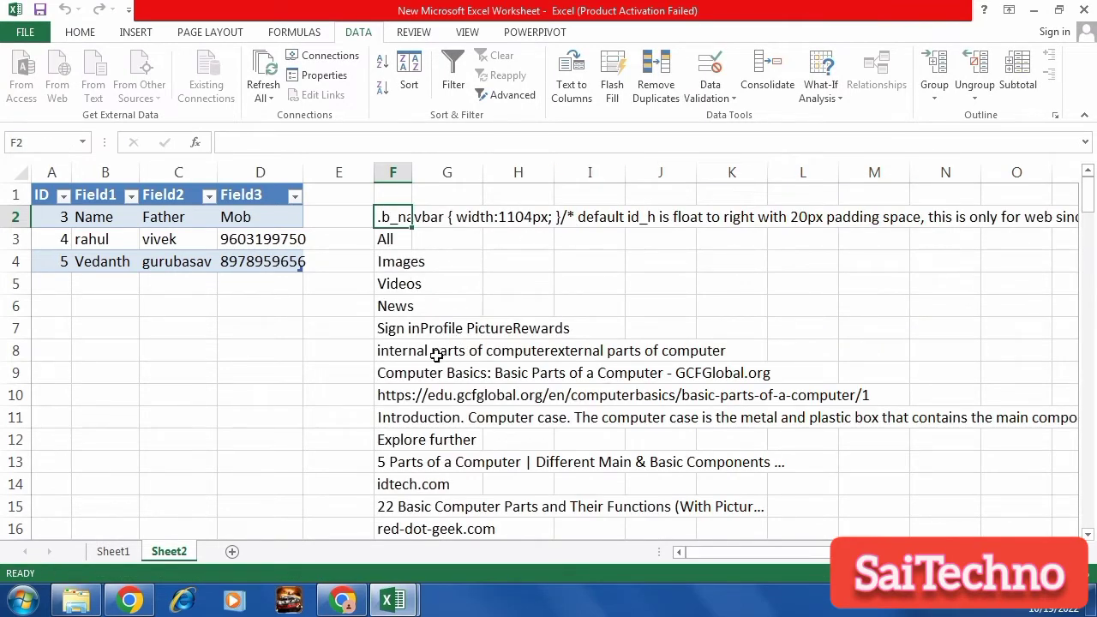
{"action": "scroll", "coordinate": [599, 236], "scroll_direction": "down", "scroll_amount": 6}
{"action": "scroll", "coordinate": [626, 290], "scroll_direction": "down", "scroll_amount": 12}
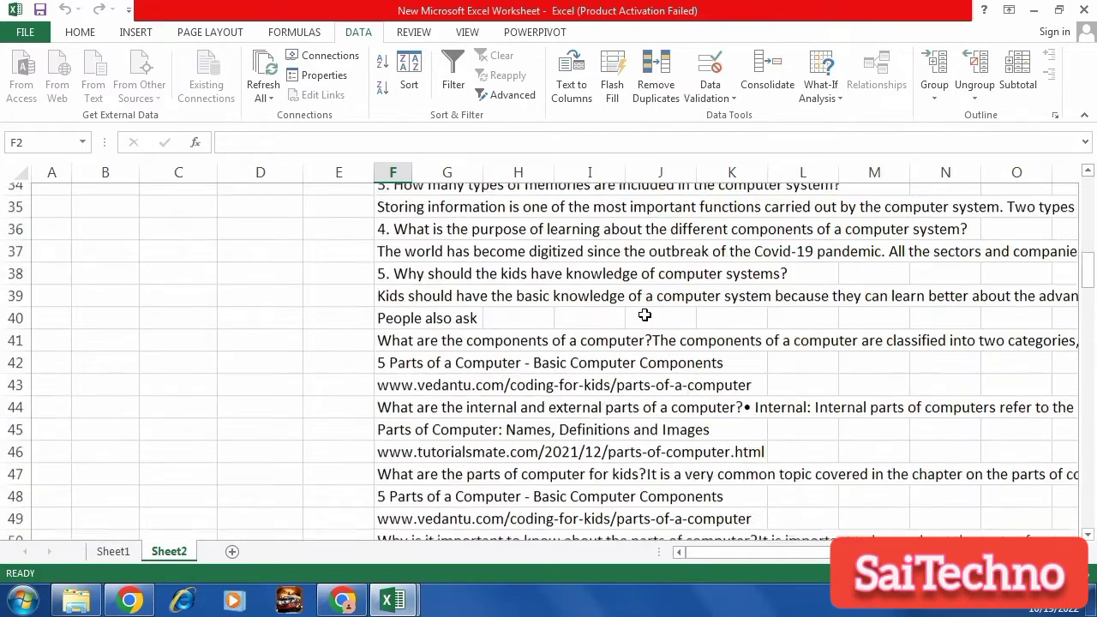
{"action": "scroll", "coordinate": [643, 315], "scroll_direction": "up", "scroll_amount": 7}
{"action": "scroll", "coordinate": [643, 315], "scroll_direction": "up", "scroll_amount": 11}
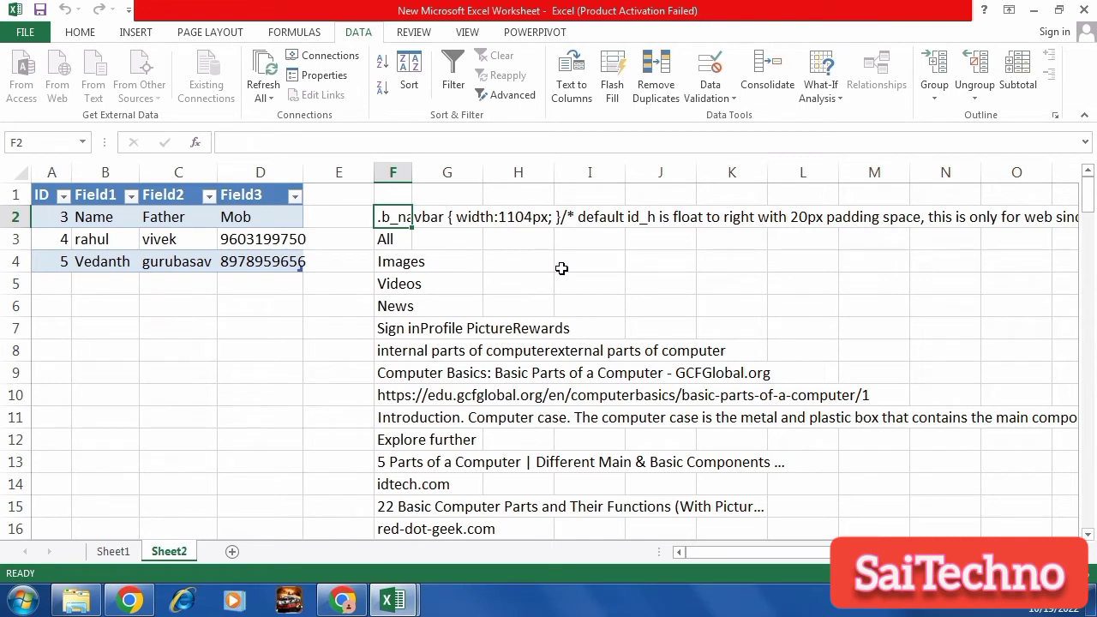
{"action": "left_click", "coordinate": [314, 345]}
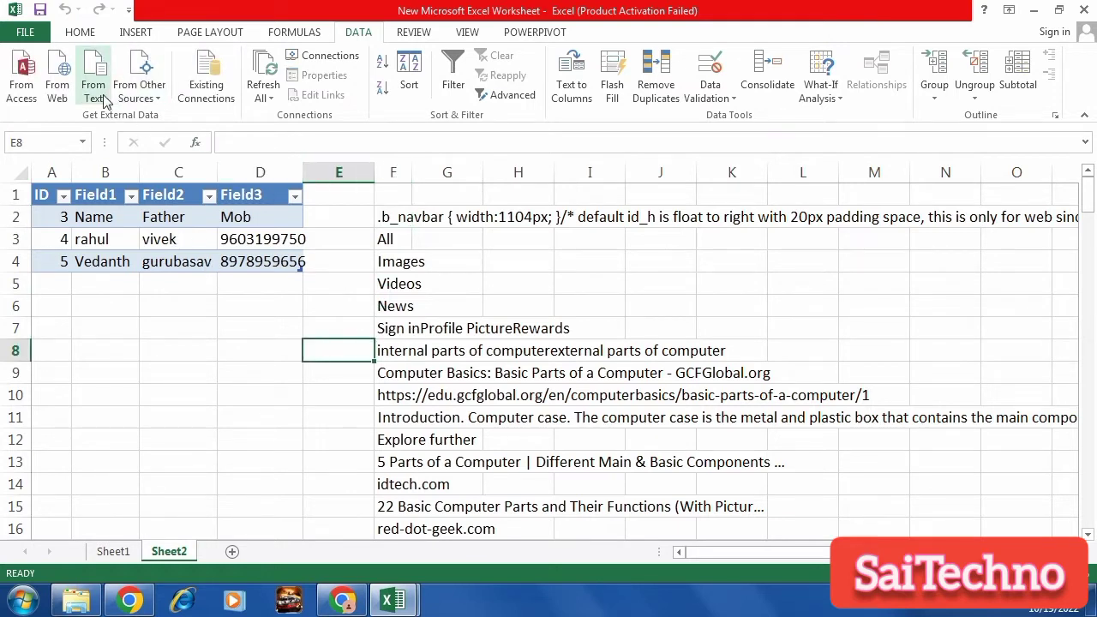
Start a text import at cell B12 using the Notepad file from the PPT folder on the Desktop
{"action": "left_click", "coordinate": [108, 443]}
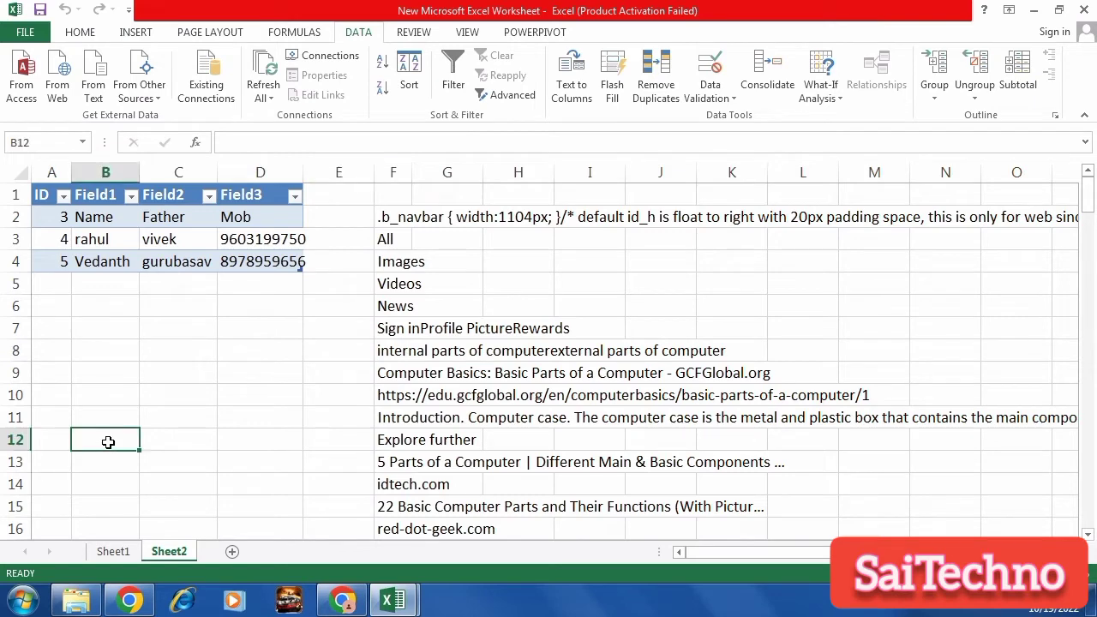
{"action": "left_click", "coordinate": [100, 99]}
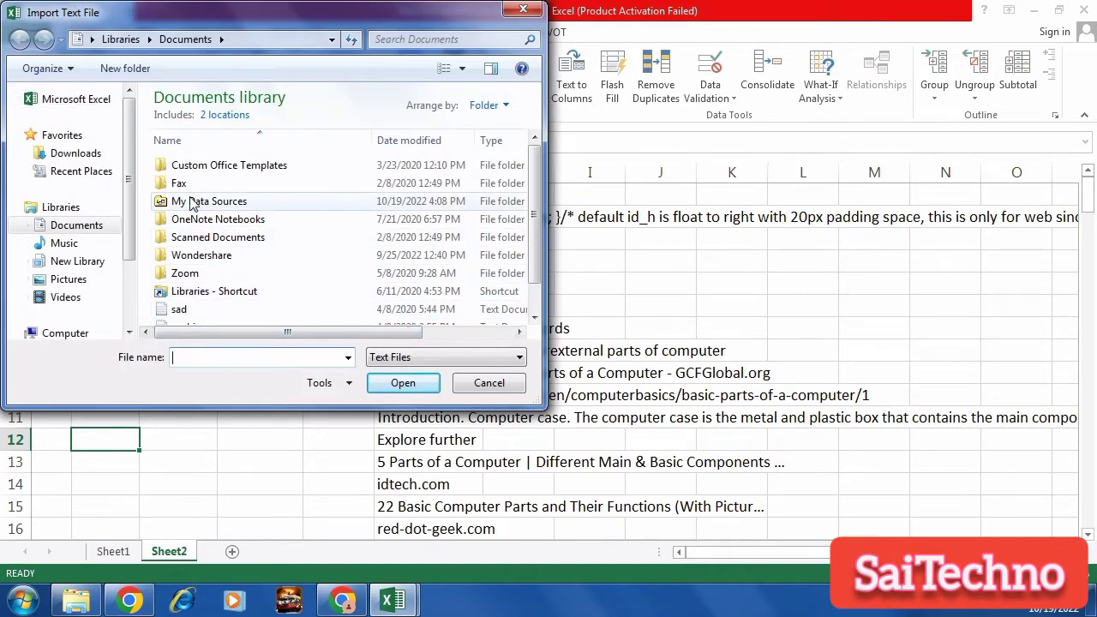
{"action": "left_click", "coordinate": [91, 39]}
{"action": "left_click", "coordinate": [101, 59]}
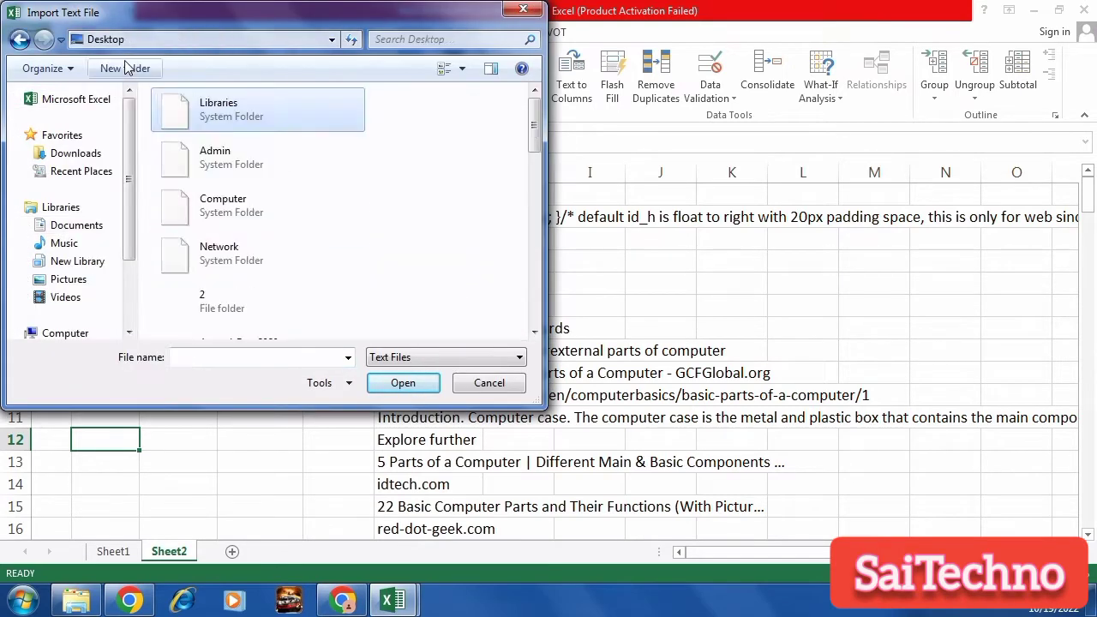
{"action": "left_click_drag", "start_coordinate": [535, 144], "coordinate": [536, 274]}
{"action": "left_click", "coordinate": [238, 114]}
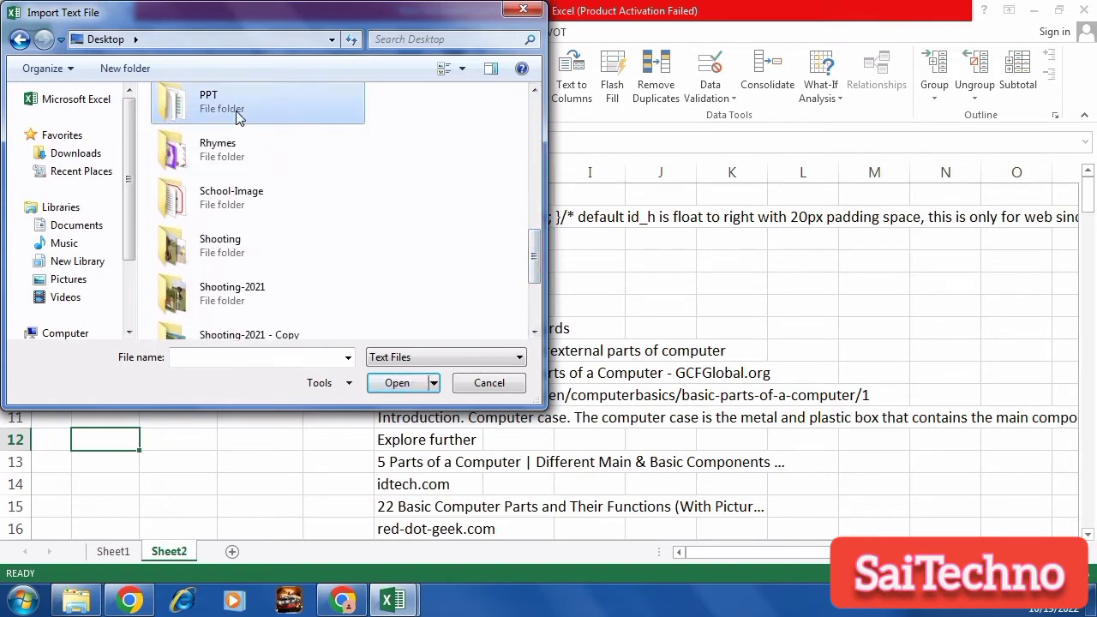
{"action": "double_click", "coordinate": [239, 114]}
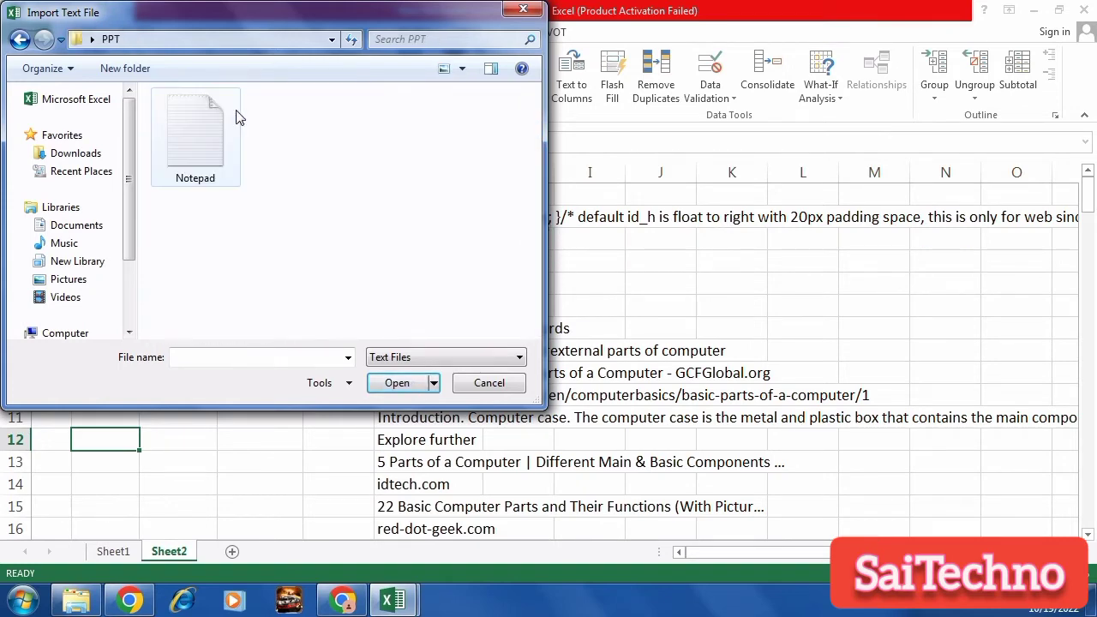
{"action": "left_click", "coordinate": [193, 149]}
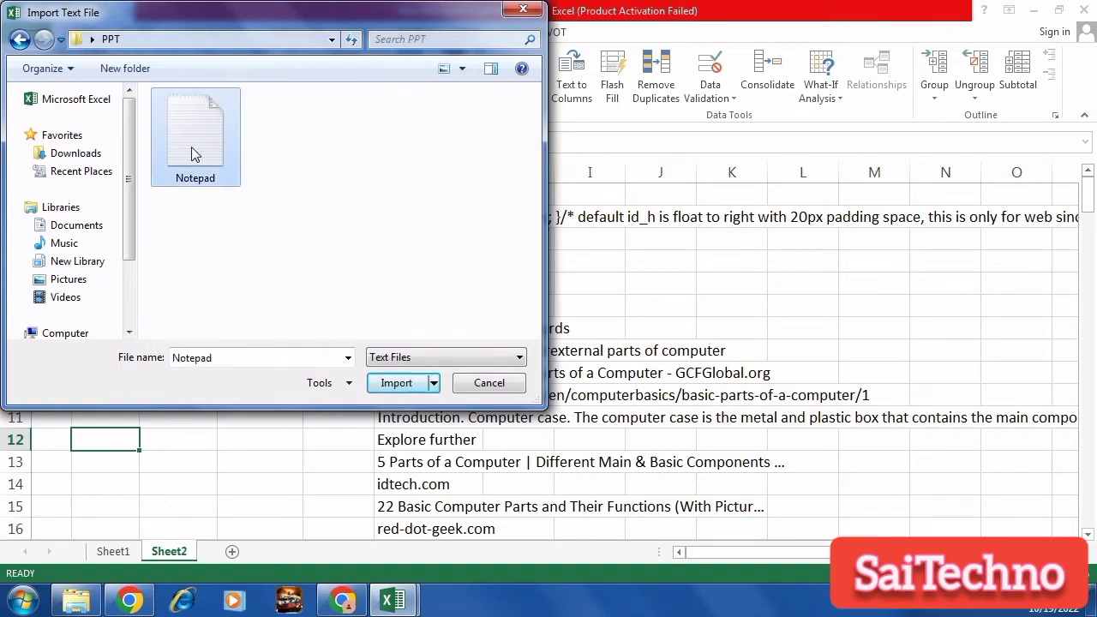
{"action": "left_click", "coordinate": [397, 383]}
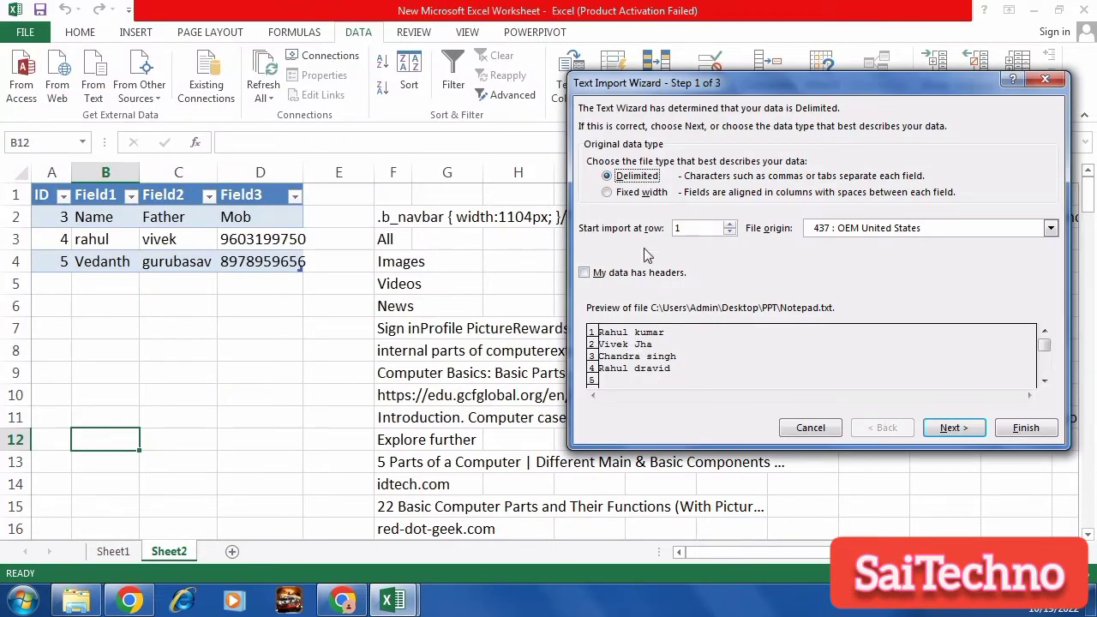
Complete the text import as tab-delimited with General column format, placing the names in the existing worksheet at cell B12
{"action": "left_click", "coordinate": [953, 427]}
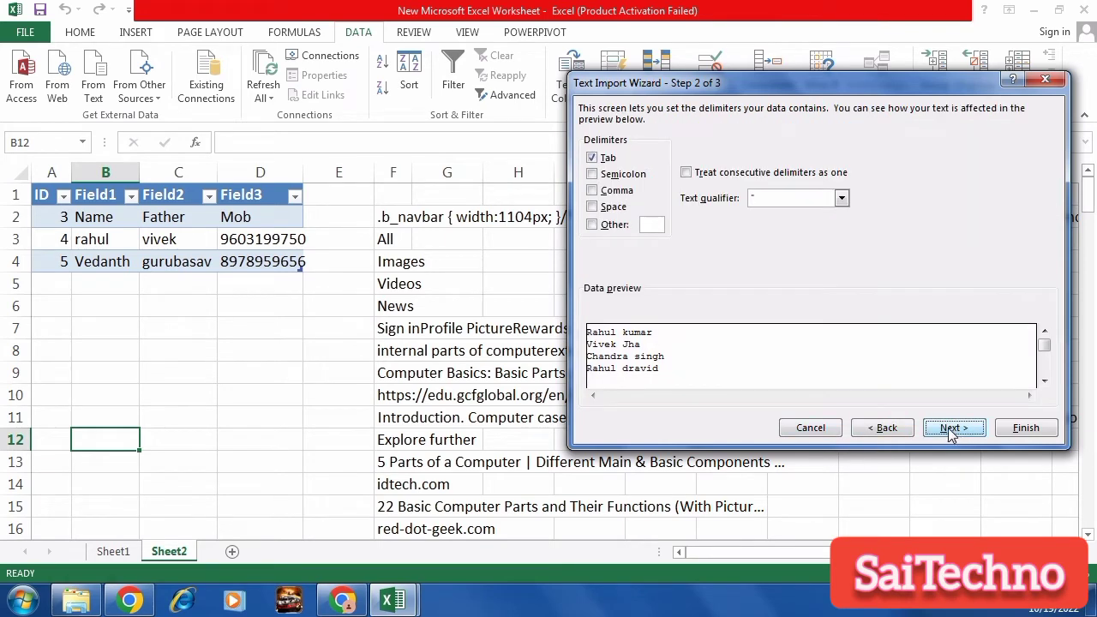
{"action": "left_click", "coordinate": [954, 428]}
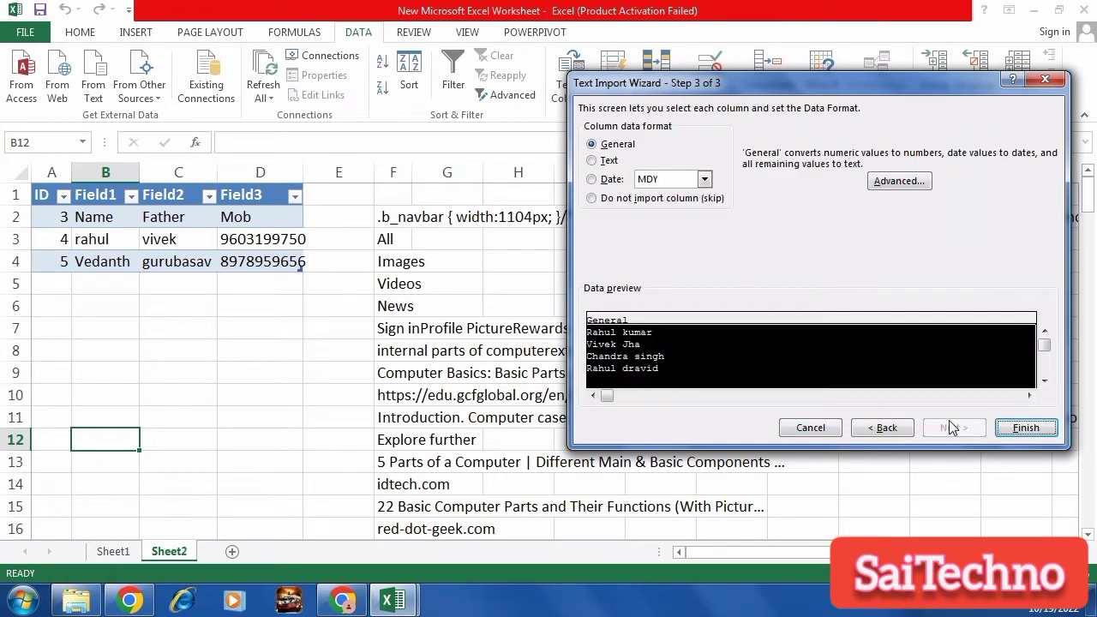
{"action": "left_click", "coordinate": [1025, 430]}
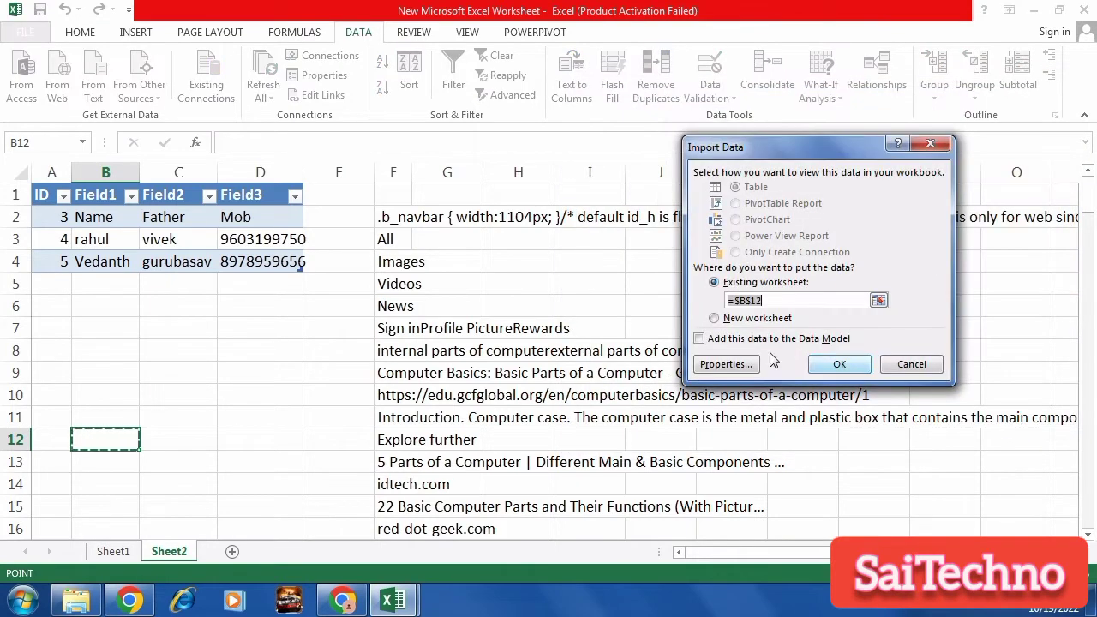
{"action": "left_click", "coordinate": [839, 364]}
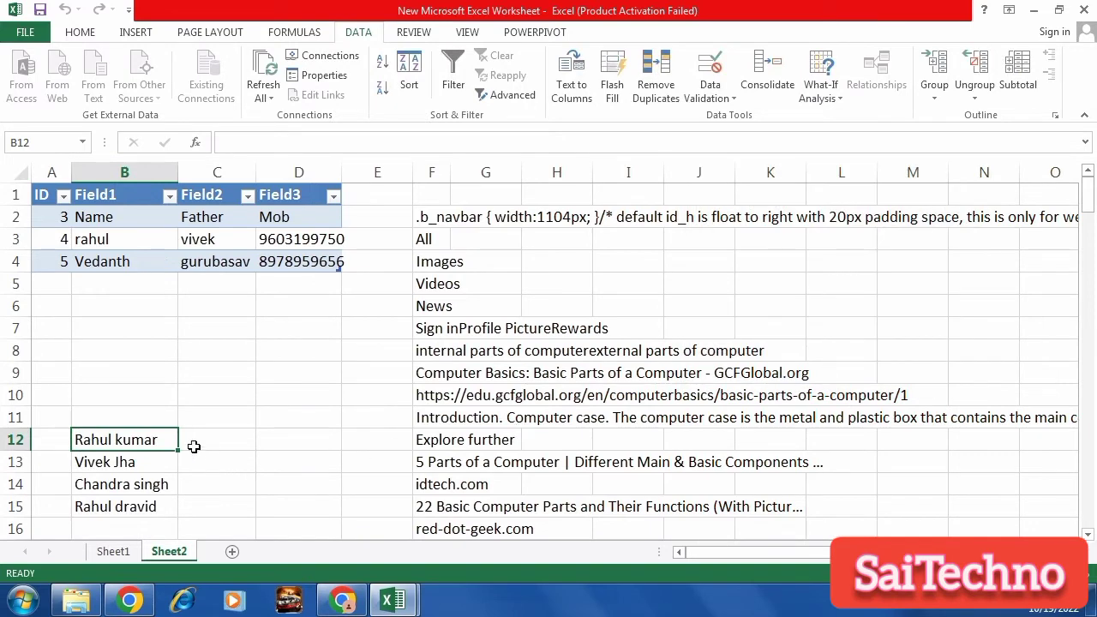
{"action": "left_click_drag", "start_coordinate": [1090, 225], "coordinate": [1089, 233]}
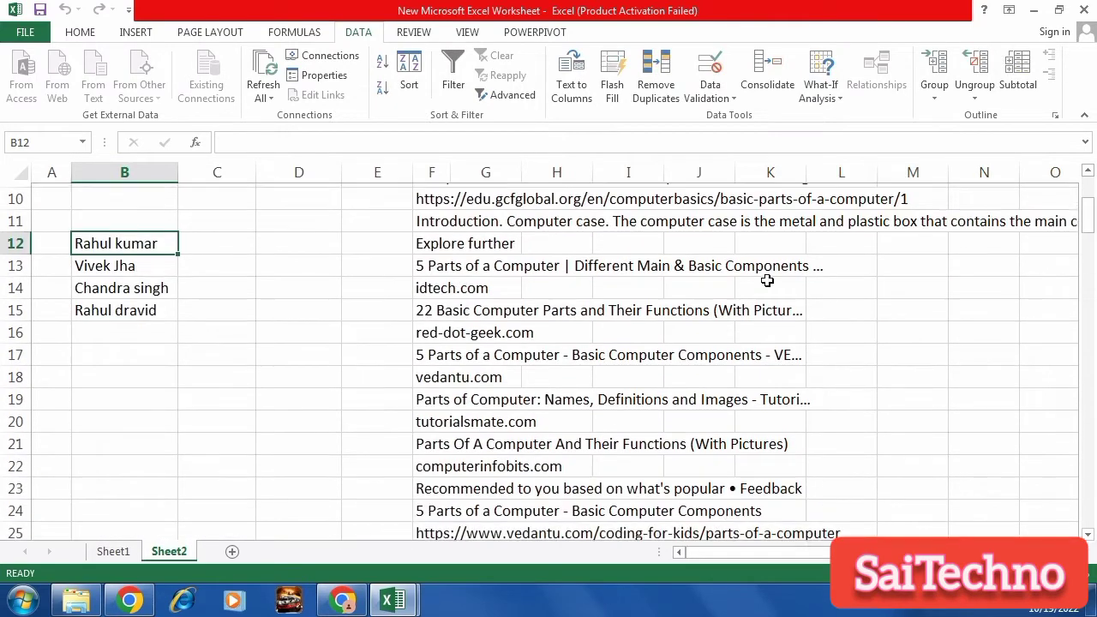
{"action": "left_click_drag", "start_coordinate": [117, 240], "coordinate": [130, 303]}
{"action": "left_click", "coordinate": [133, 354]}
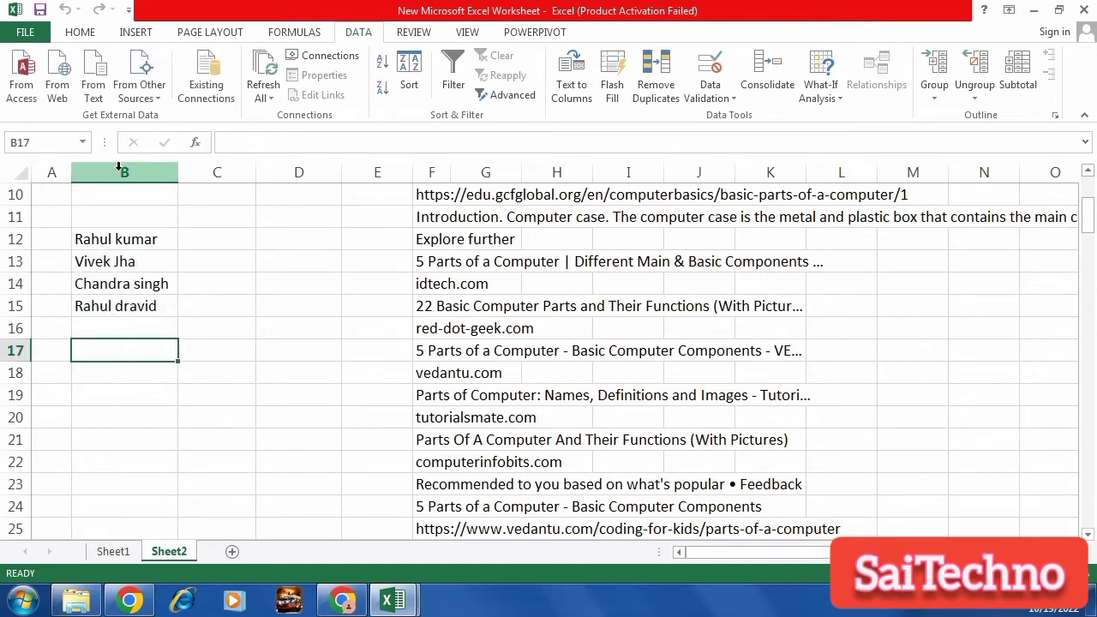
Review the other available external data sources and the list of existing connections
{"action": "left_click", "coordinate": [155, 102]}
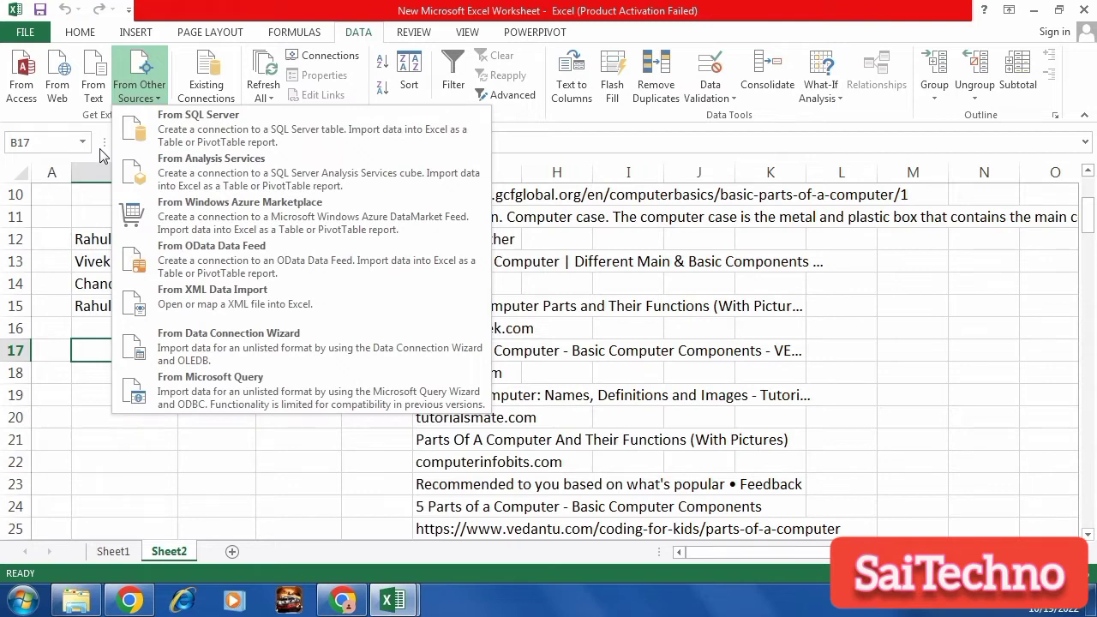
{"action": "left_click", "coordinate": [149, 434]}
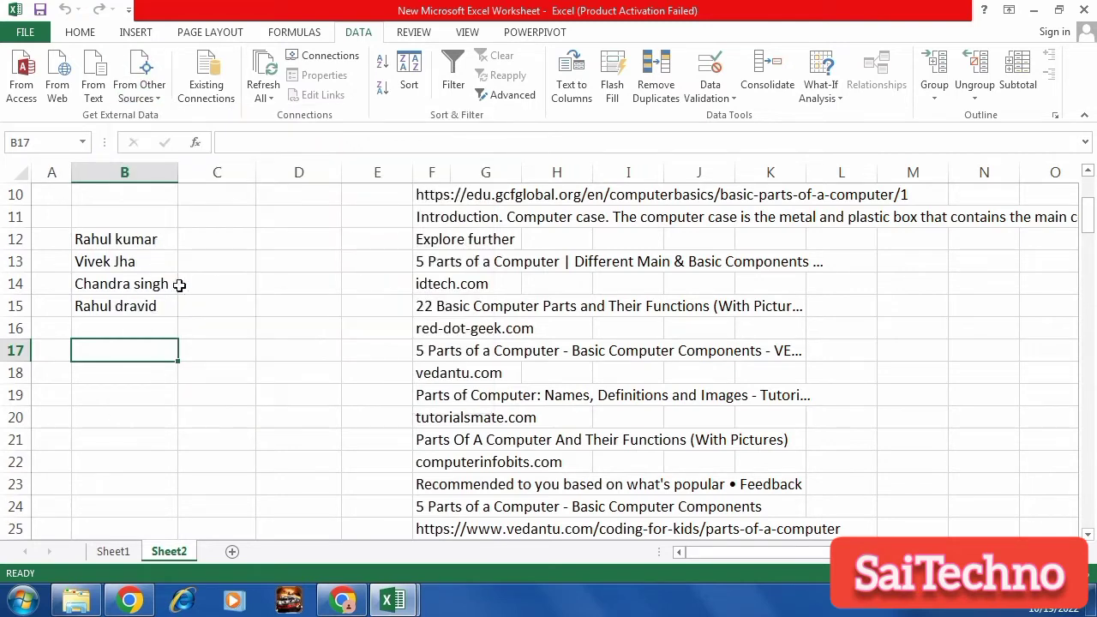
{"action": "left_click", "coordinate": [213, 94]}
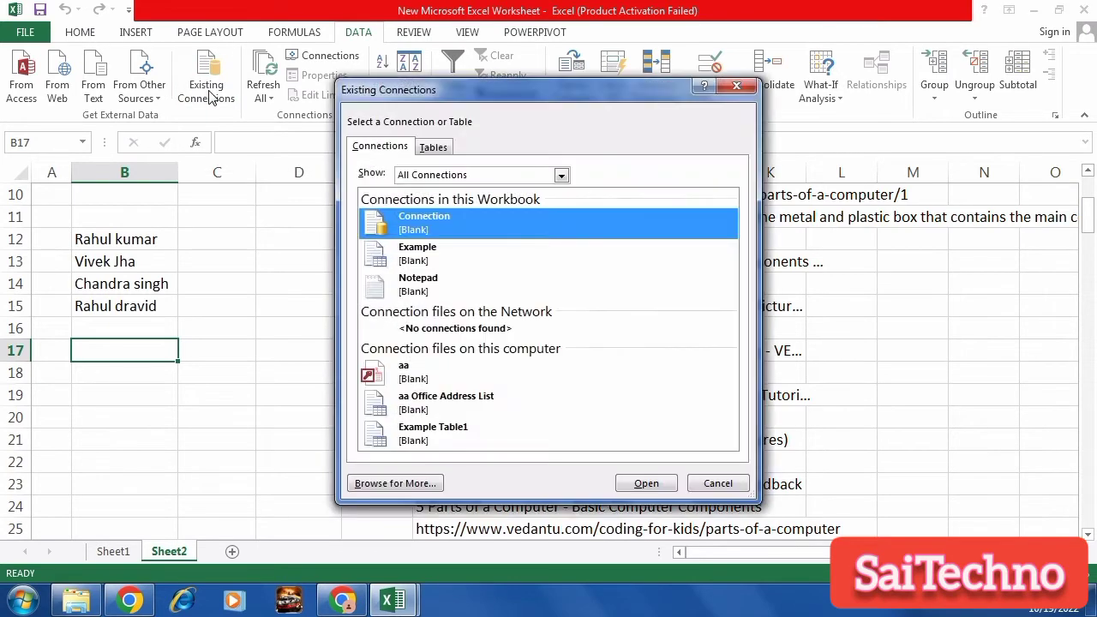
{"action": "left_click_drag", "start_coordinate": [518, 100], "coordinate": [640, 85]}
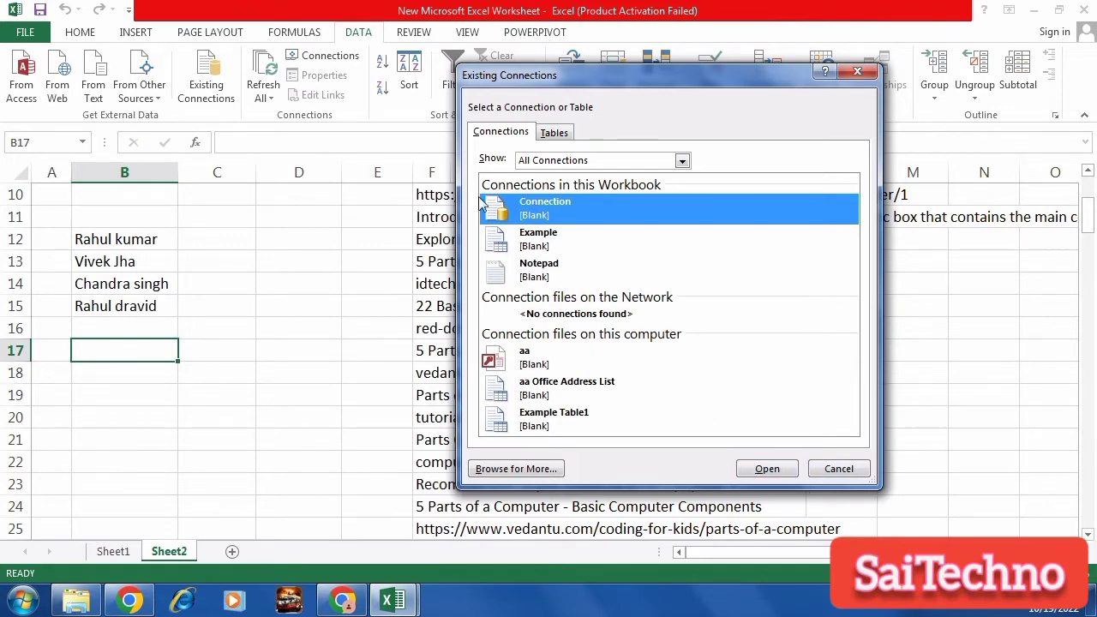
{"action": "left_click", "coordinate": [845, 468]}
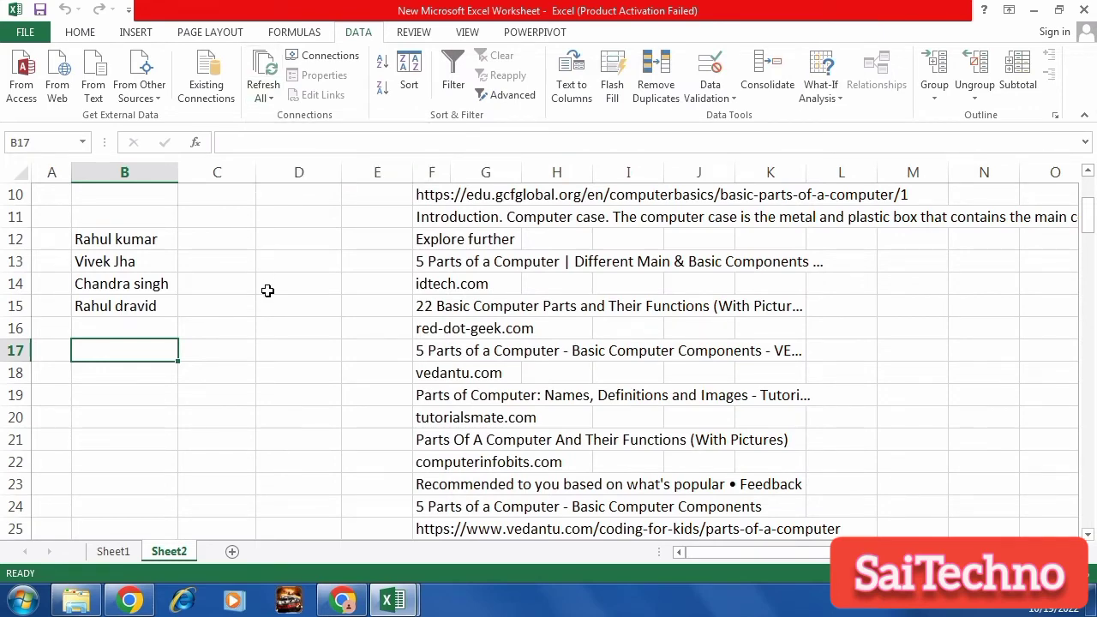
{"action": "scroll", "coordinate": [112, 309], "scroll_direction": "up", "scroll_amount": 1}
{"action": "left_click_drag", "start_coordinate": [111, 308], "coordinate": [122, 374]}
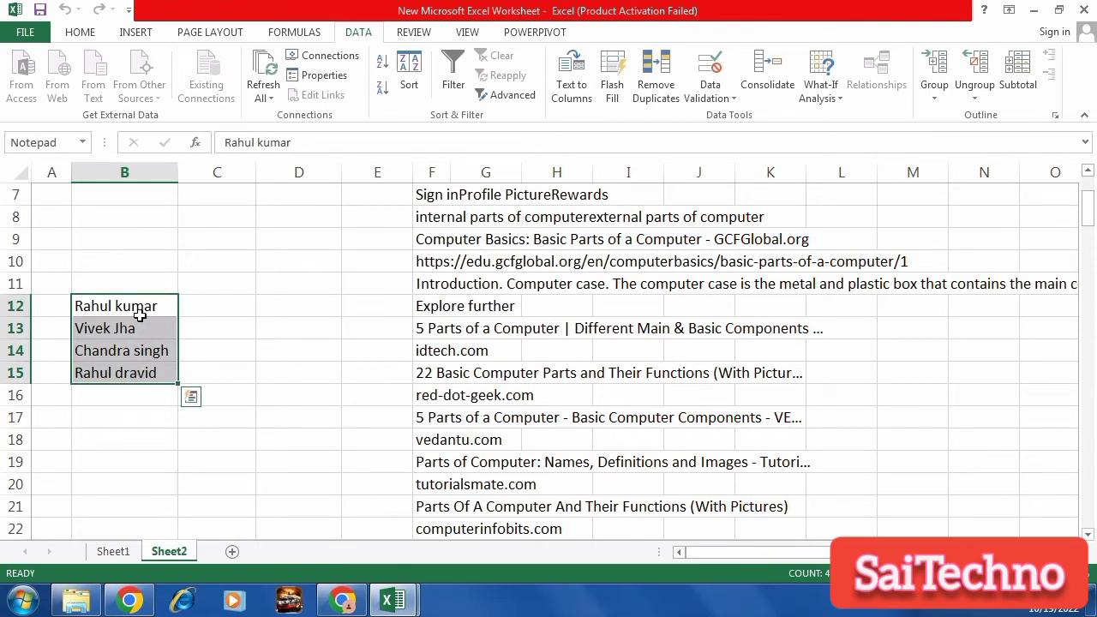
{"action": "left_click", "coordinate": [275, 278]}
{"action": "left_click", "coordinate": [260, 98]}
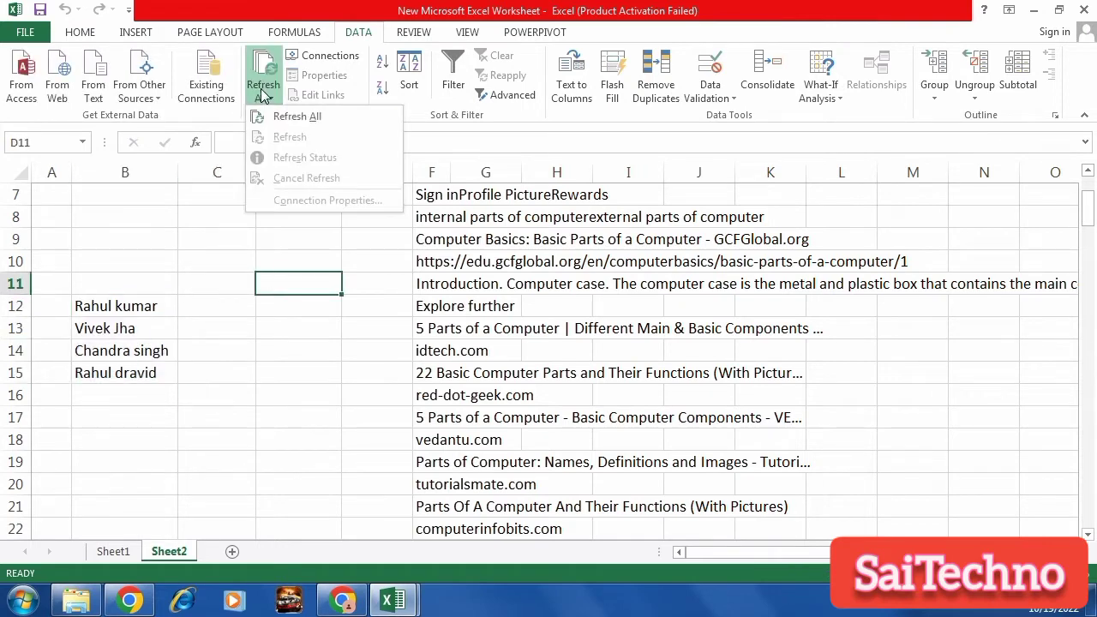
{"action": "left_click", "coordinate": [291, 120]}
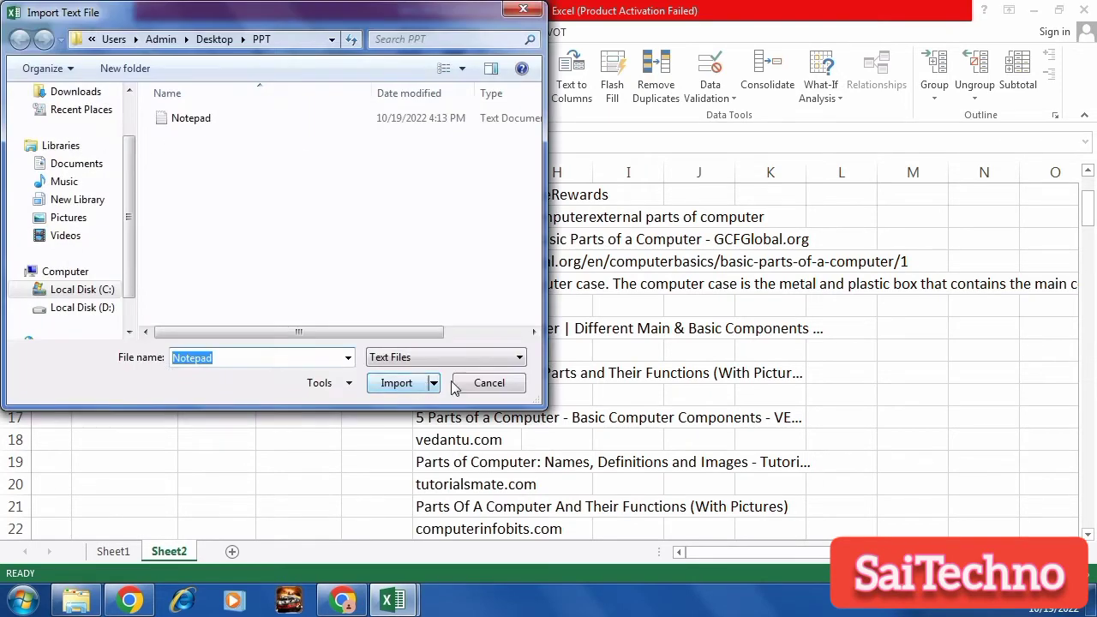
{"action": "left_click", "coordinate": [484, 386]}
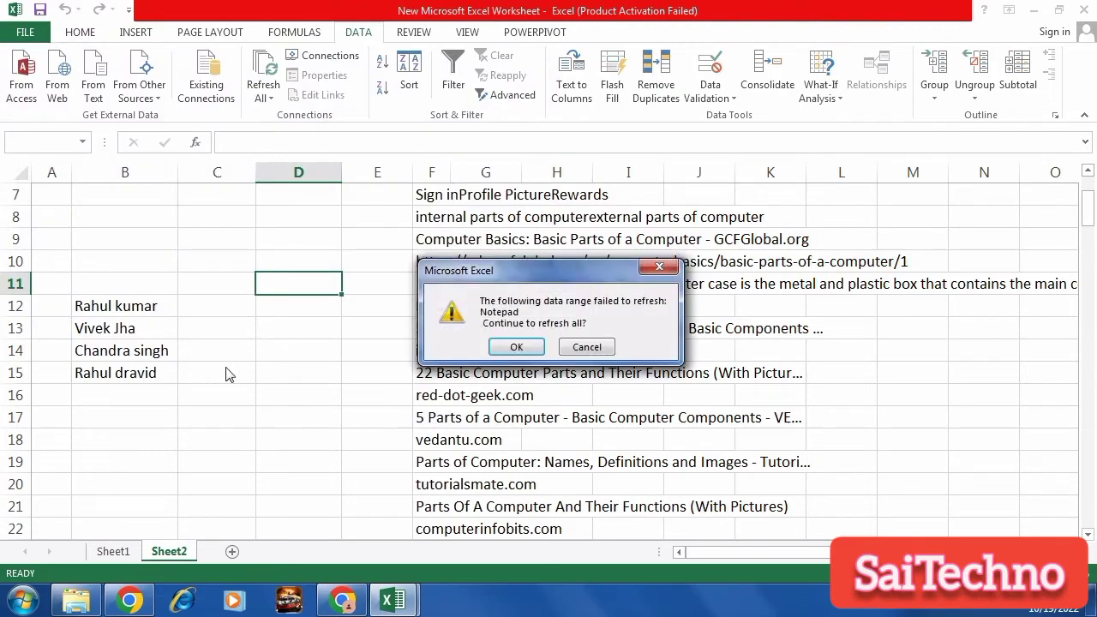
{"action": "left_click", "coordinate": [583, 347]}
Open the Notepad text file in the PPT folder, add another full name on a new last line, and save and close it
{"action": "left_click", "coordinate": [1033, 11]}
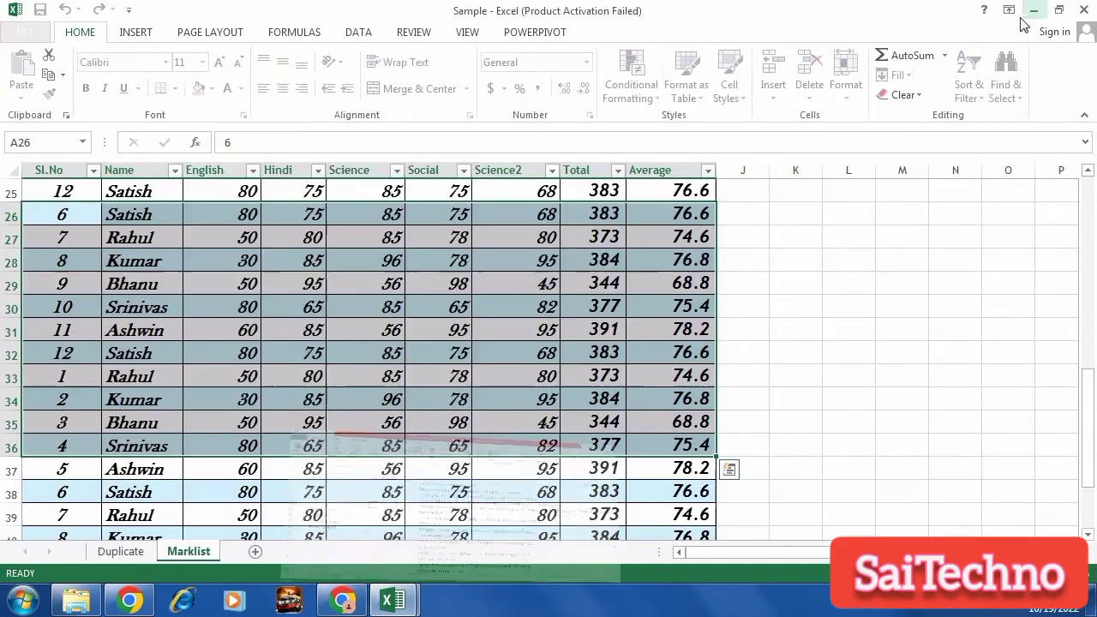
{"action": "left_click", "coordinate": [77, 602]}
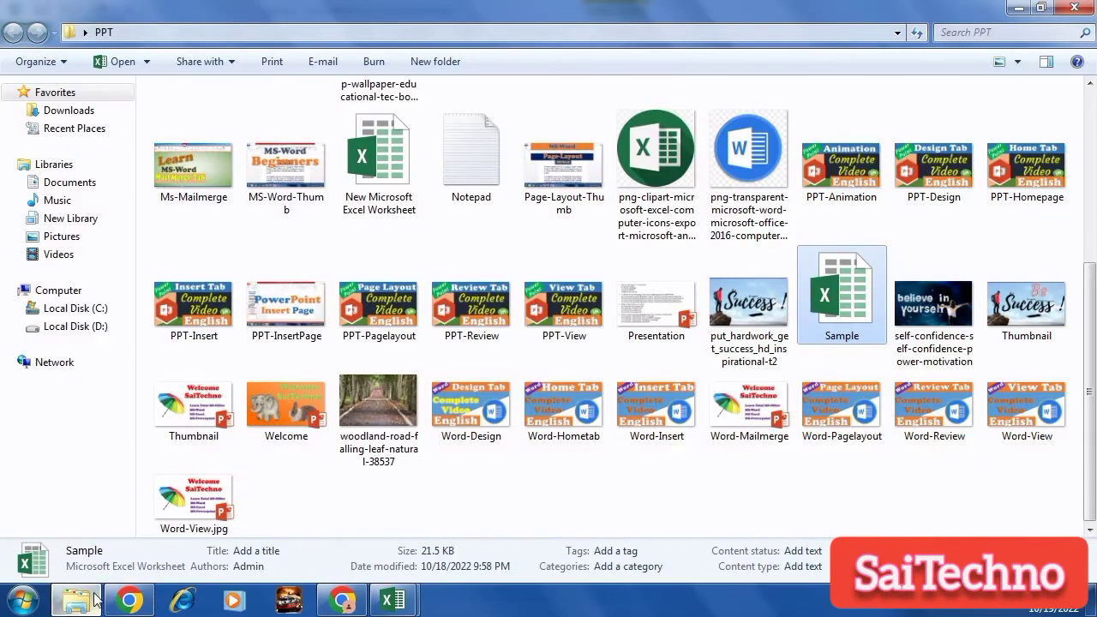
{"action": "double_click", "coordinate": [472, 177]}
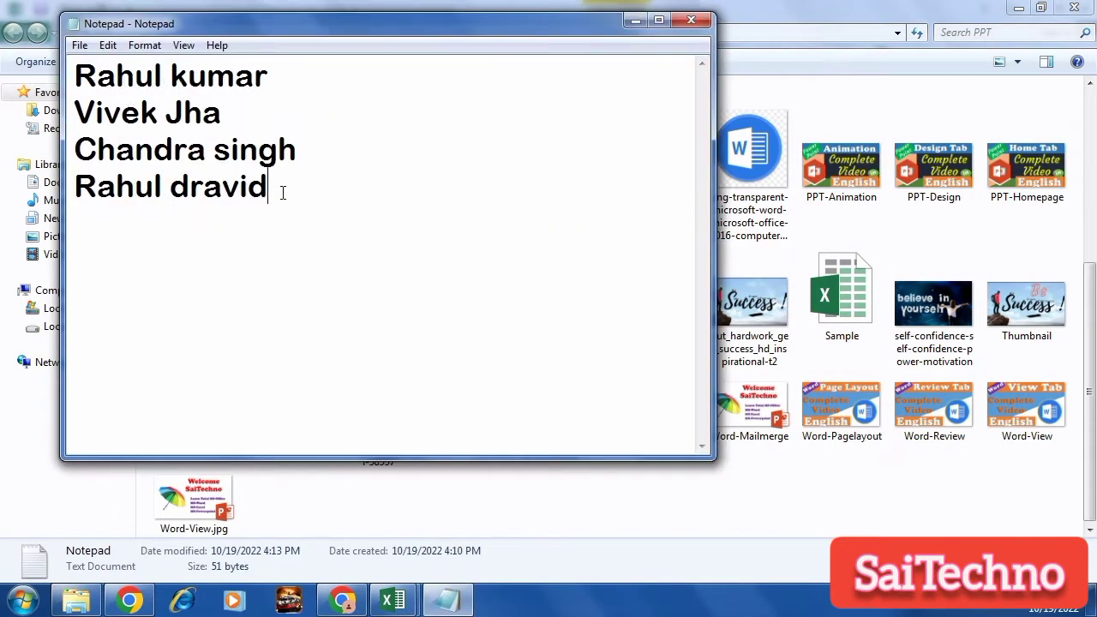
{"action": "key", "text": "Return"}
{"action": "type", "text": "veered"}
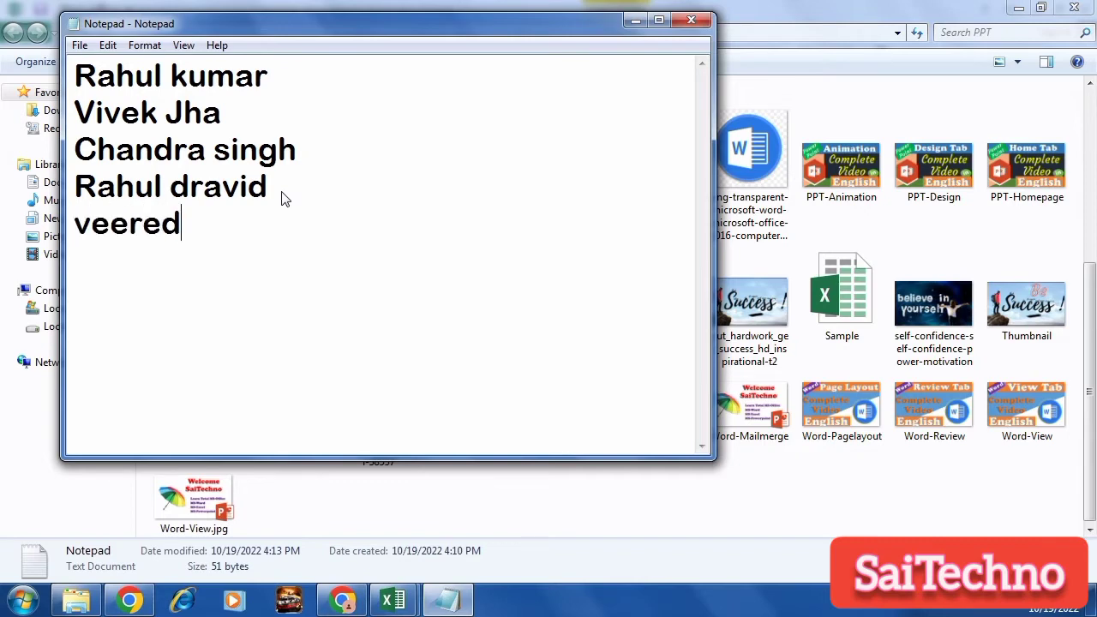
{"action": "type", "text": "ar singh"}
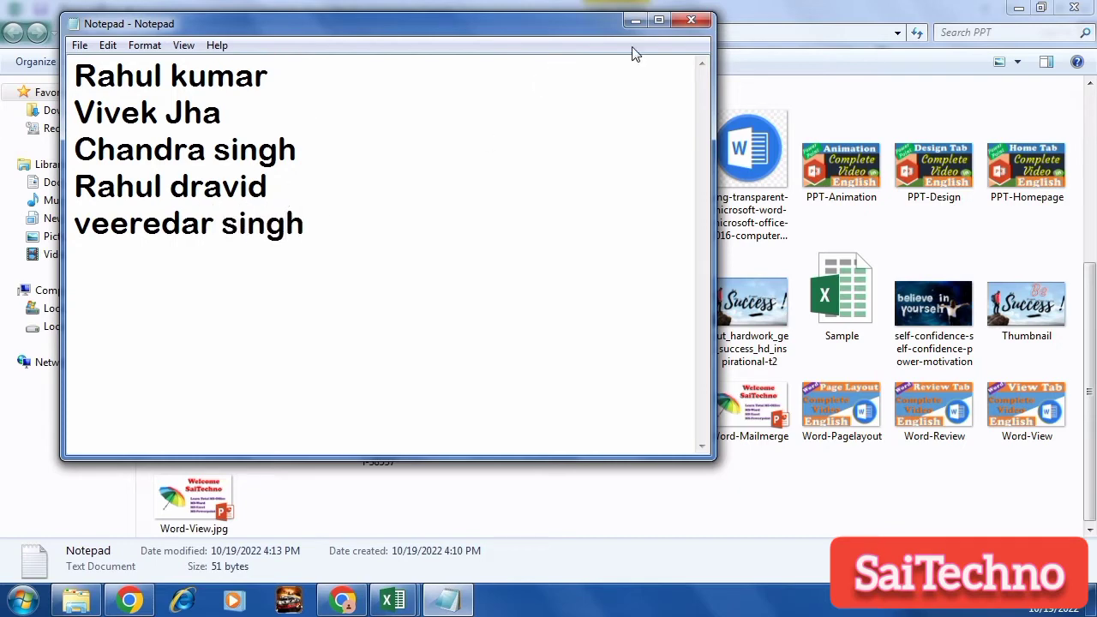
{"action": "key", "text": "ctrl+s"}
{"action": "left_click", "coordinate": [691, 19]}
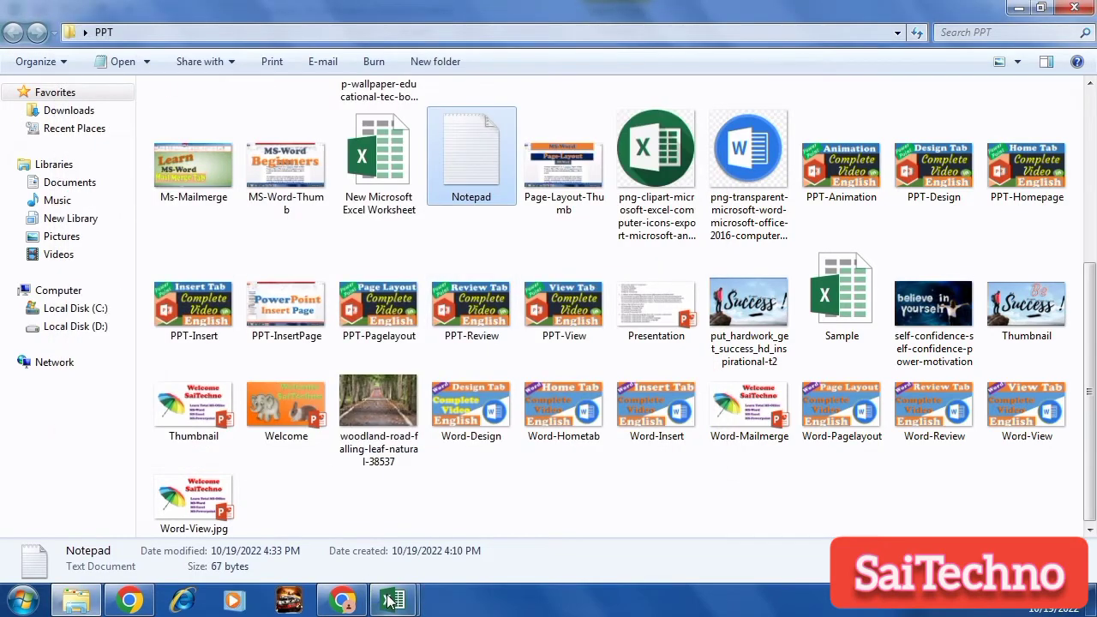
Return to New Microsoft Excel Worksheet and refresh all external data, choosing the updated Notepad file as the text source
{"action": "mouse_move", "coordinate": [393, 600]}
{"action": "left_click", "coordinate": [324, 533]}
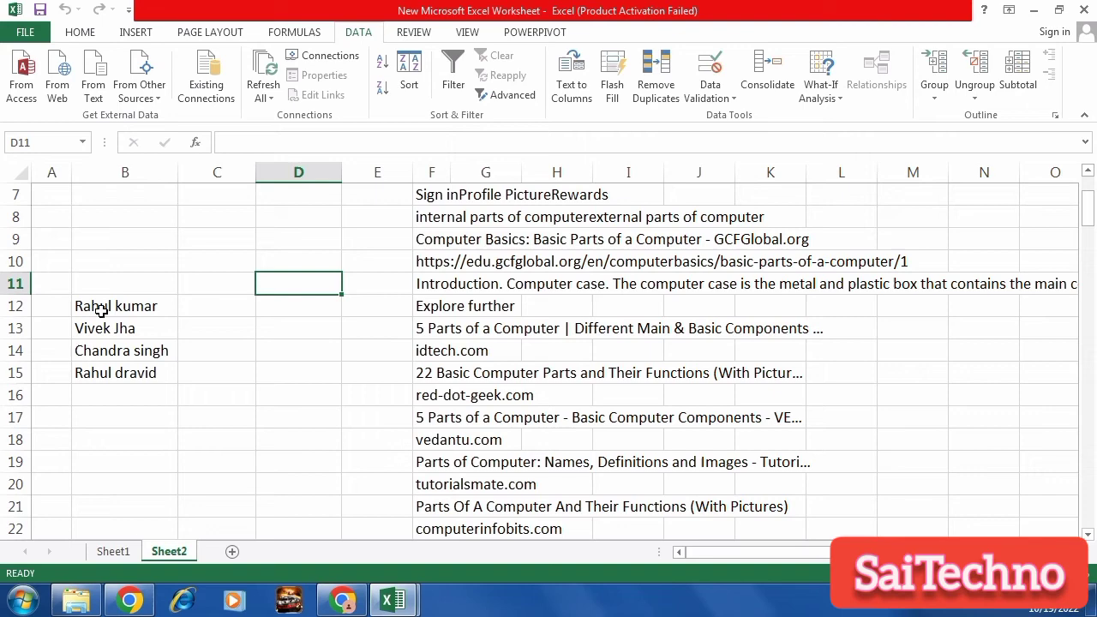
{"action": "left_click", "coordinate": [261, 97]}
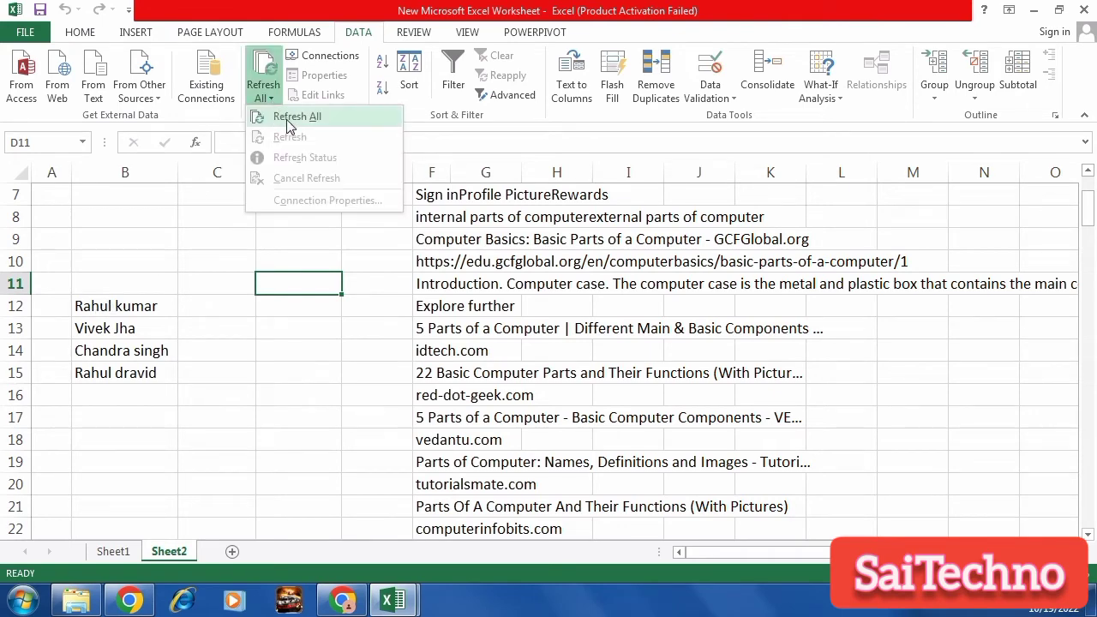
{"action": "left_click", "coordinate": [279, 123]}
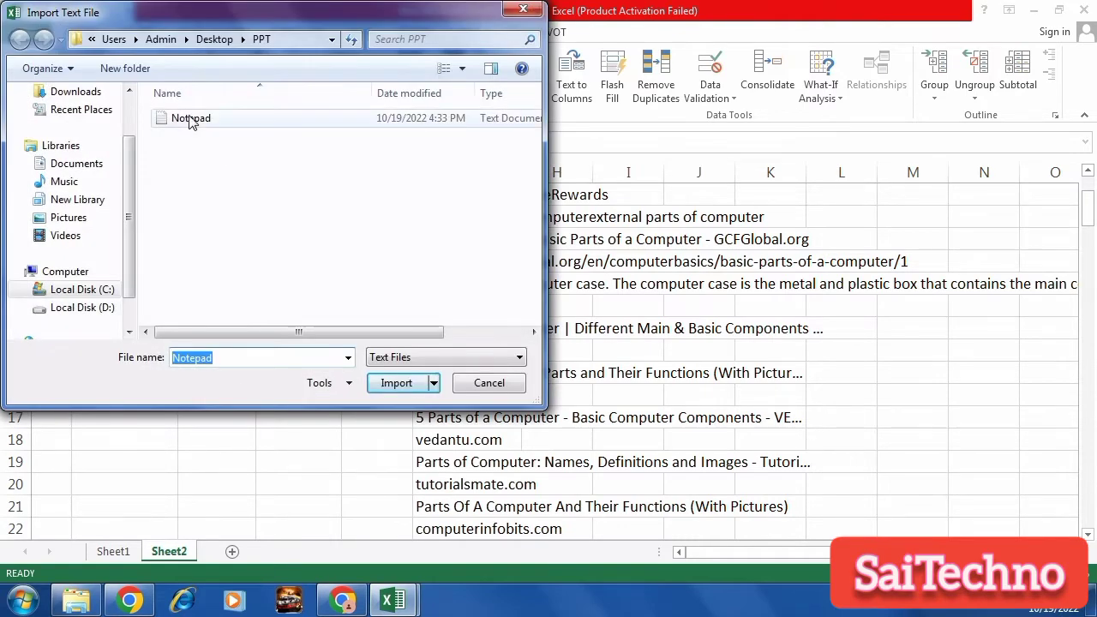
{"action": "left_click", "coordinate": [190, 120]}
{"action": "left_click", "coordinate": [397, 383]}
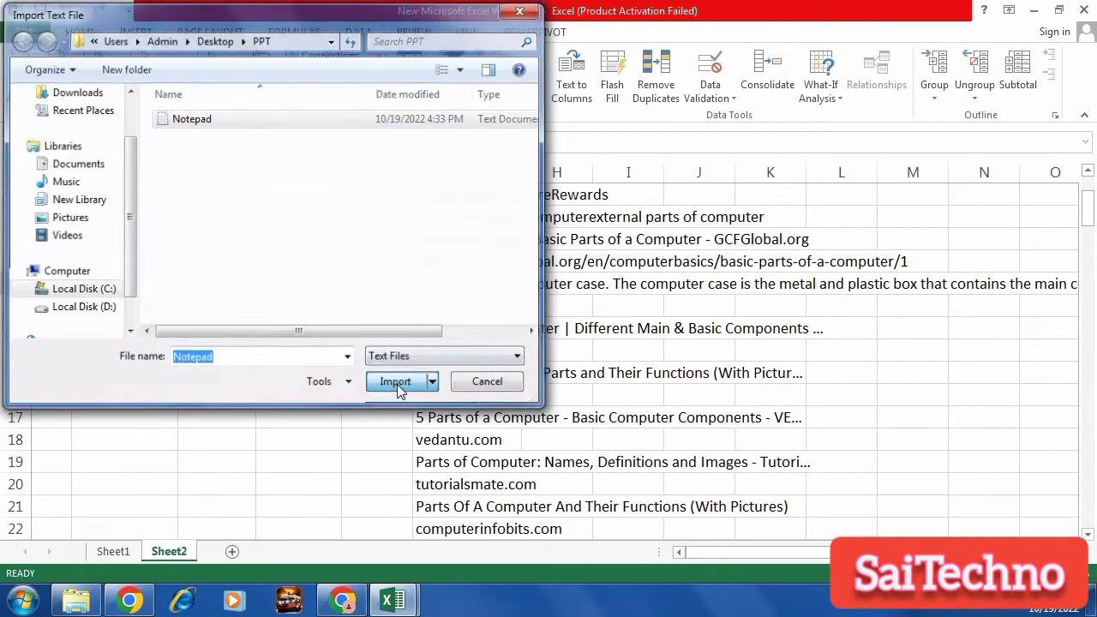
{"action": "left_click_drag", "start_coordinate": [88, 312], "coordinate": [168, 397]}
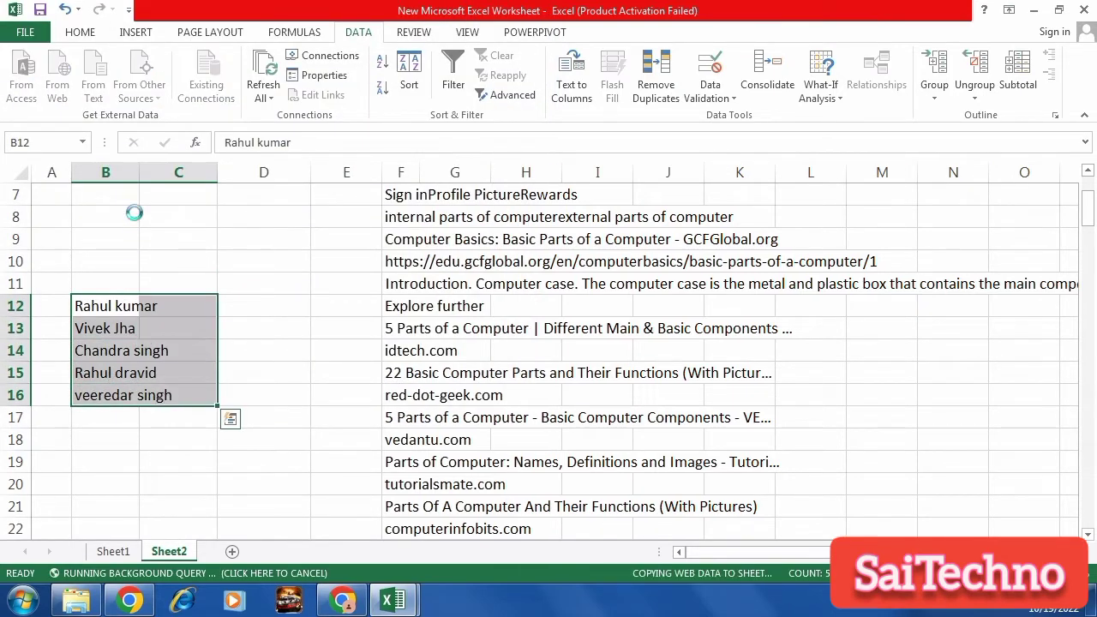
{"action": "left_click", "coordinate": [160, 363]}
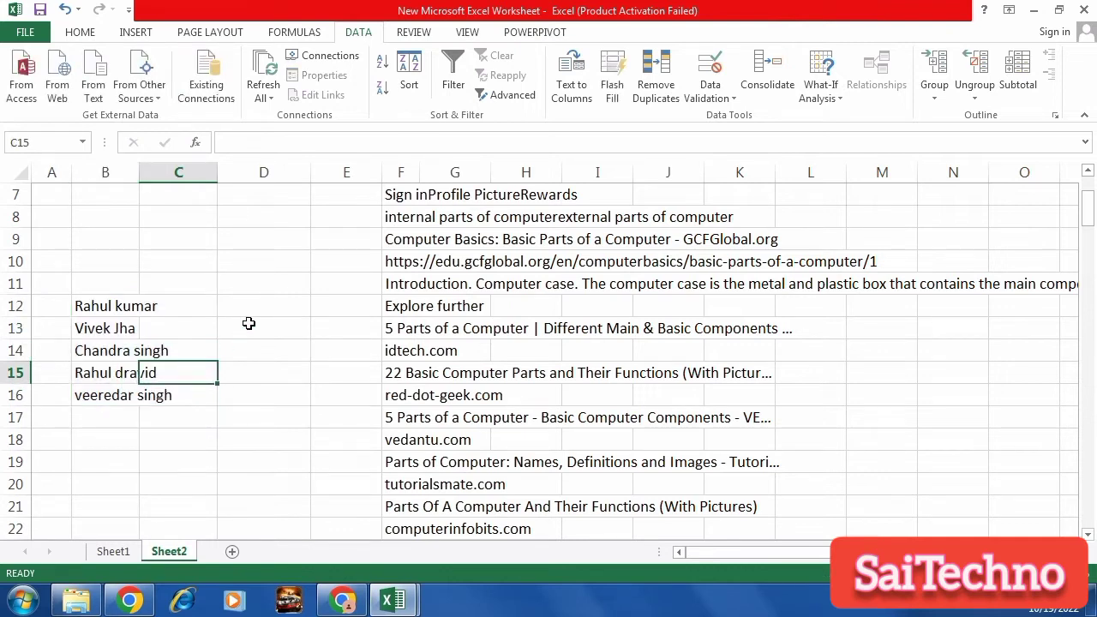
Review the workbook's data connections and the connection files available to add
{"action": "left_click", "coordinate": [261, 288]}
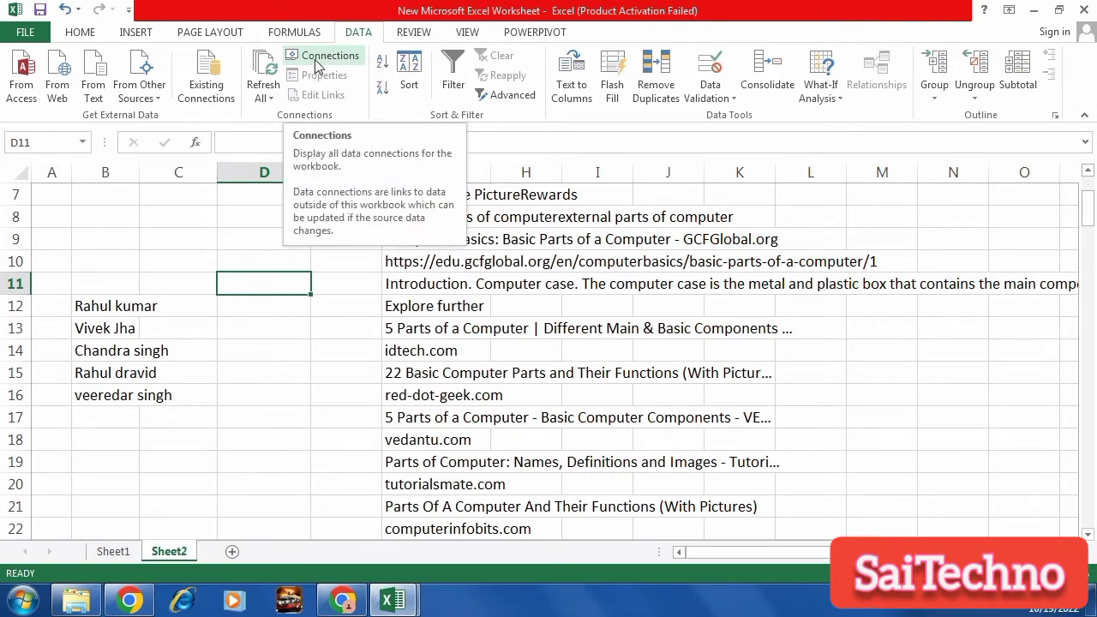
{"action": "left_click", "coordinate": [317, 67]}
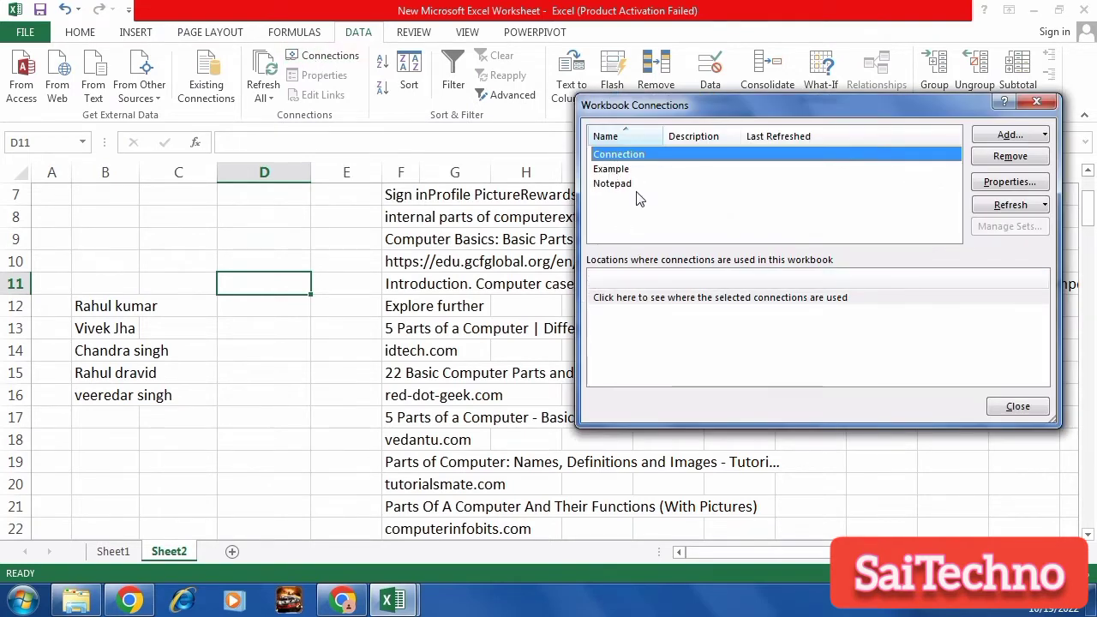
{"action": "left_click", "coordinate": [1007, 137]}
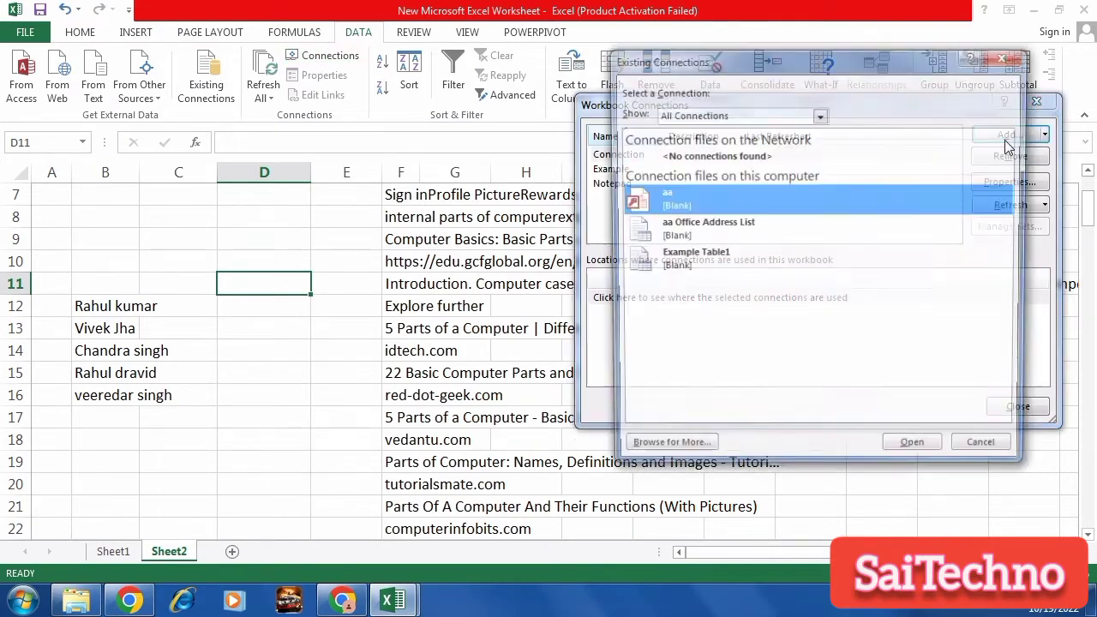
{"action": "left_click", "coordinate": [1004, 452]}
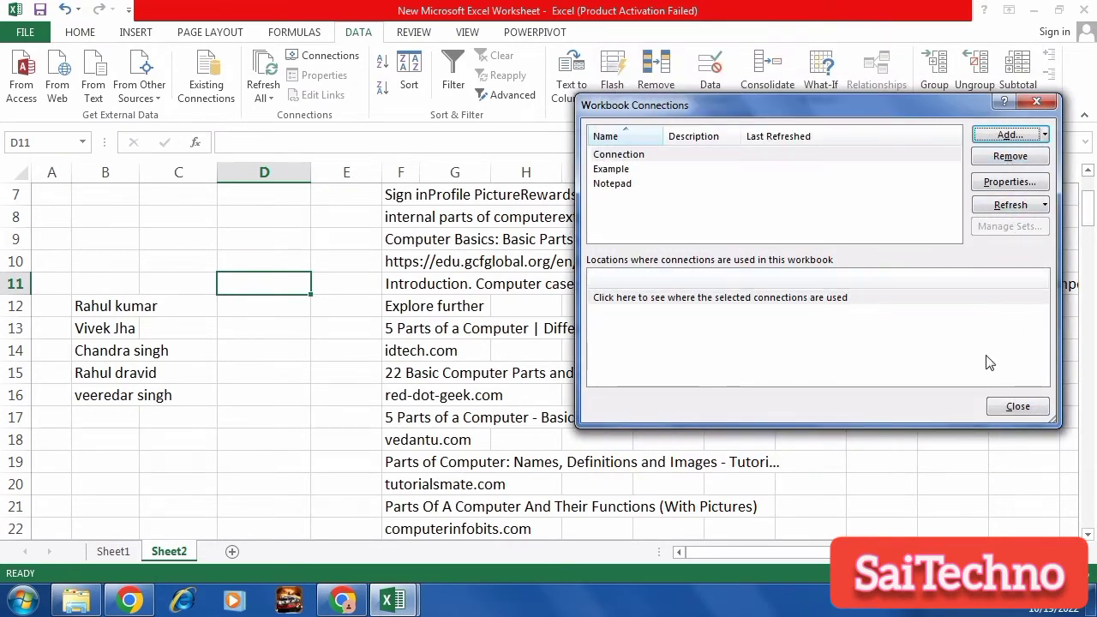
{"action": "left_click", "coordinate": [1018, 407]}
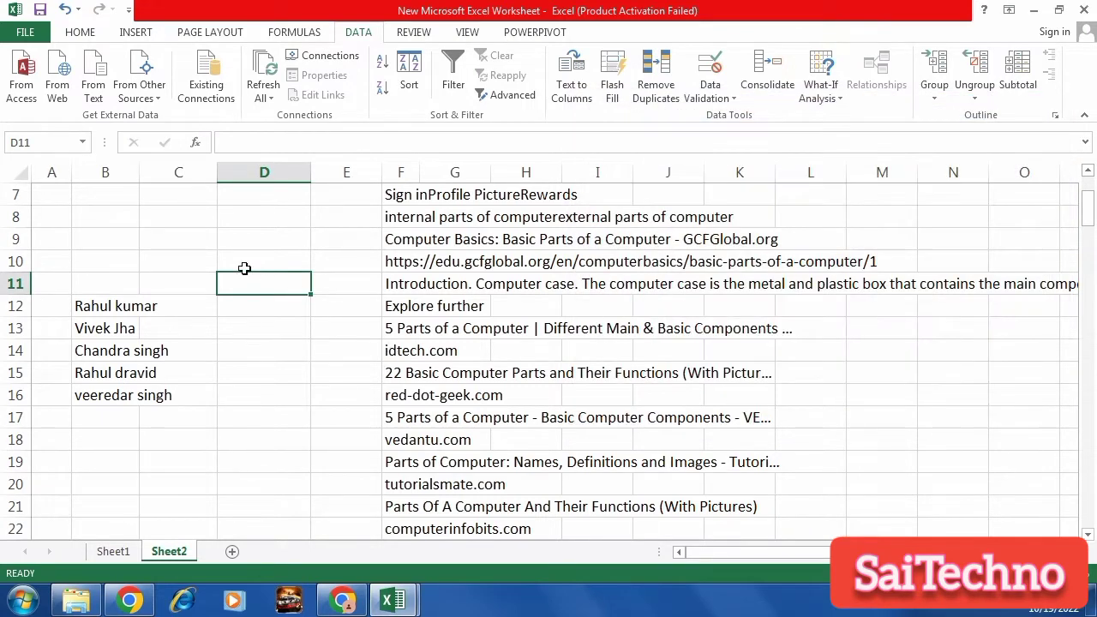
Switch to Sheet1 and select the Sl.No values in A2:A12
{"action": "scroll", "coordinate": [237, 261], "scroll_direction": "up", "scroll_amount": 2}
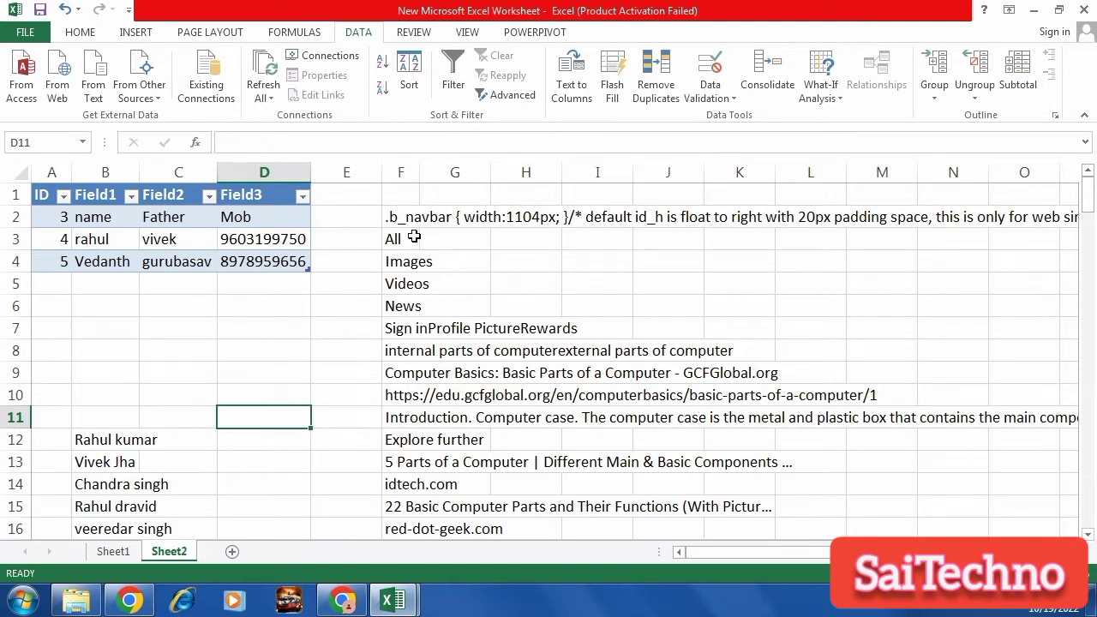
{"action": "left_click", "coordinate": [118, 557]}
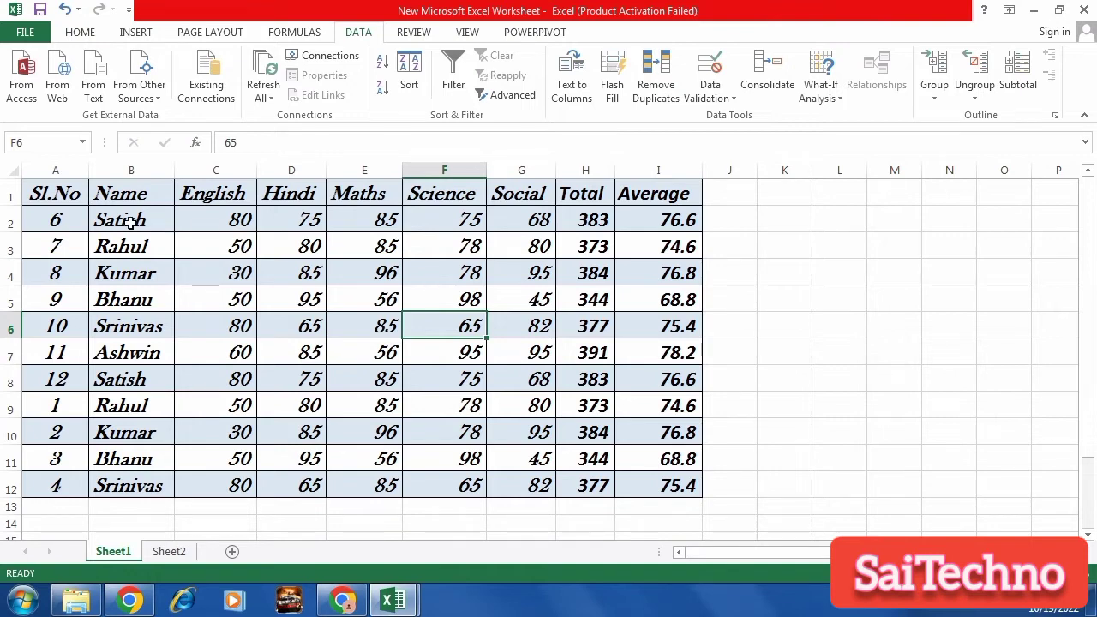
{"action": "left_click", "coordinate": [67, 228]}
{"action": "left_click_drag", "start_coordinate": [67, 228], "coordinate": [77, 484]}
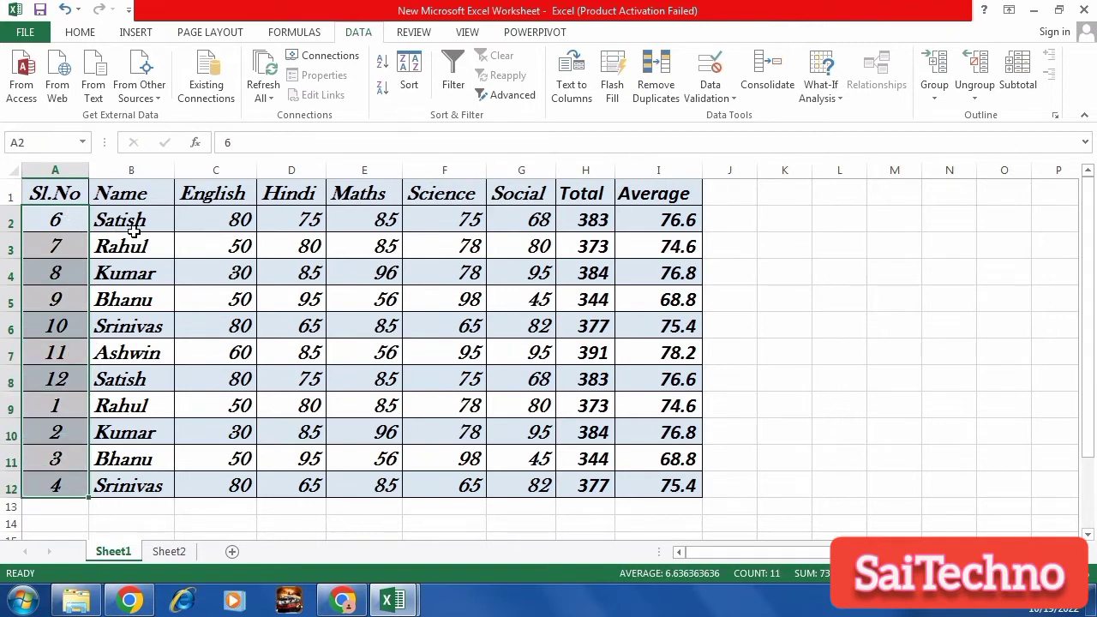
Sort the marks table by the Sl.No values in A2:A12 from smallest to largest, expanding the selection to the neighbouring columns
{"action": "left_click_drag", "start_coordinate": [133, 230], "coordinate": [130, 488]}
{"action": "left_click_drag", "start_coordinate": [54, 218], "coordinate": [77, 486]}
{"action": "left_click", "coordinate": [383, 69]}
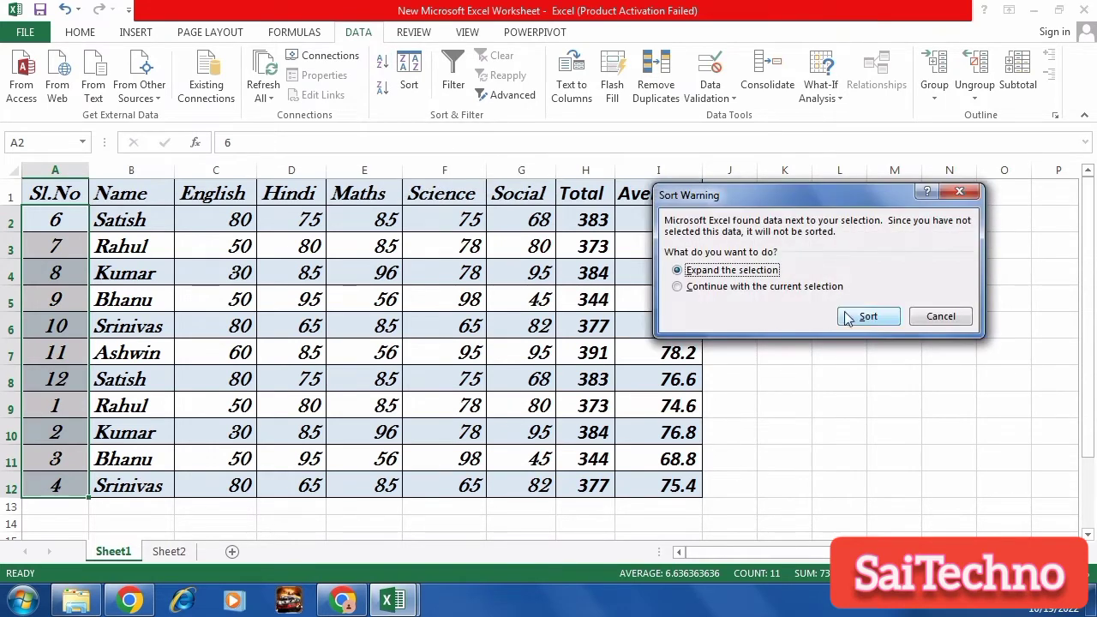
{"action": "left_click", "coordinate": [869, 317]}
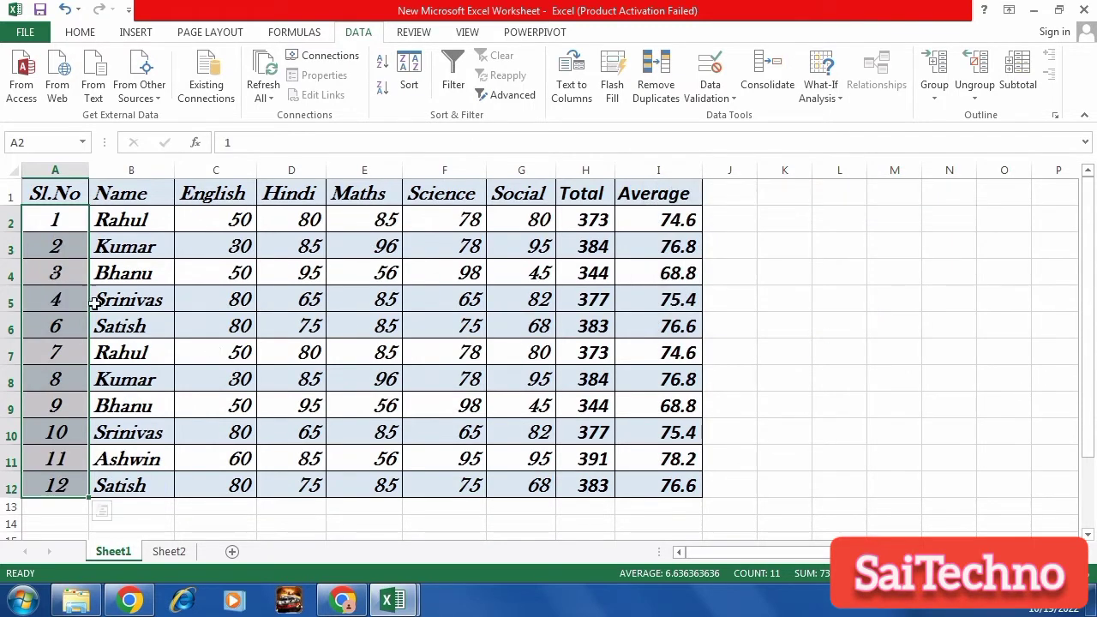
Sort the marks table by the Sl.No values from largest to smallest, expanding the selection to the neighbouring columns
{"action": "left_click_drag", "start_coordinate": [54, 216], "coordinate": [72, 485]}
{"action": "left_click", "coordinate": [383, 89]}
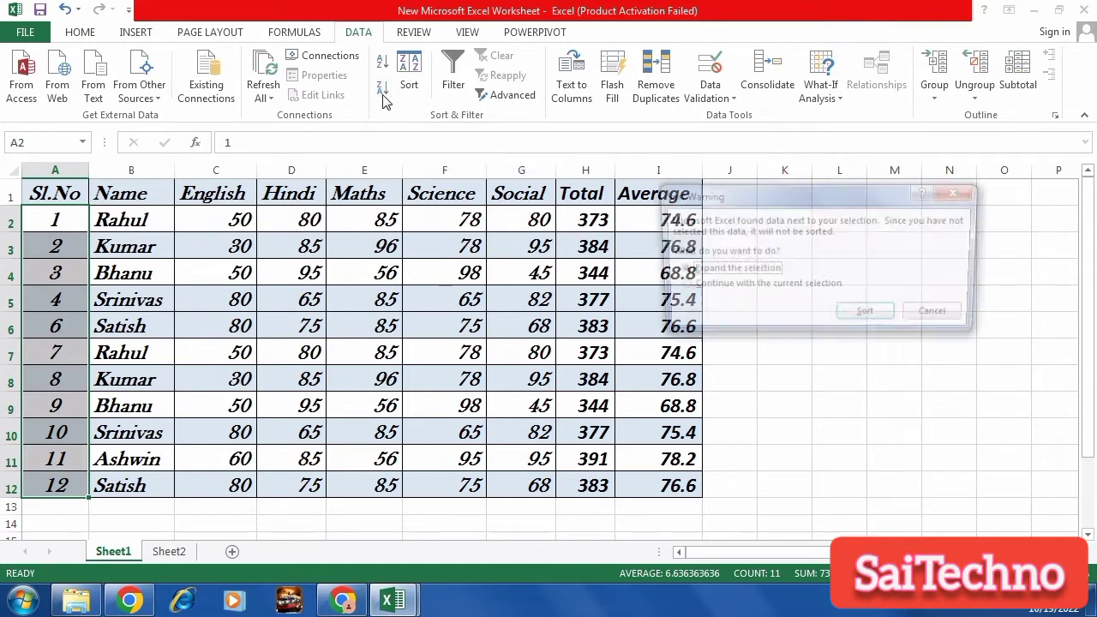
{"action": "left_click", "coordinate": [868, 317]}
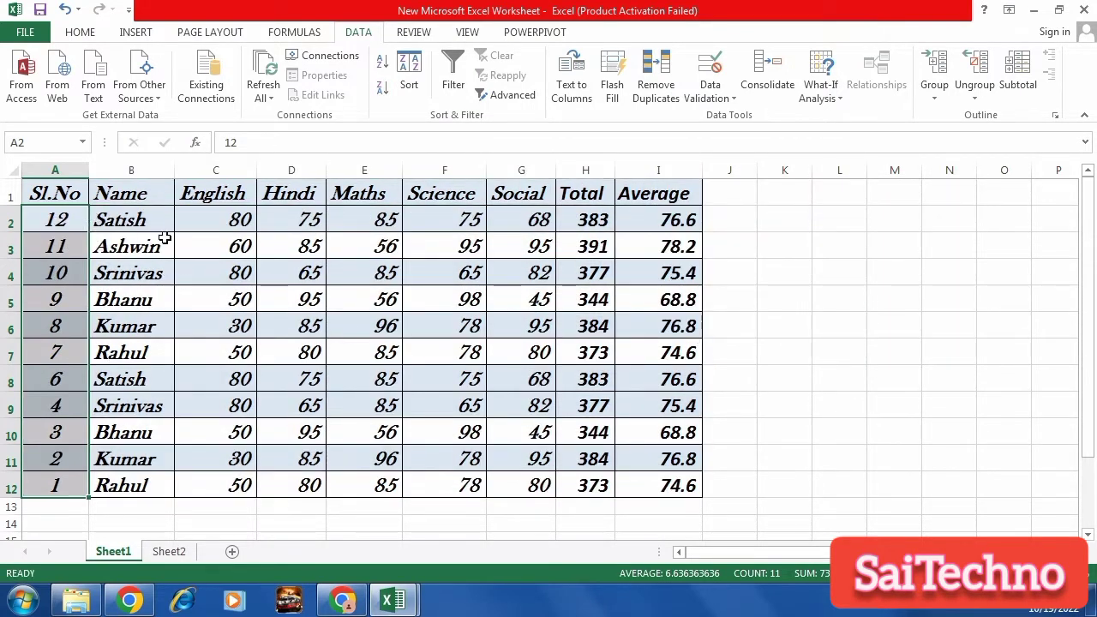
Sort the marks table by the Name values in B2:B12 from A to Z, with the selection expanded to the whole table
{"action": "left_click", "coordinate": [142, 219]}
{"action": "left_click_drag", "start_coordinate": [141, 219], "coordinate": [147, 485]}
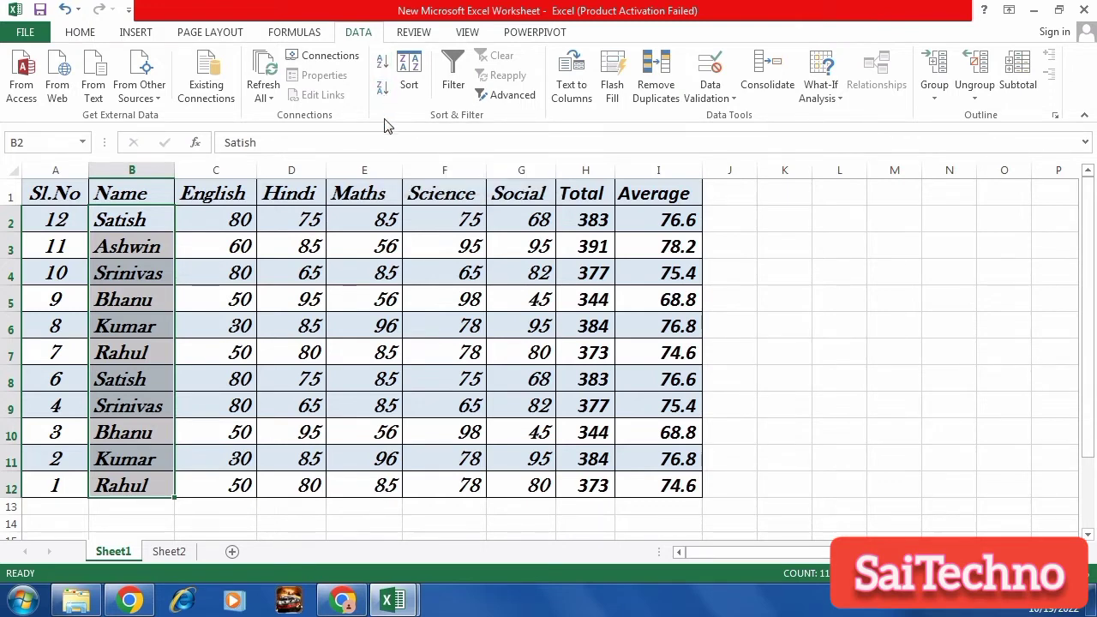
{"action": "left_click", "coordinate": [382, 67]}
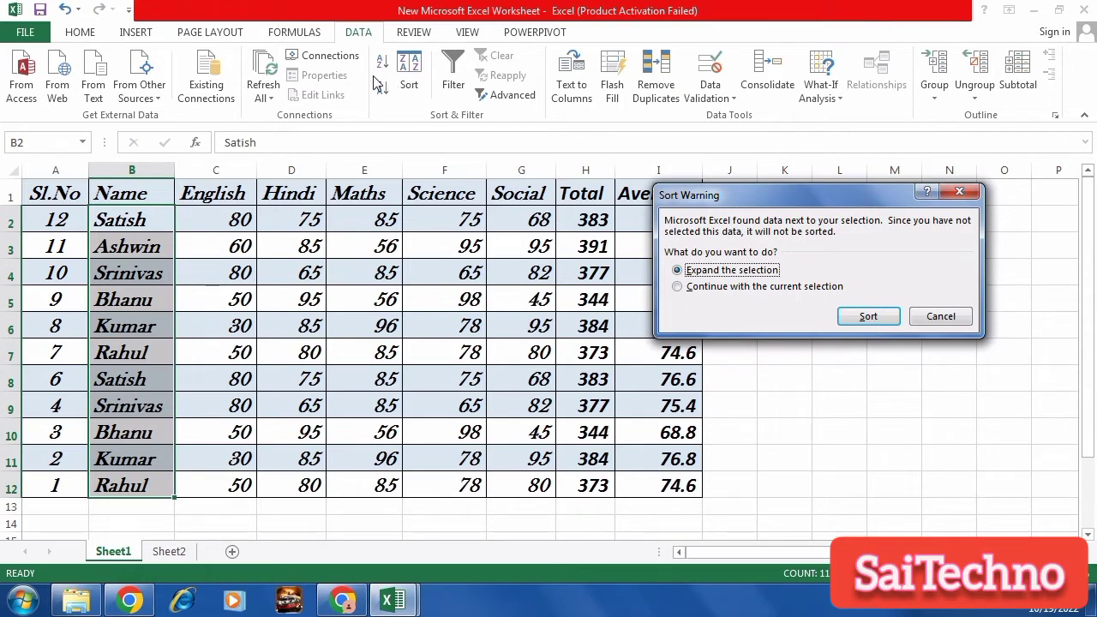
{"action": "left_click", "coordinate": [867, 318]}
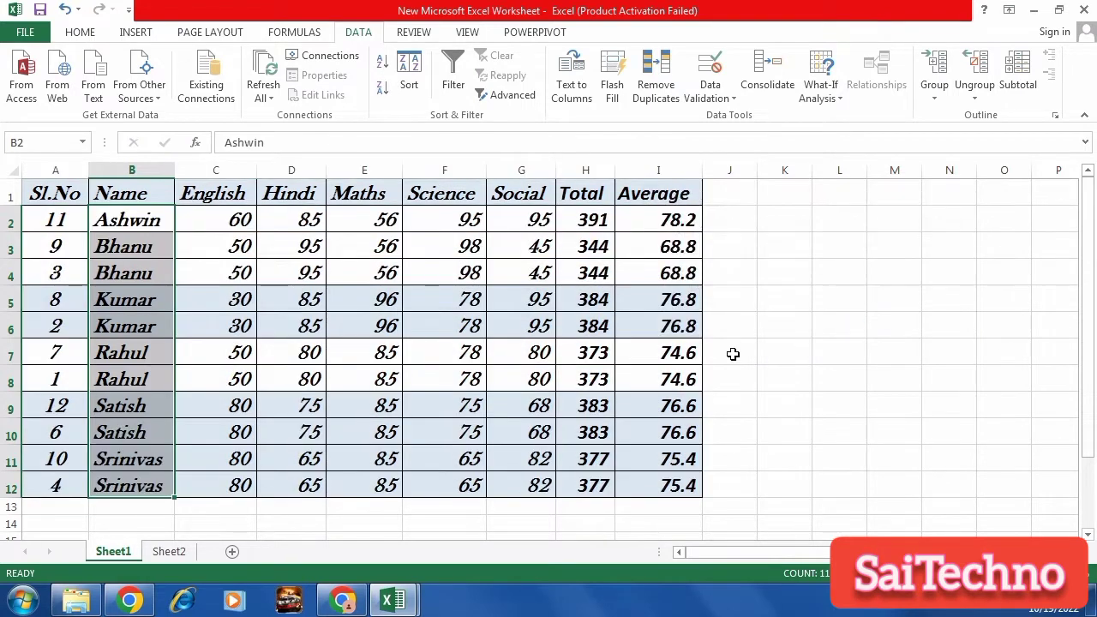
Sort the marks table by the Name values from Z to A, with the selection expanded to the whole table
{"action": "left_click_drag", "start_coordinate": [142, 225], "coordinate": [141, 478]}
{"action": "left_click", "coordinate": [383, 93]}
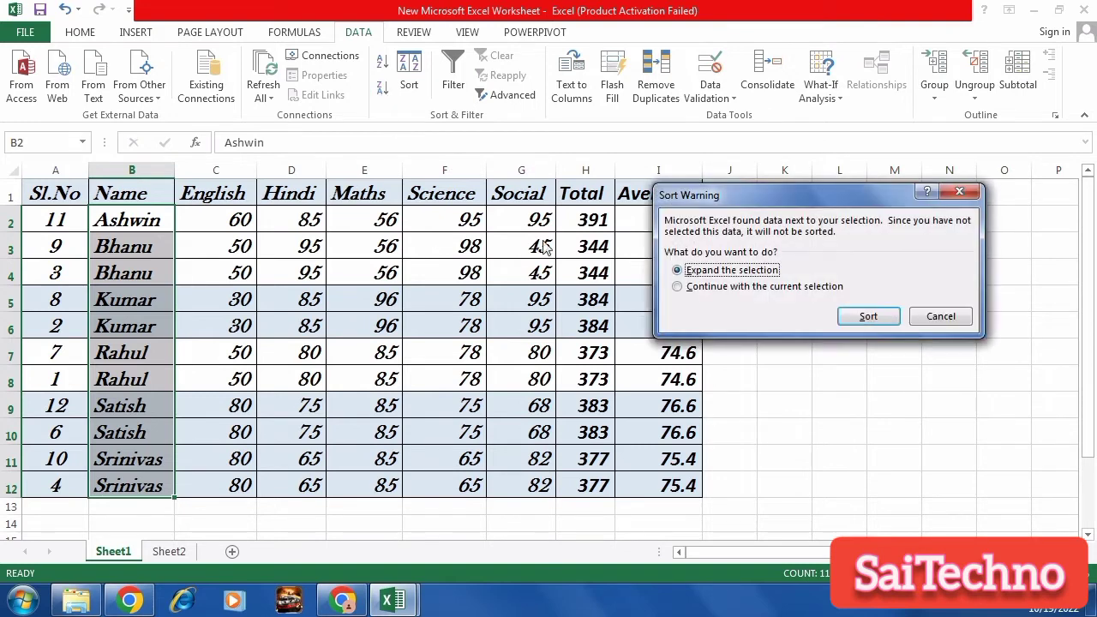
{"action": "left_click", "coordinate": [873, 316]}
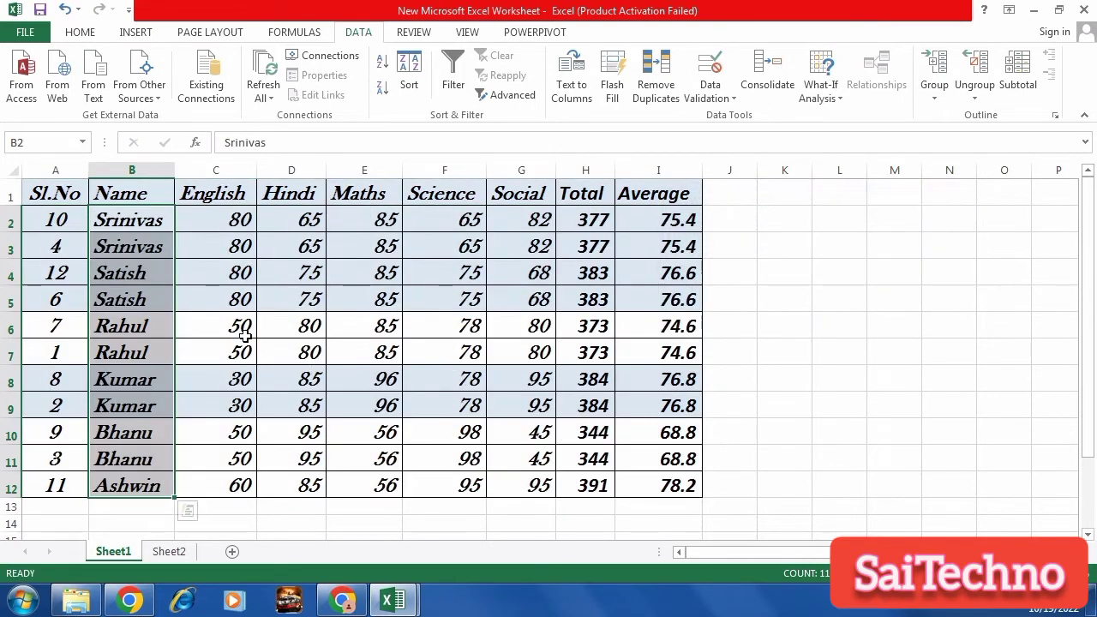
Apply a custom sort to the marks table by English, on values, from smallest to largest, and check the English marks
{"action": "left_click", "coordinate": [126, 240]}
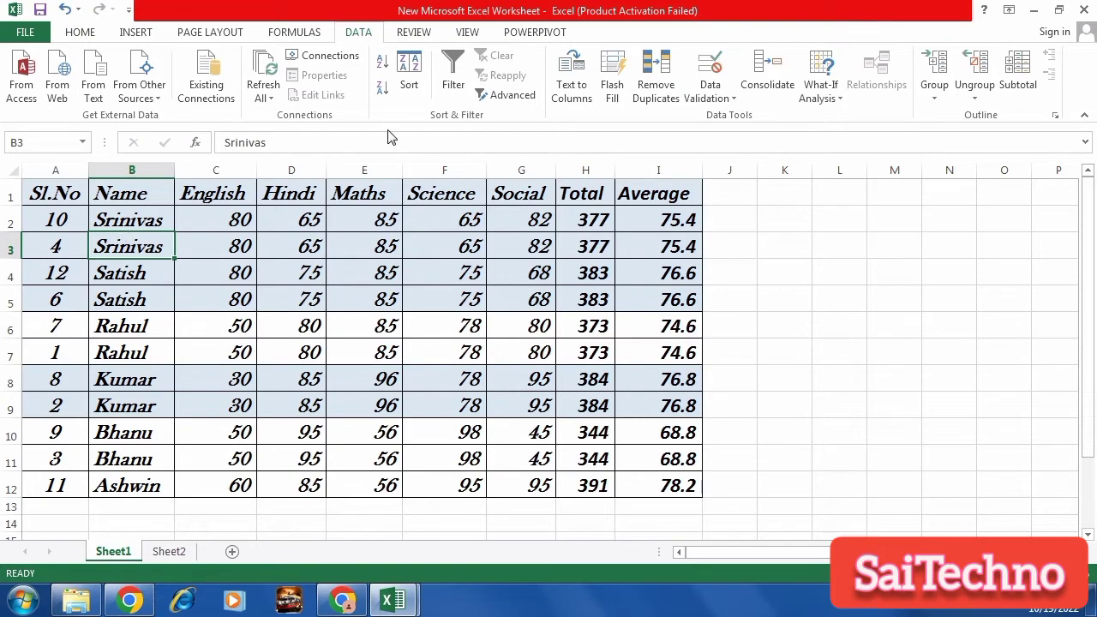
{"action": "left_click", "coordinate": [408, 75]}
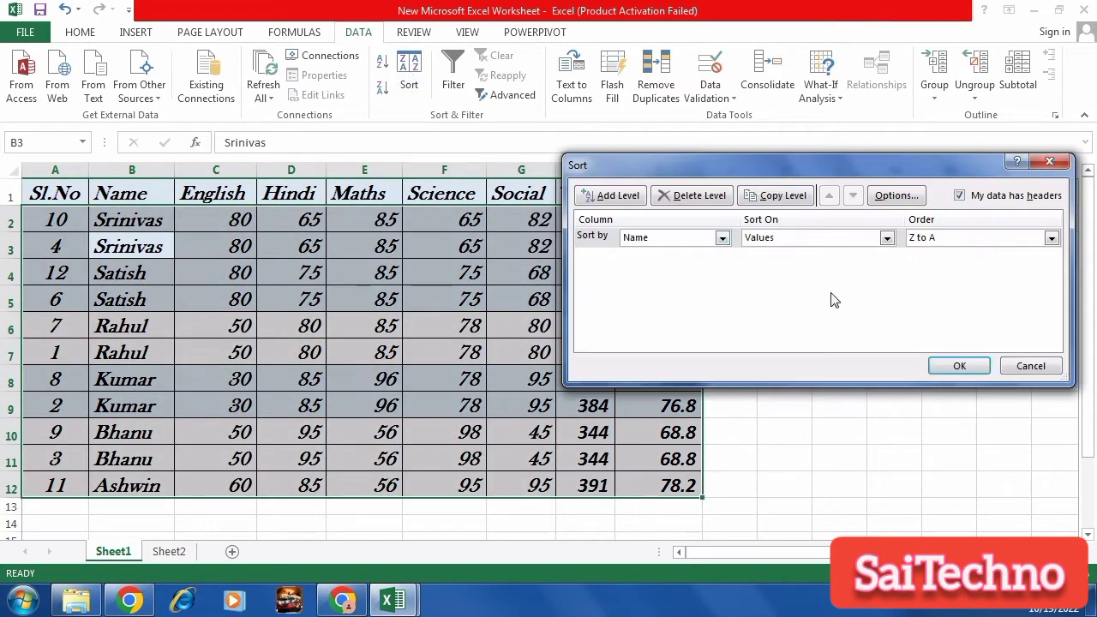
{"action": "left_click", "coordinate": [725, 237]}
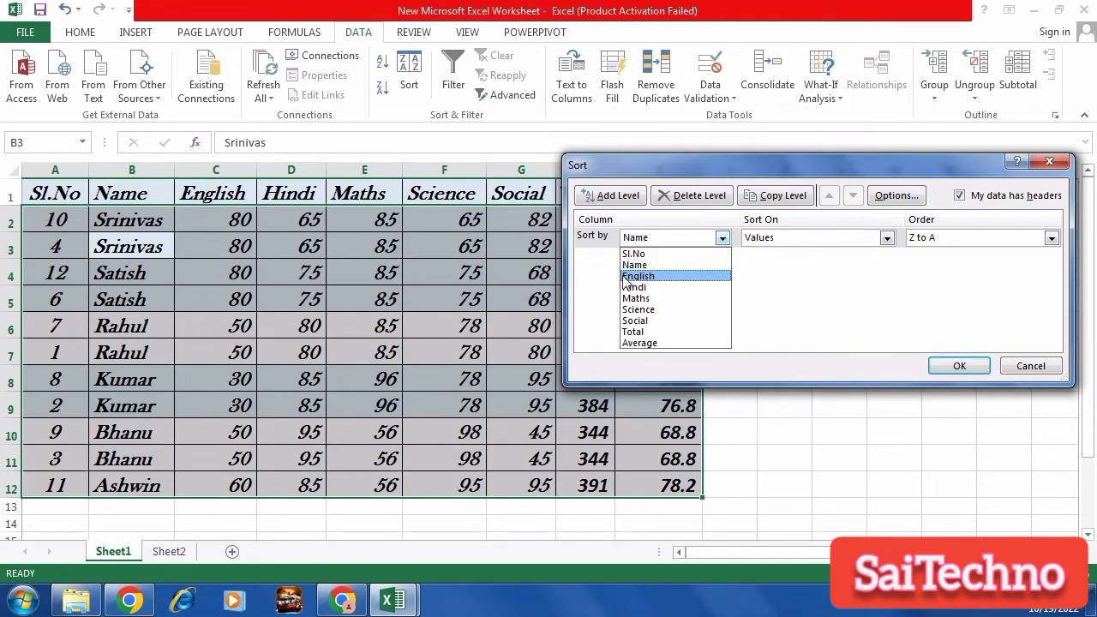
{"action": "left_click", "coordinate": [692, 268]}
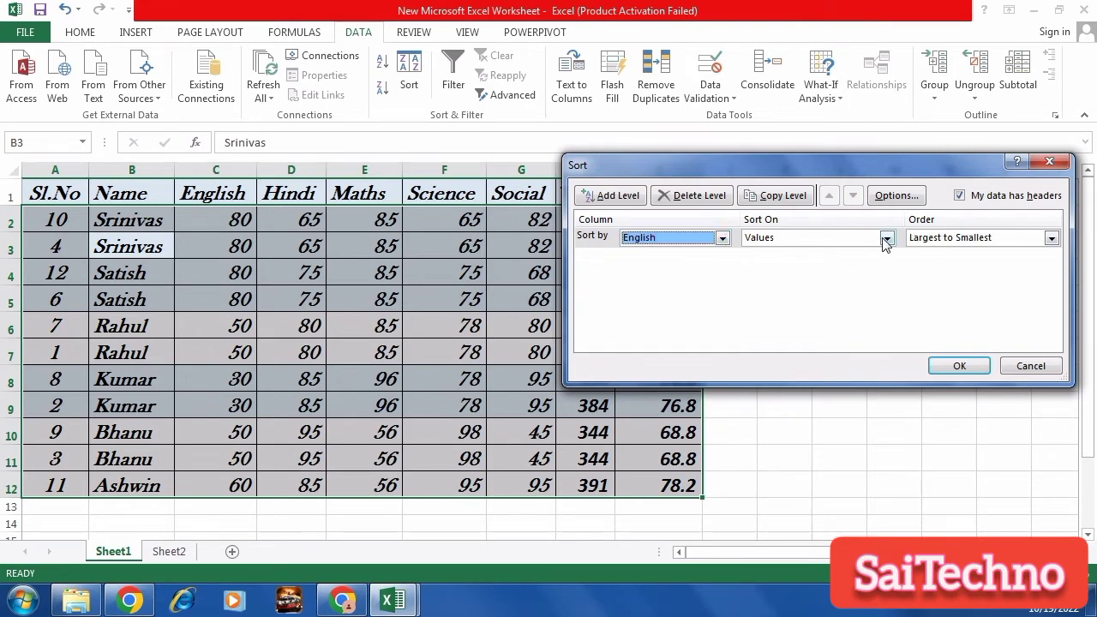
{"action": "left_click", "coordinate": [999, 241]}
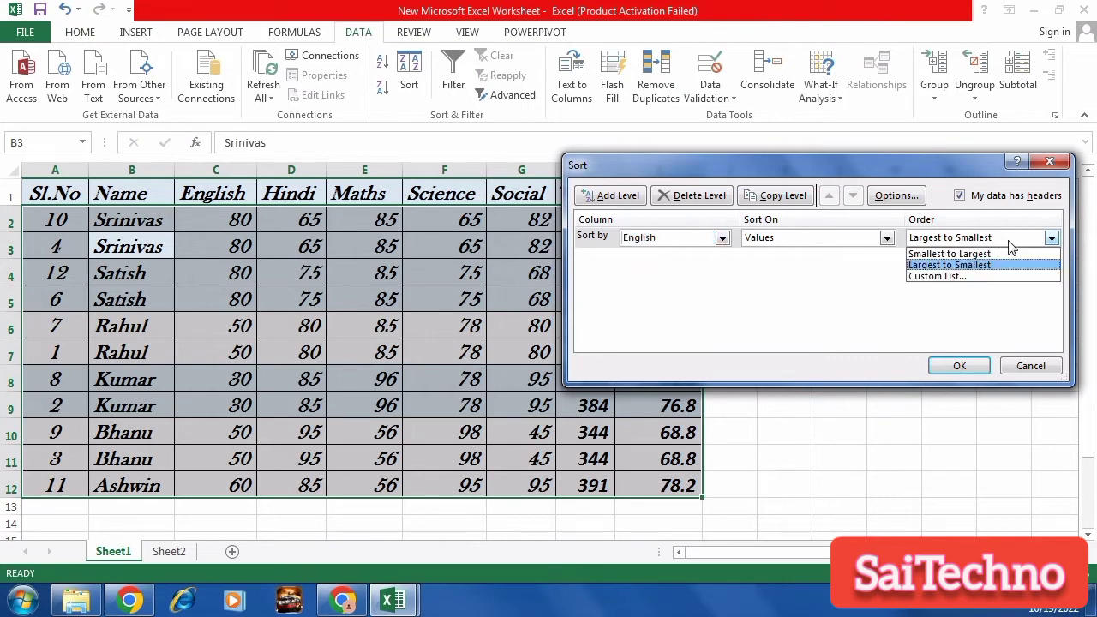
{"action": "left_click", "coordinate": [949, 257]}
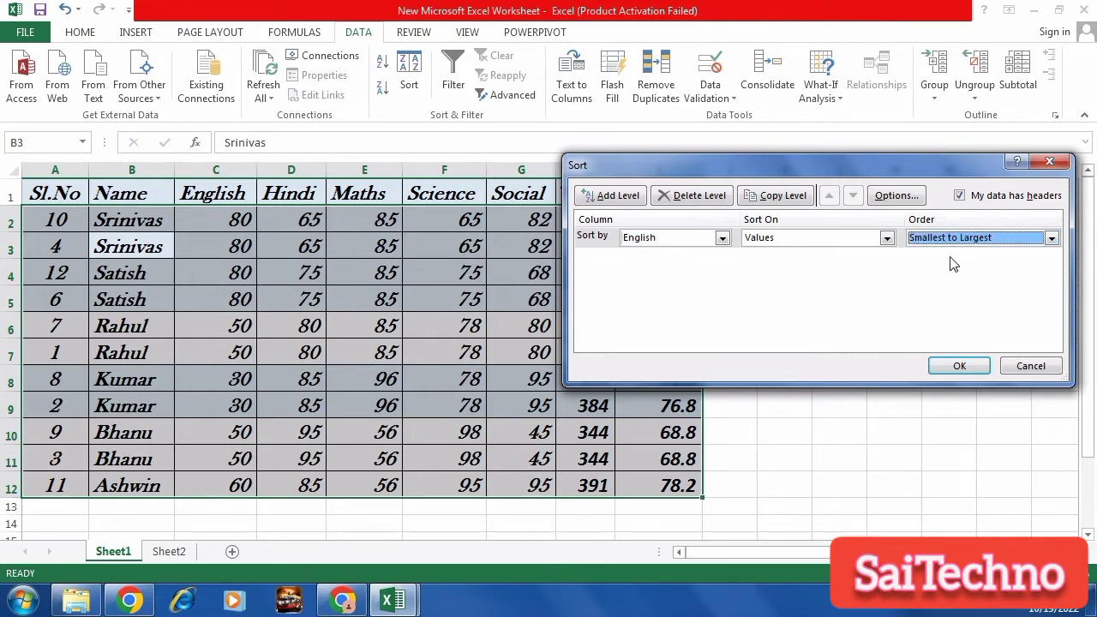
{"action": "left_click", "coordinate": [962, 370]}
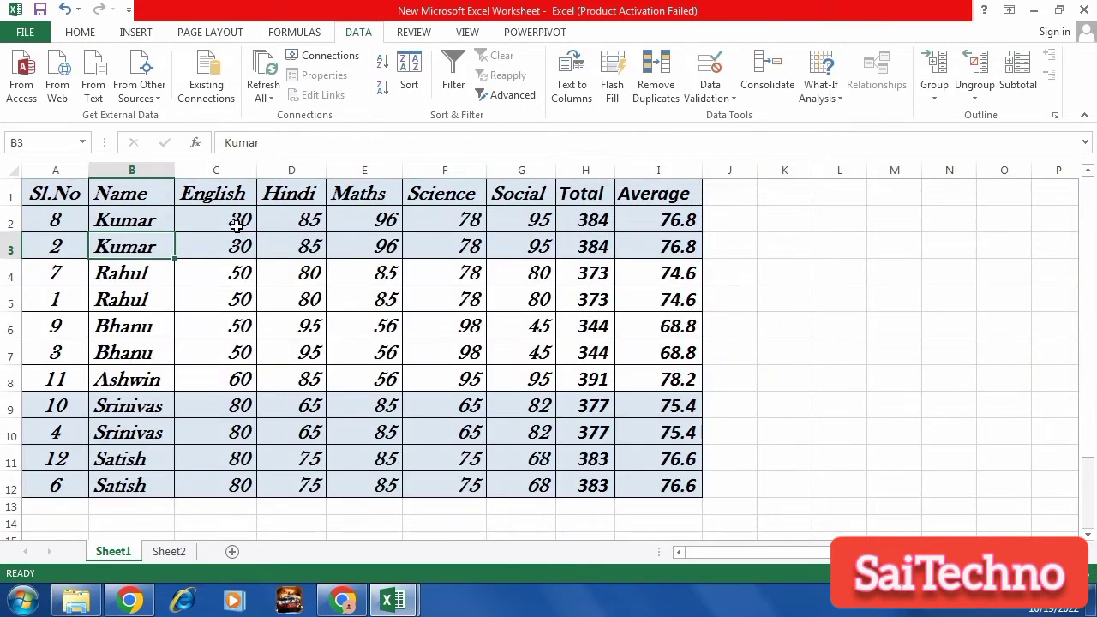
{"action": "left_click_drag", "start_coordinate": [237, 225], "coordinate": [242, 486]}
{"action": "left_click", "coordinate": [277, 380]}
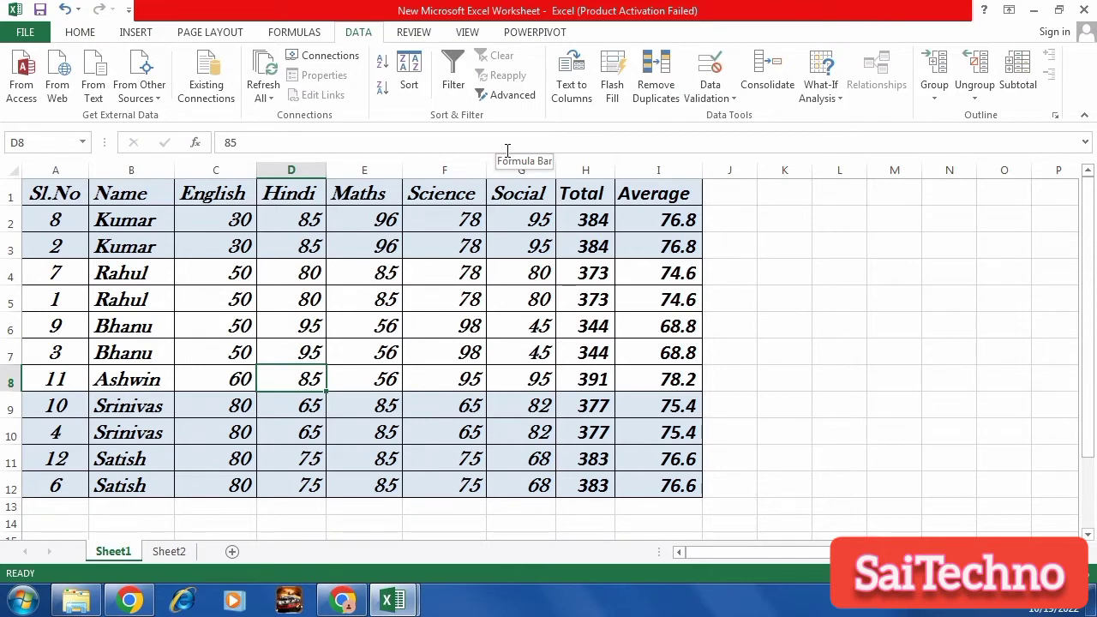
Turn on filtering for the table's header row A1:I1
{"action": "left_click", "coordinate": [801, 245]}
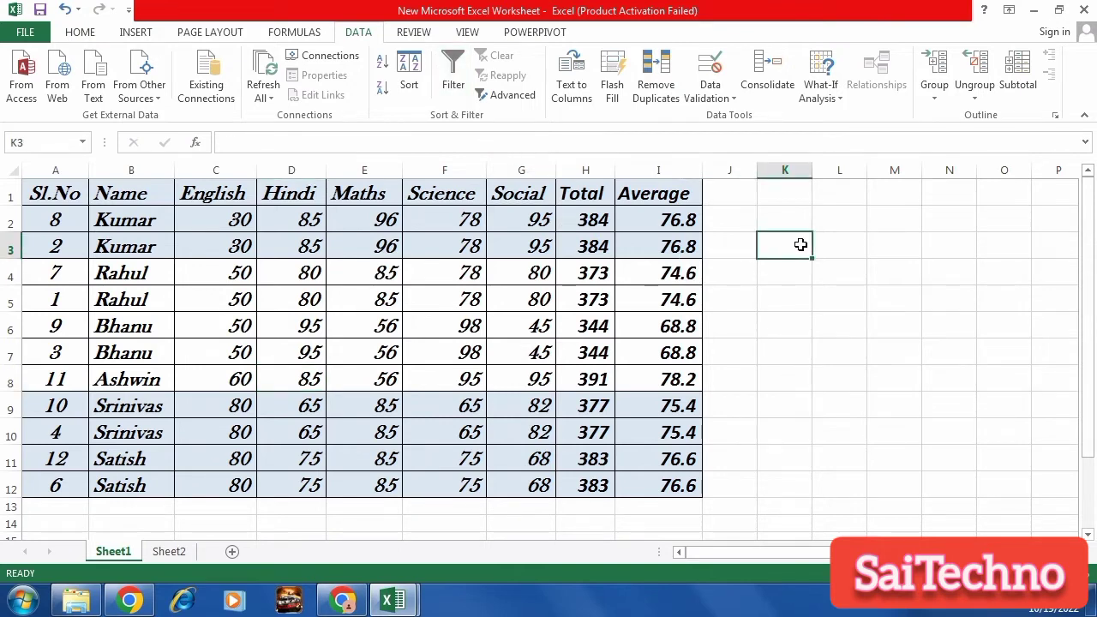
{"action": "left_click_drag", "start_coordinate": [85, 188], "coordinate": [656, 192]}
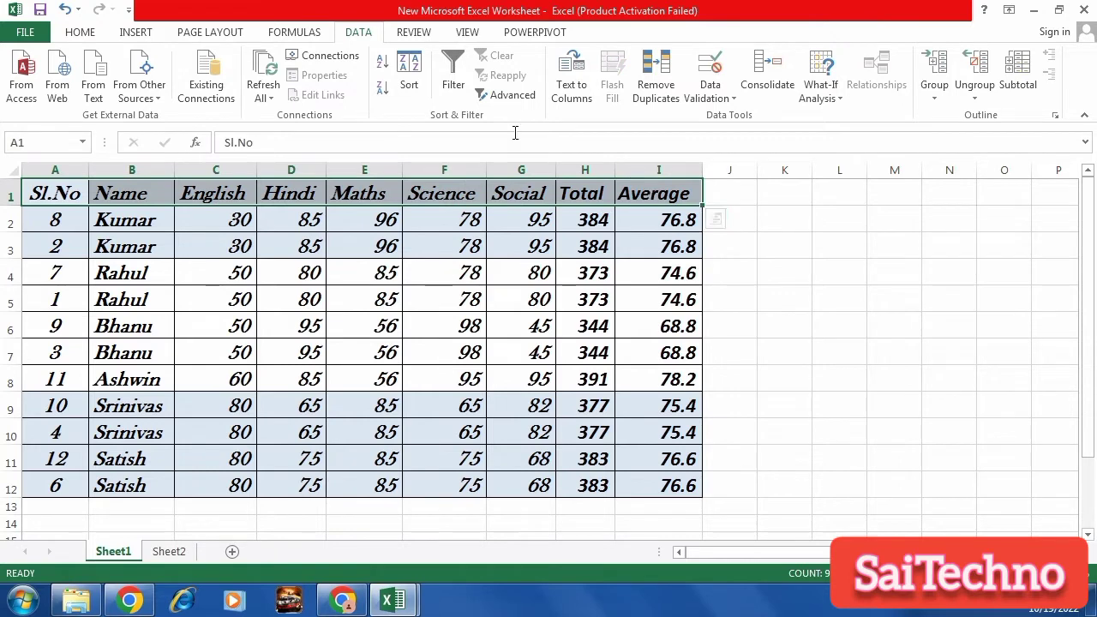
{"action": "left_click", "coordinate": [455, 77]}
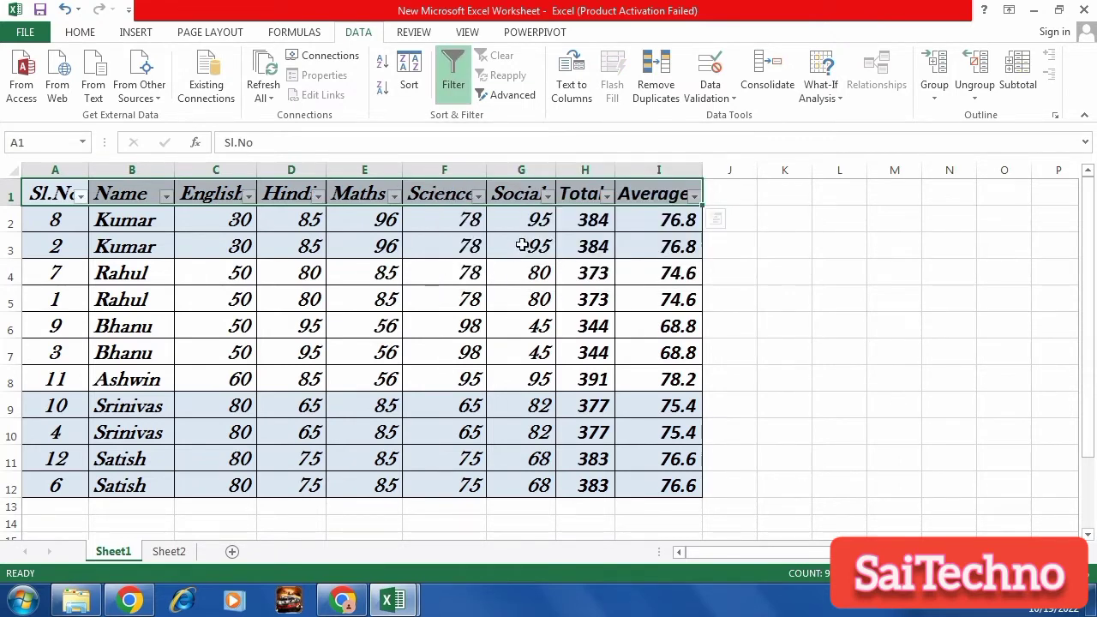
Examine the sort and filter options of the Social and Science columns, including the custom sort by color, without applying any
{"action": "left_click", "coordinate": [535, 191]}
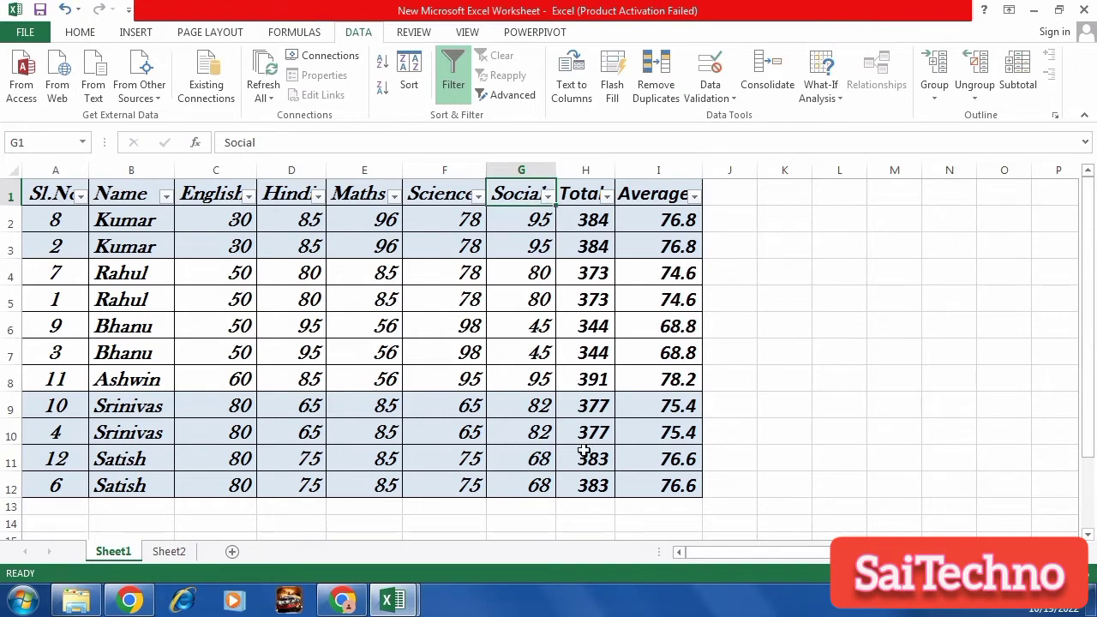
{"action": "left_click", "coordinate": [547, 198]}
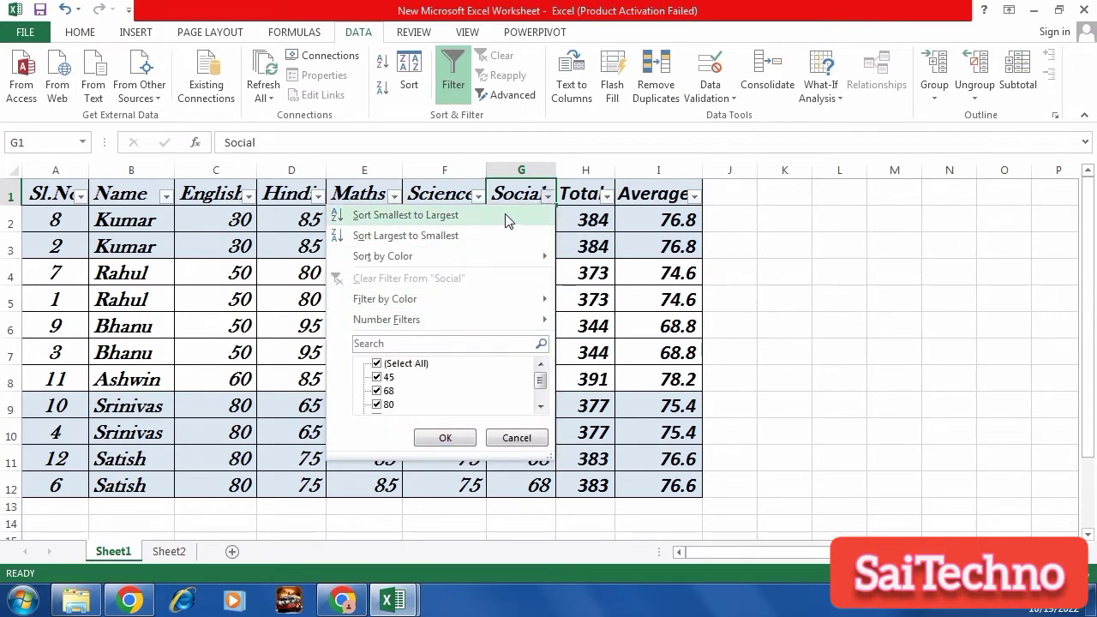
{"action": "mouse_move", "coordinate": [542, 389]}
{"action": "left_mouse_down"}
{"action": "mouse_move", "coordinate": [545, 404]}
{"action": "mouse_move", "coordinate": [541, 381]}
{"action": "left_mouse_up"}
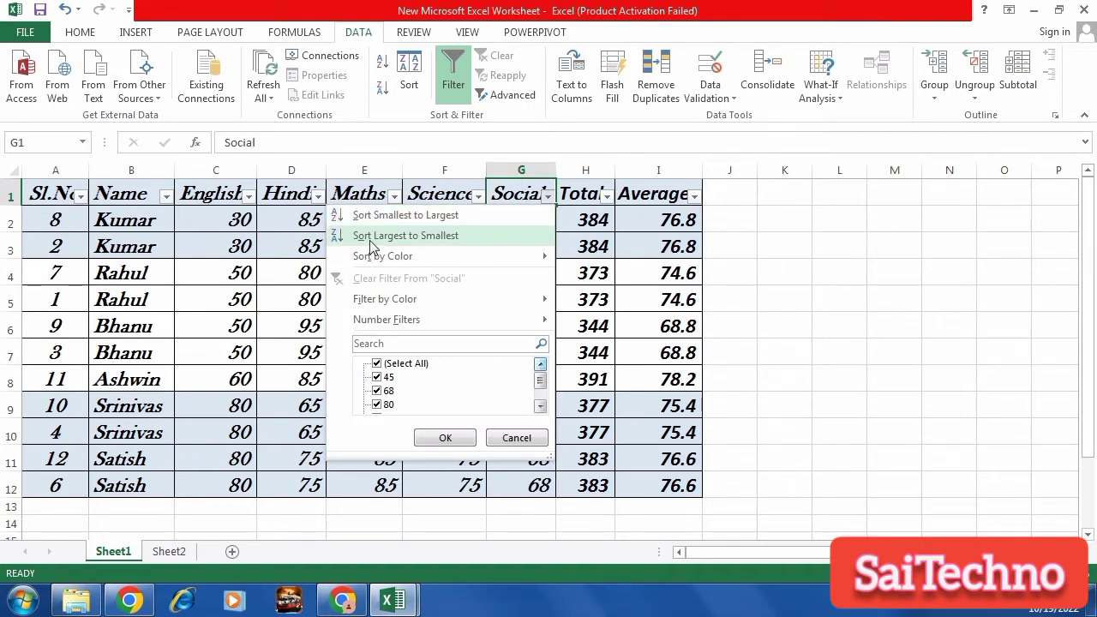
{"action": "mouse_move", "coordinate": [492, 255]}
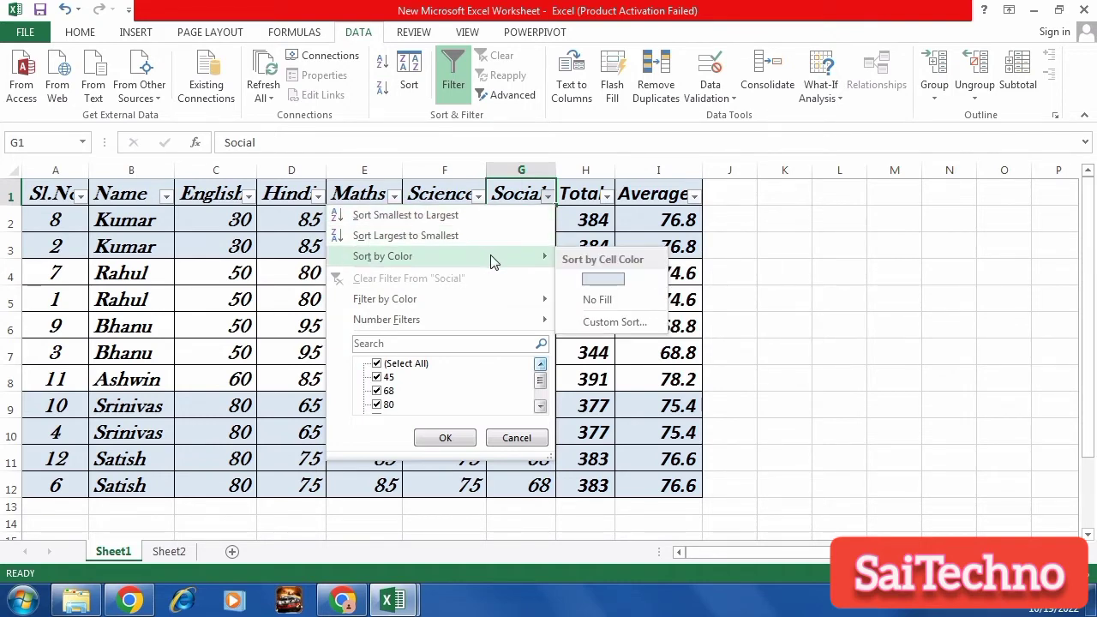
{"action": "left_click", "coordinate": [614, 322]}
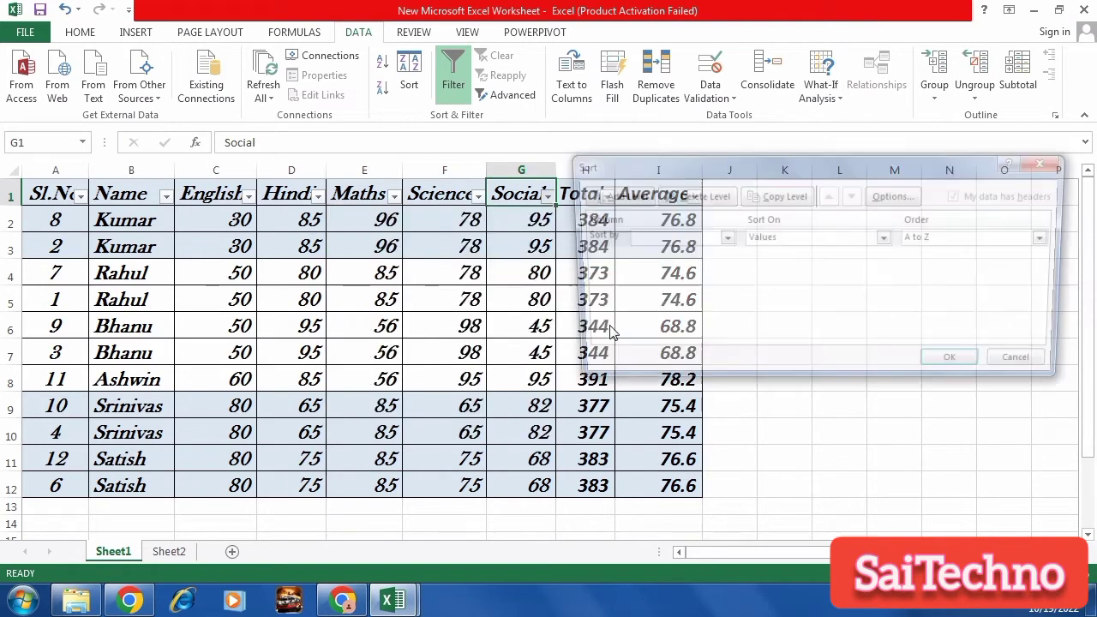
{"action": "left_click", "coordinate": [1044, 369]}
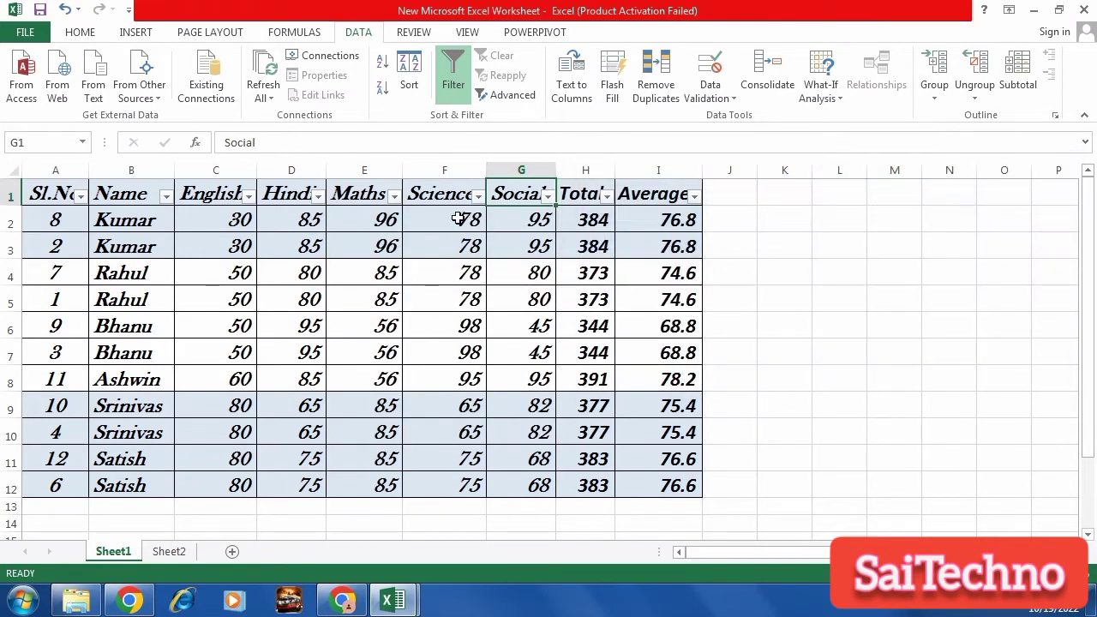
{"action": "left_click", "coordinate": [478, 196]}
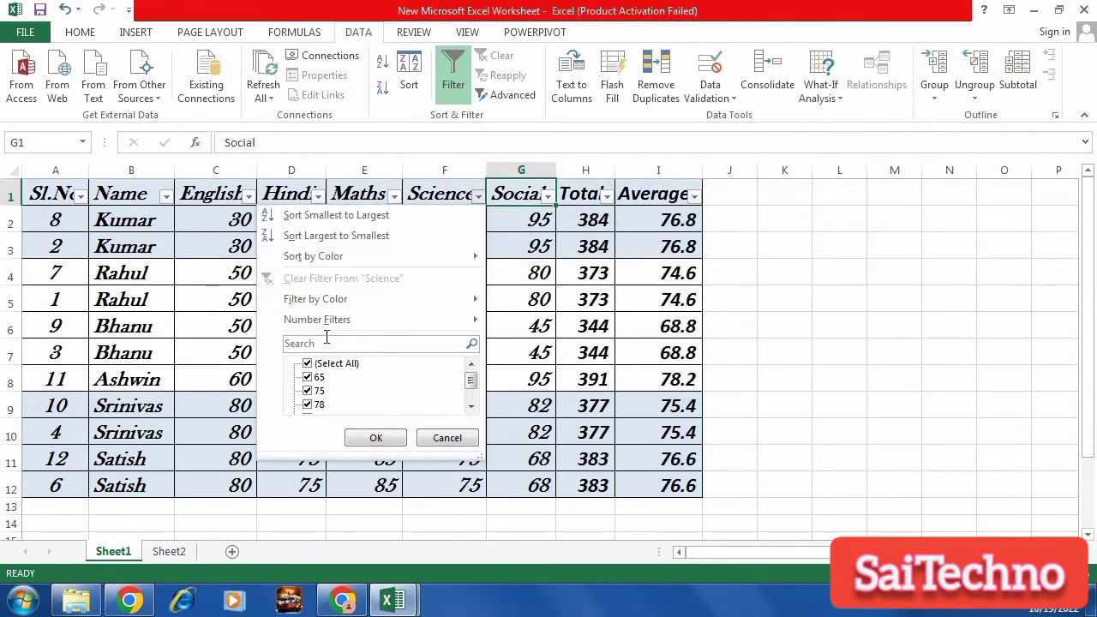
{"action": "mouse_move", "coordinate": [312, 319]}
{"action": "left_click", "coordinate": [446, 437]}
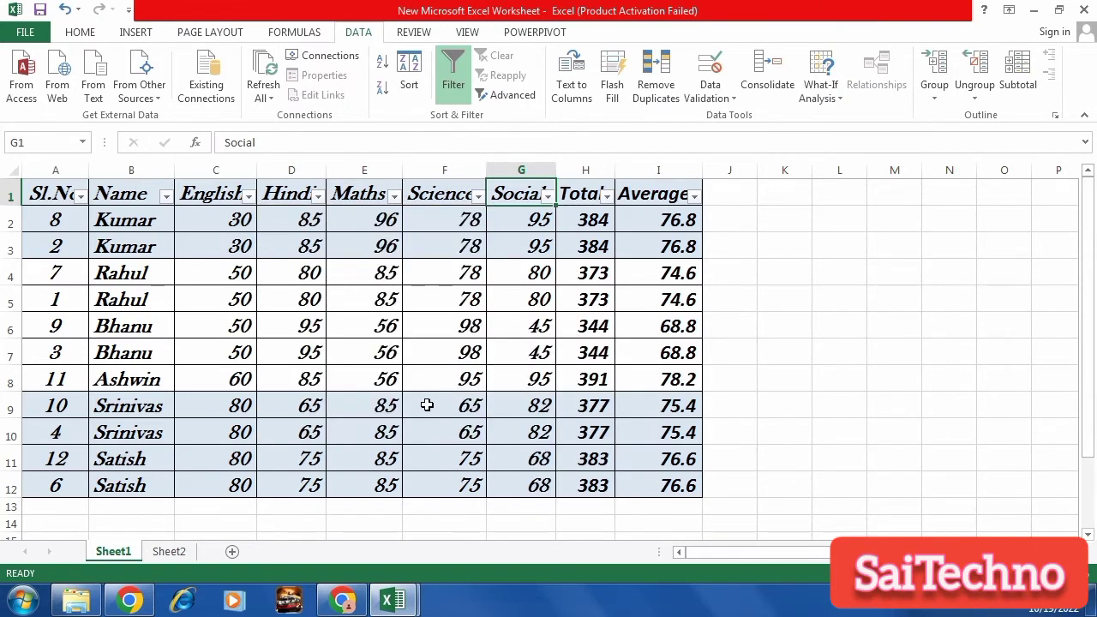
{"action": "left_click_drag", "start_coordinate": [454, 221], "coordinate": [457, 494]}
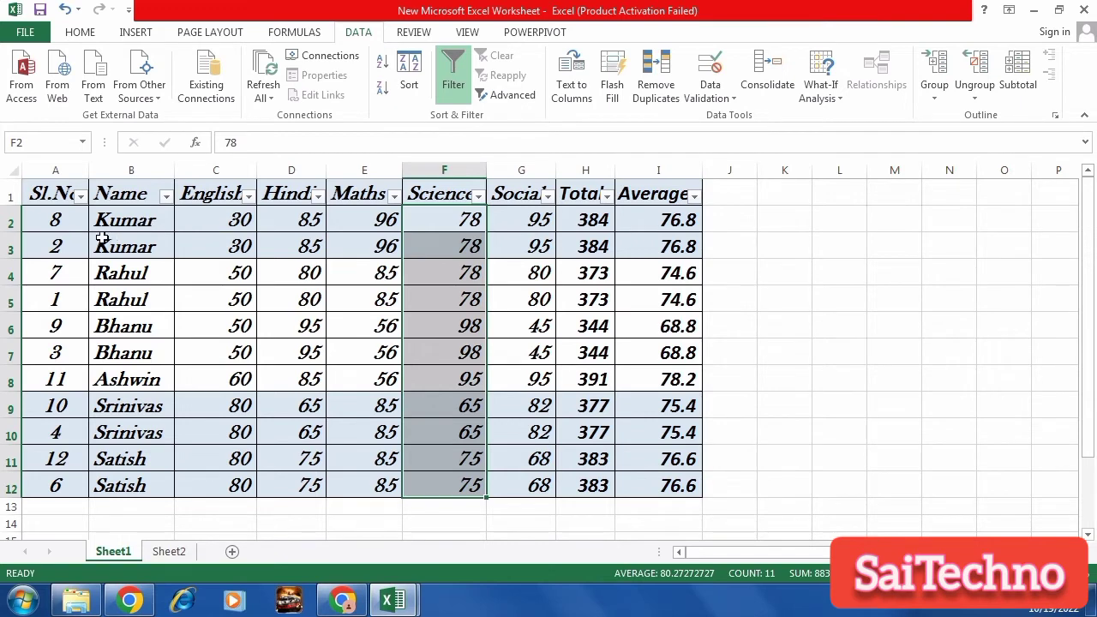
Filter the Name column to show only the two students listed in rows 4 to 7
{"action": "left_click", "coordinate": [130, 220]}
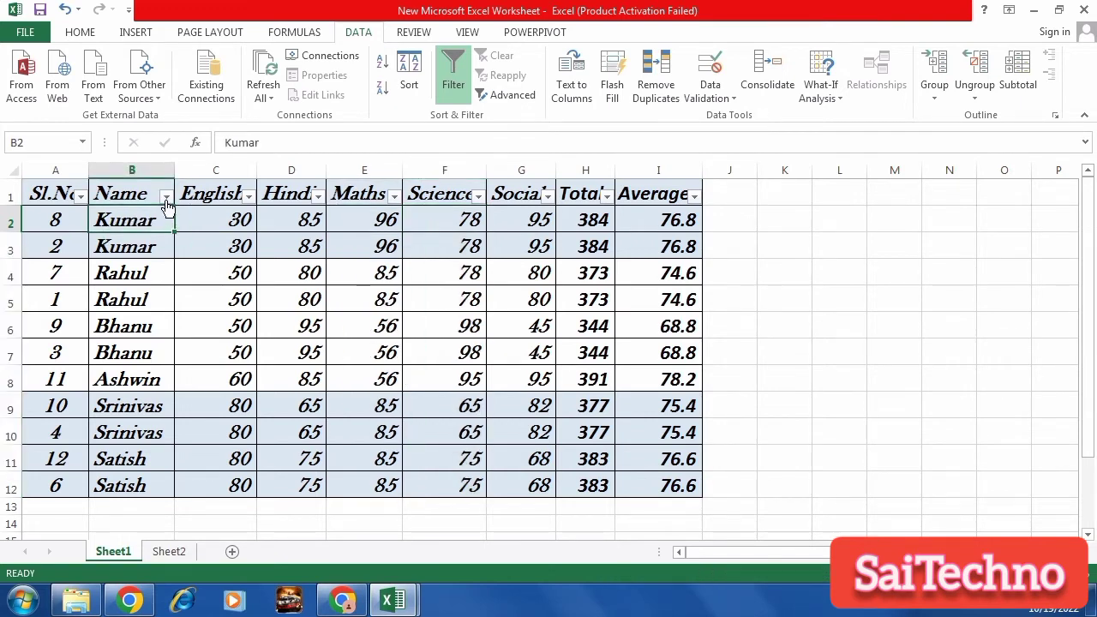
{"action": "left_click", "coordinate": [165, 196]}
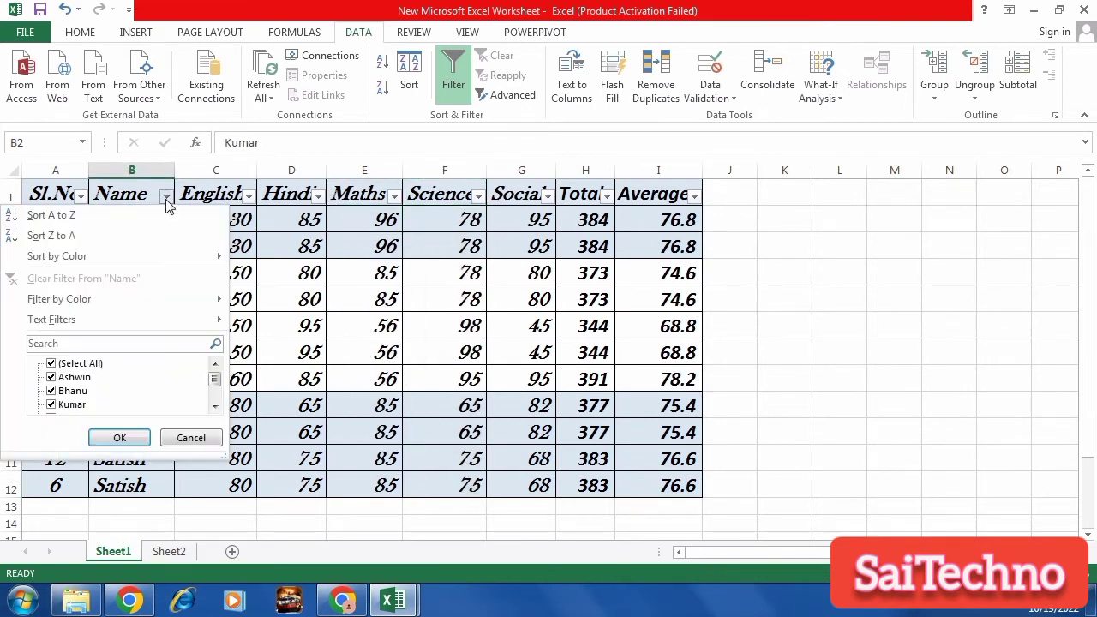
{"action": "left_click", "coordinate": [79, 365]}
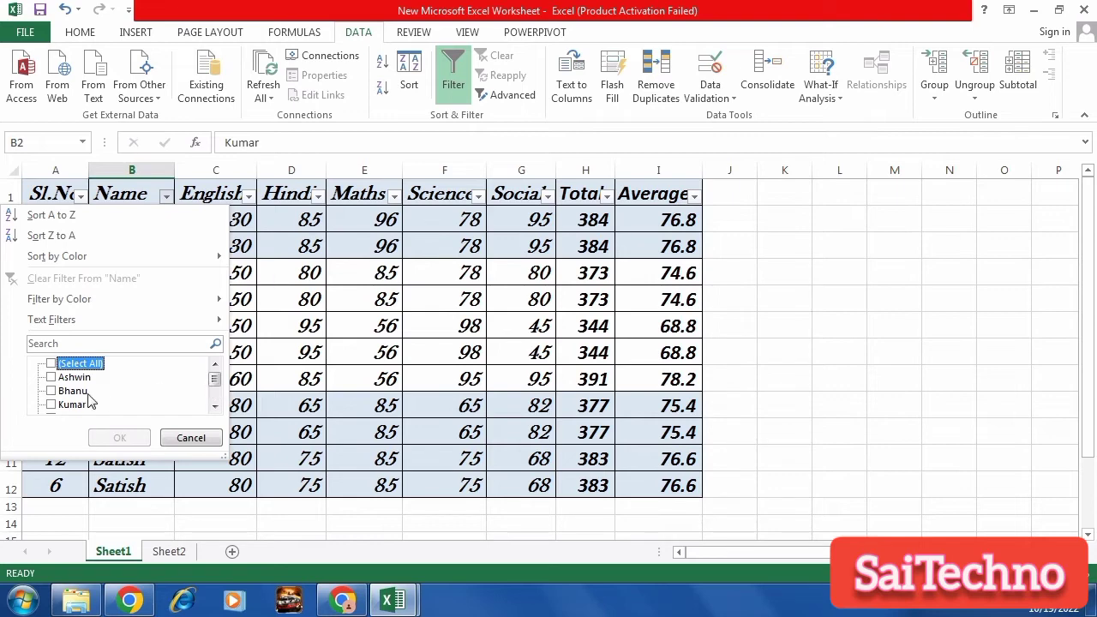
{"action": "left_click", "coordinate": [72, 391]}
{"action": "scroll", "coordinate": [215, 384], "scroll_direction": "down", "scroll_amount": 1}
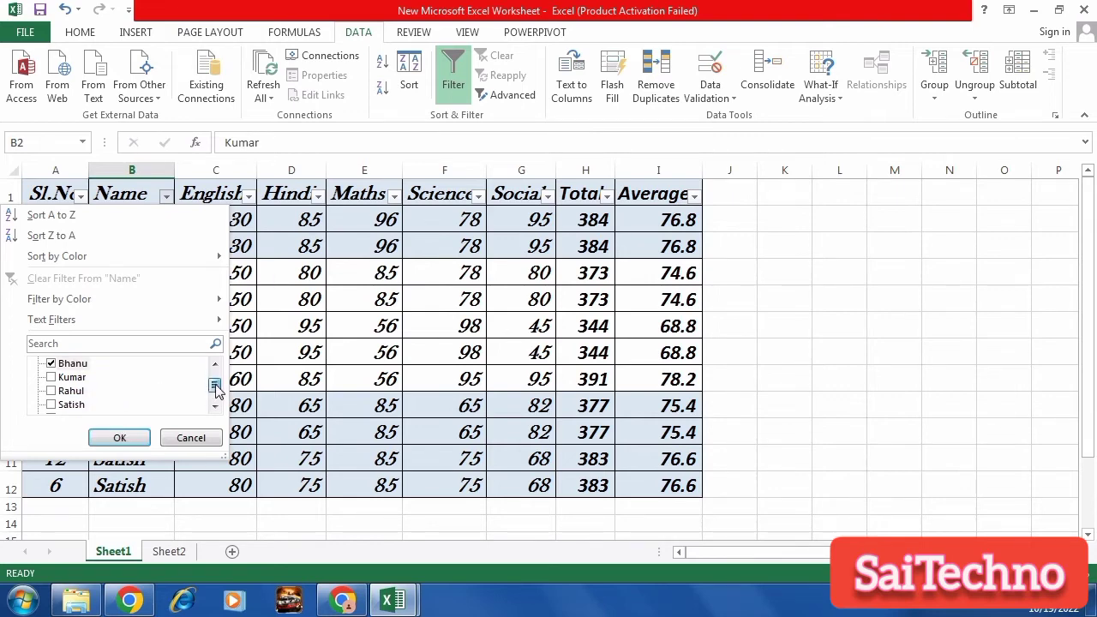
{"action": "left_click", "coordinate": [73, 394]}
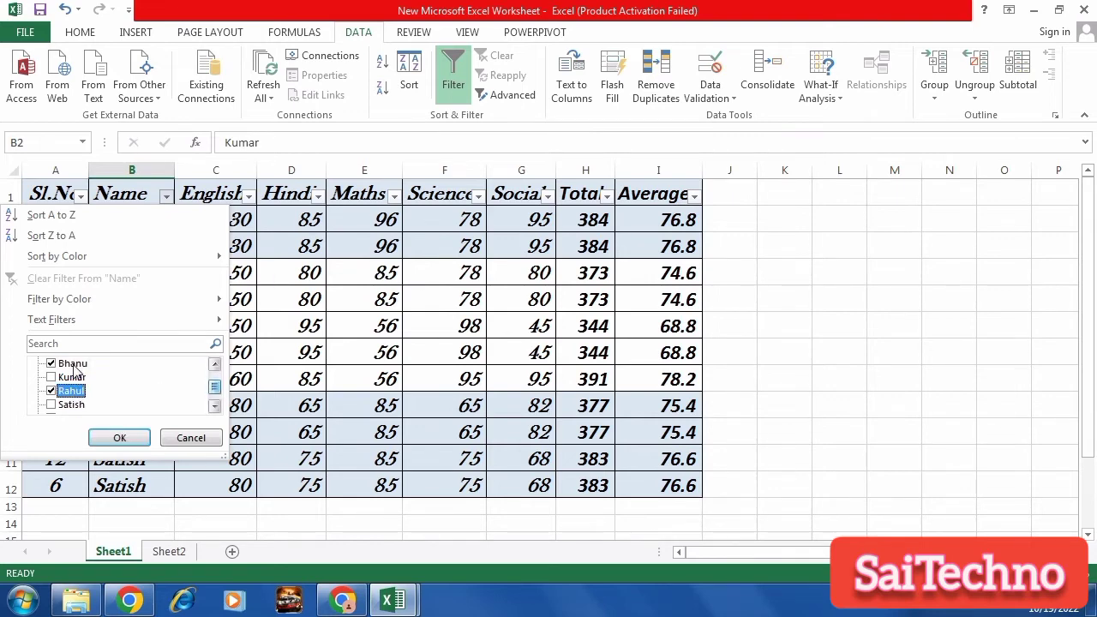
{"action": "left_click", "coordinate": [119, 439]}
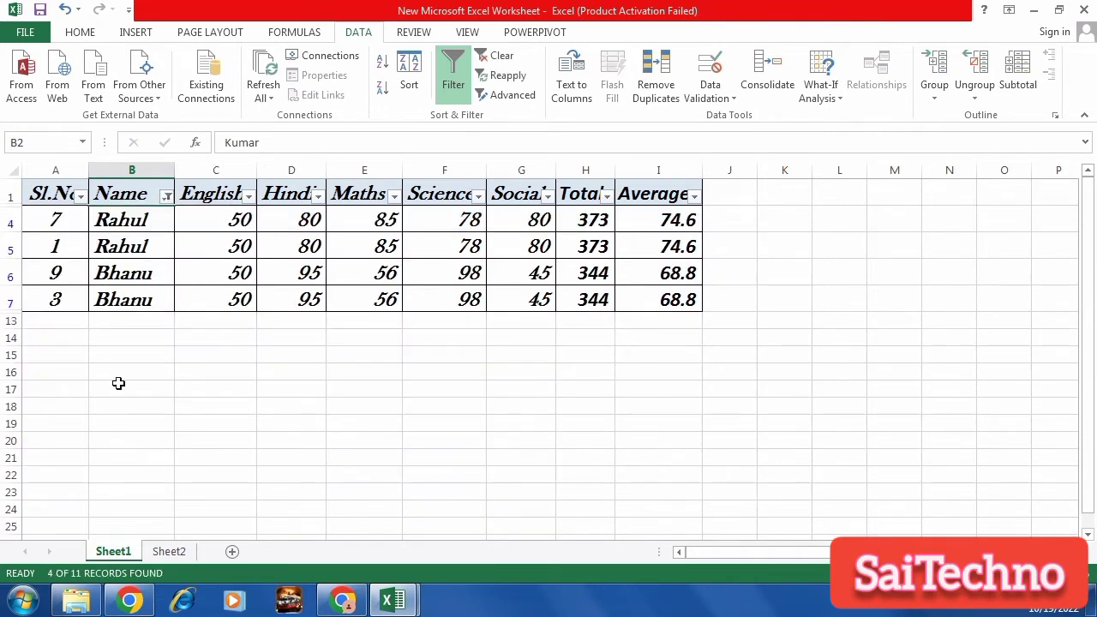
Deselect every name in the Name column's filter list
{"action": "left_click_drag", "start_coordinate": [116, 225], "coordinate": [134, 297]}
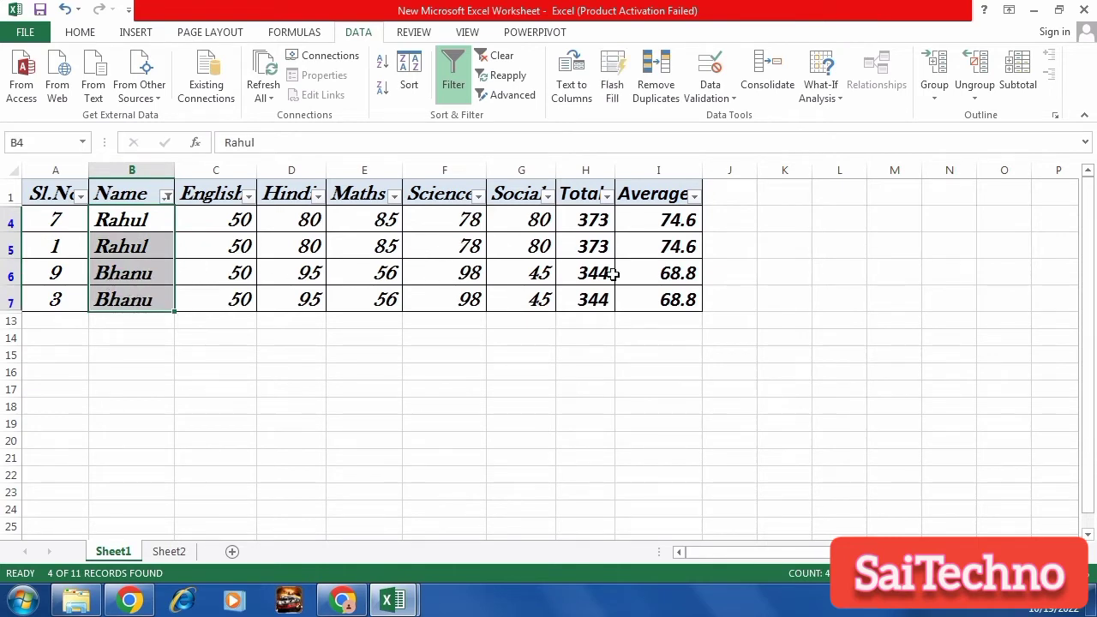
{"action": "left_click", "coordinate": [167, 197]}
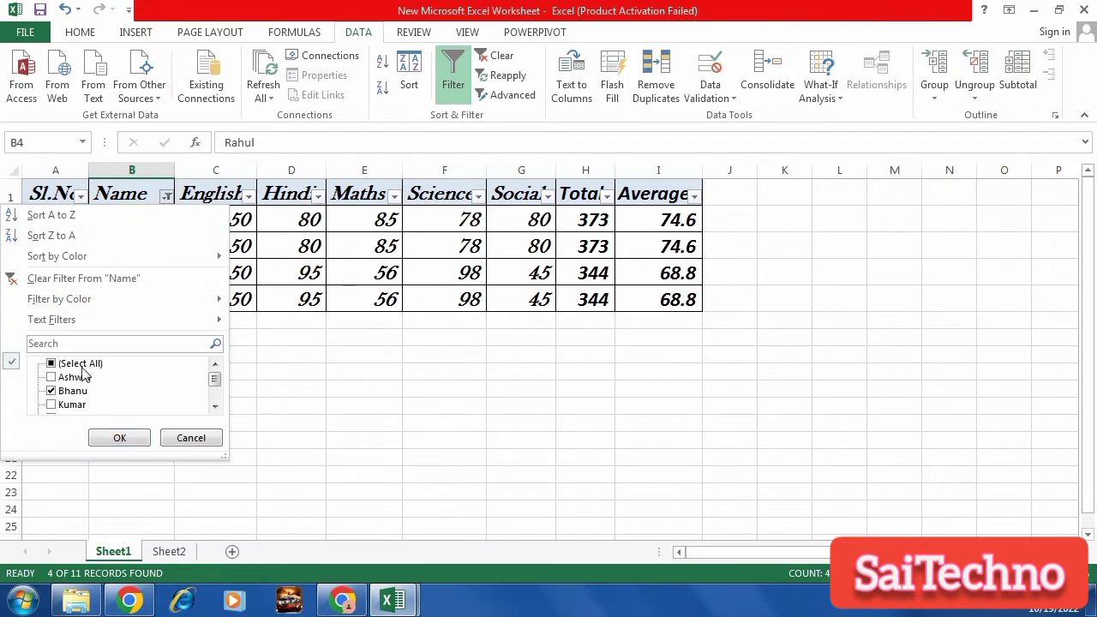
{"action": "left_click", "coordinate": [98, 345]}
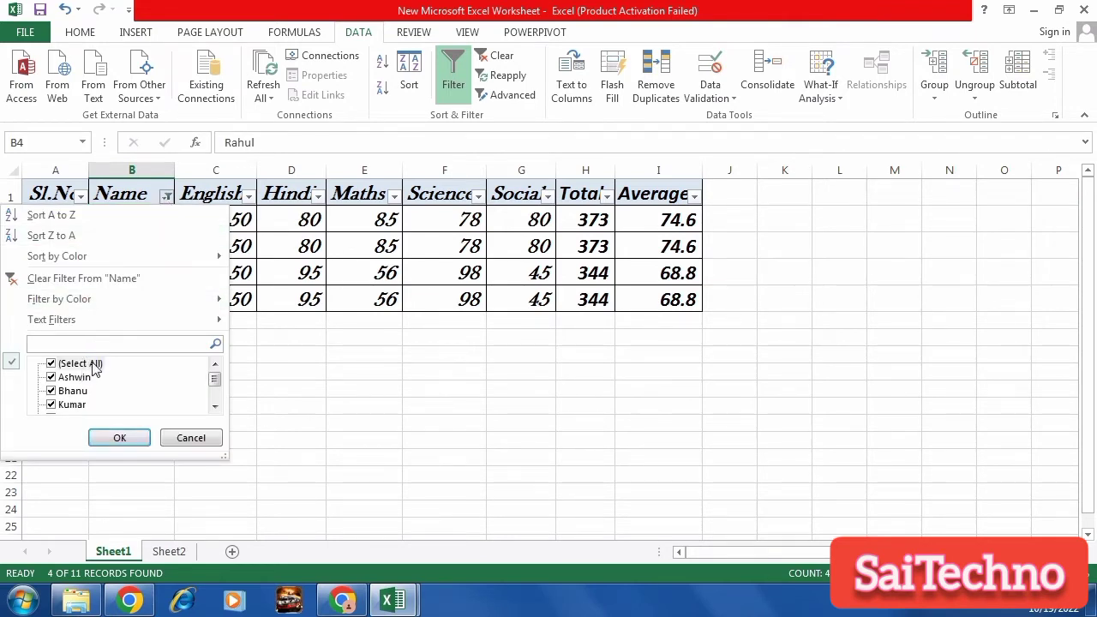
{"action": "left_click", "coordinate": [93, 364]}
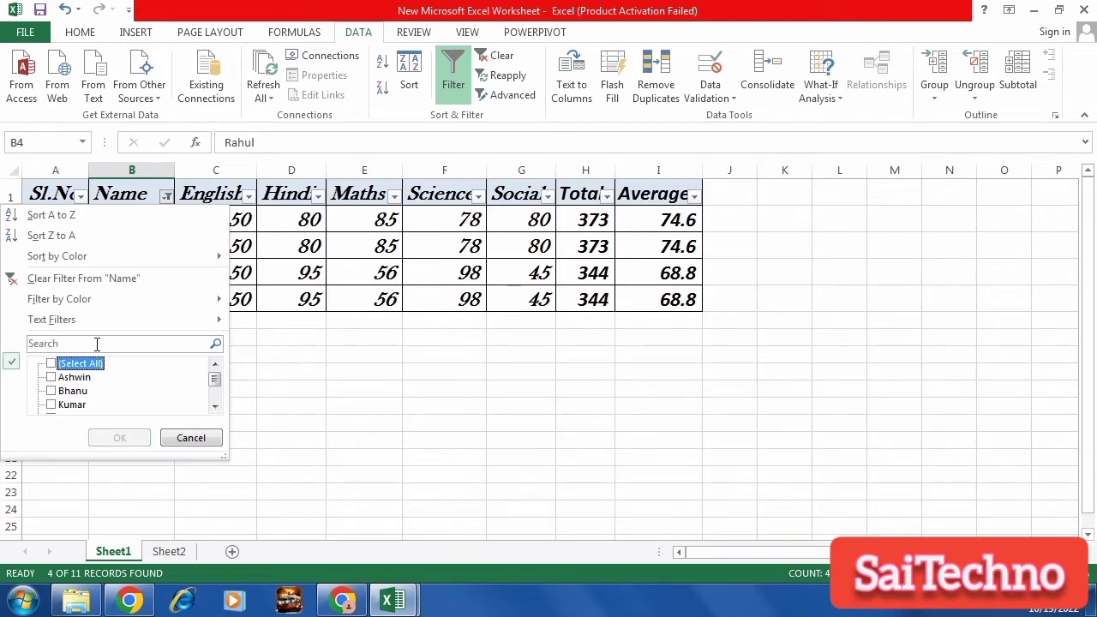
{"action": "key", "text": "Down"}
Search the Name column's filter for the student with Sl.No 11 and show only that student's record
{"action": "left_click", "coordinate": [89, 344]}
{"action": "type", "text": "ash"}
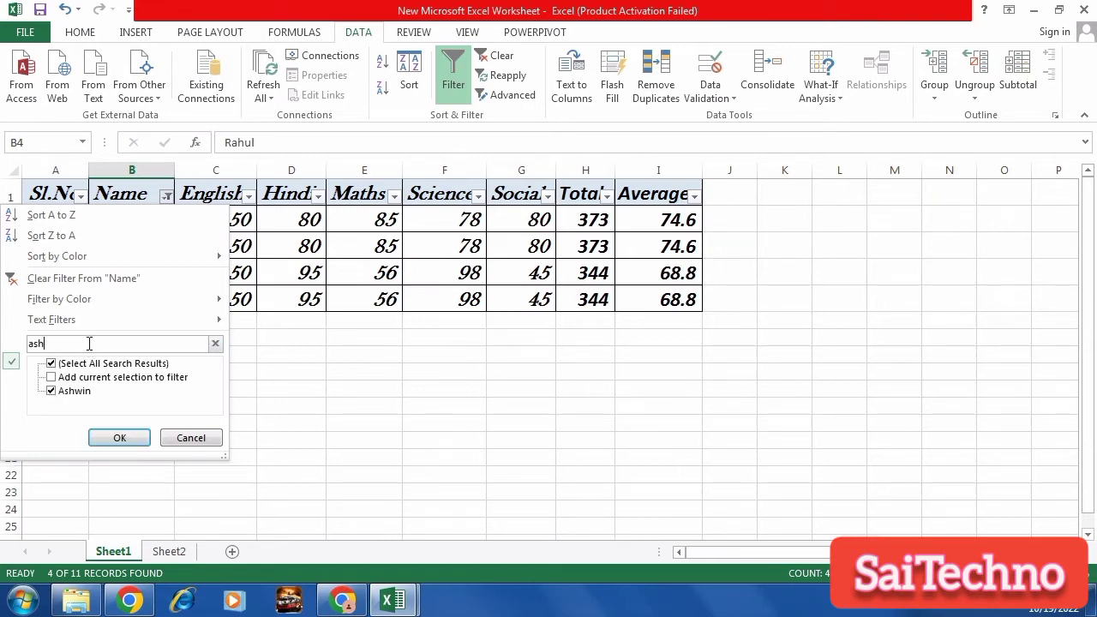
{"action": "type", "text": "win"}
{"action": "left_click", "coordinate": [77, 395]}
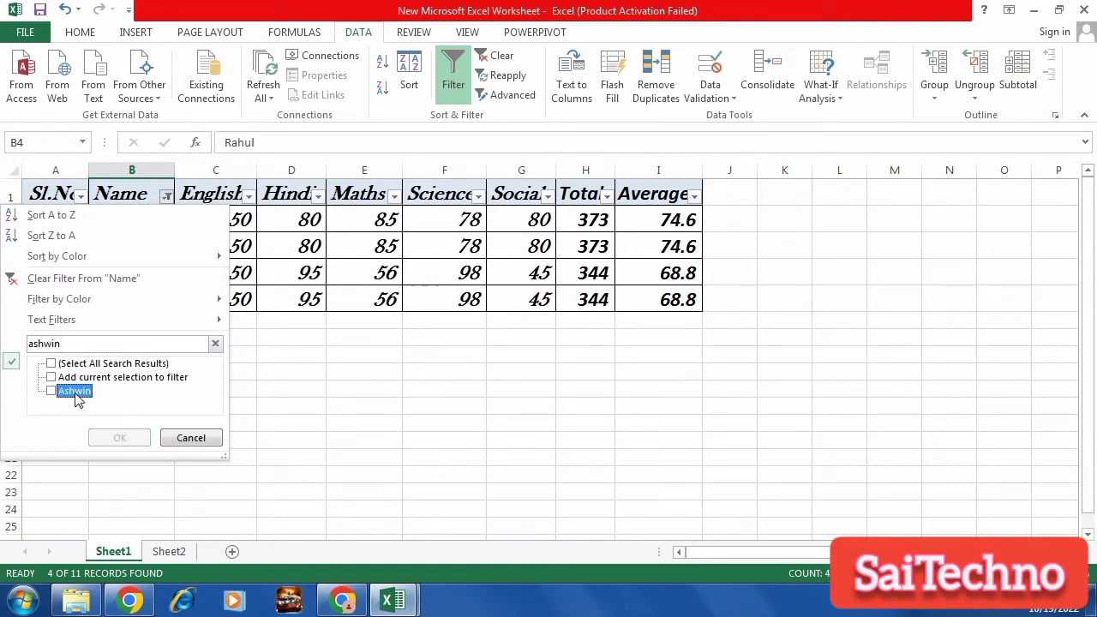
{"action": "left_click", "coordinate": [72, 396]}
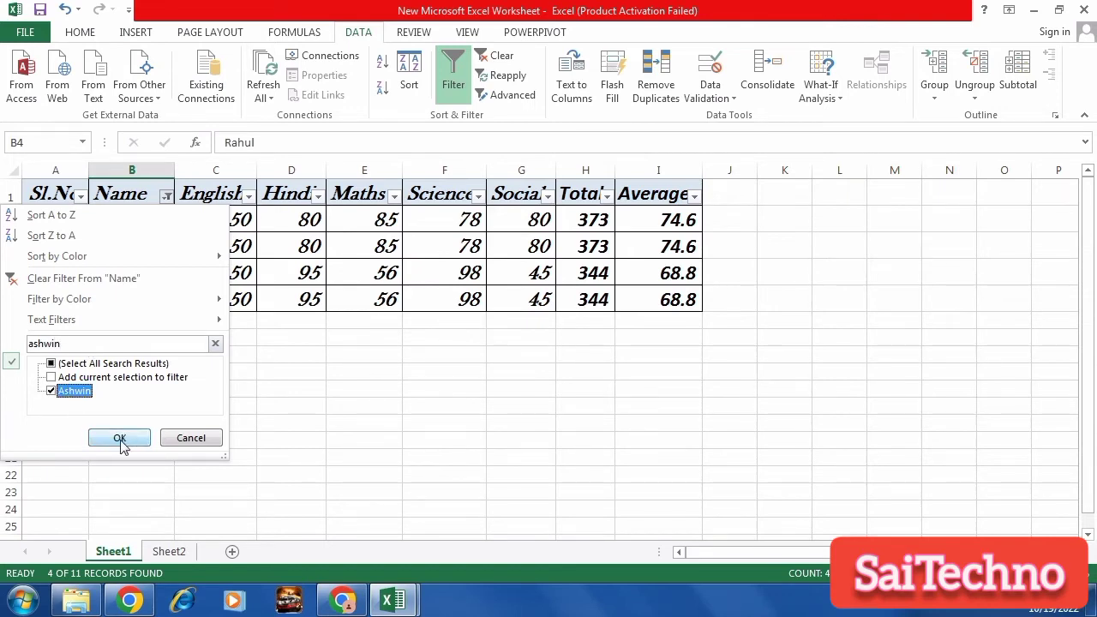
{"action": "left_click", "coordinate": [120, 438]}
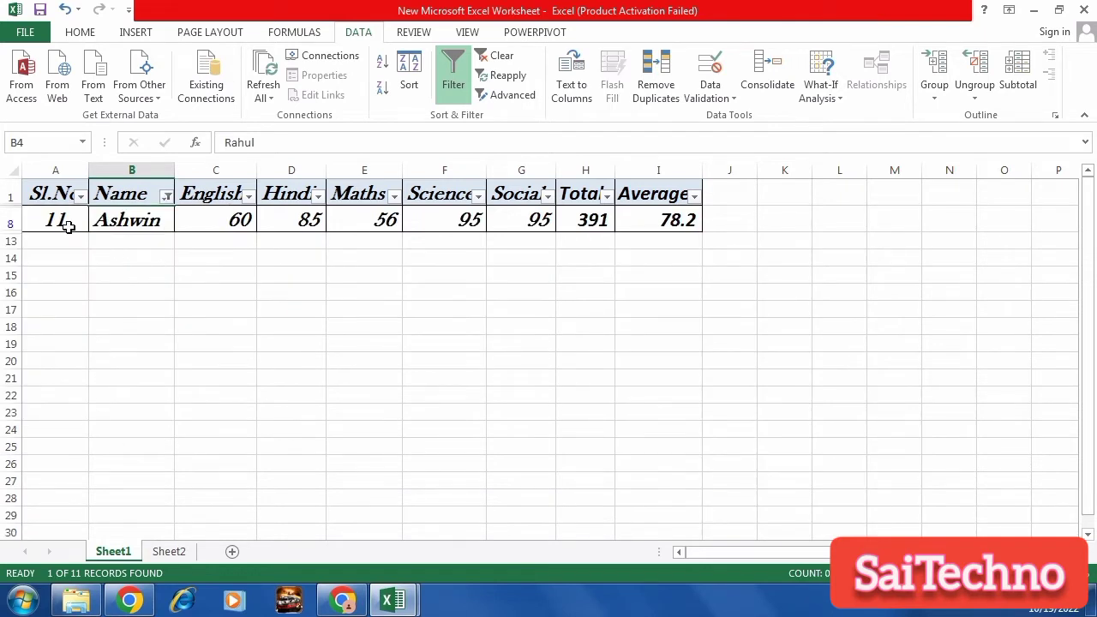
{"action": "left_click_drag", "start_coordinate": [67, 225], "coordinate": [666, 237]}
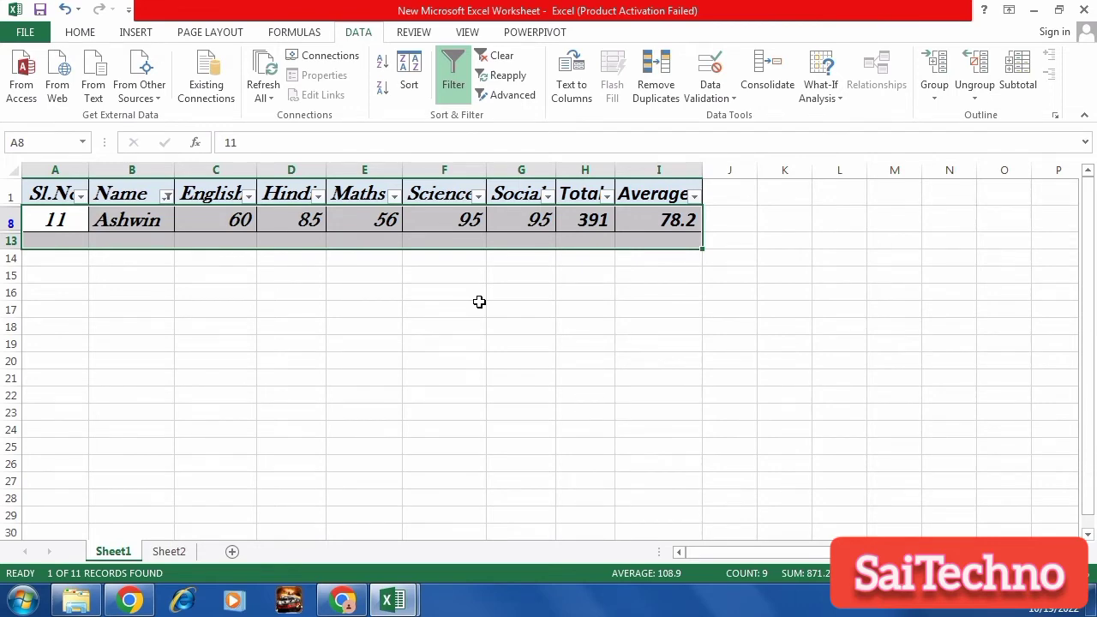
Undo the Name filter and the header row's filtering so that the full marks table is restored
{"action": "key", "text": "ctrl+z"}
{"action": "key", "text": "ctrl+z"}
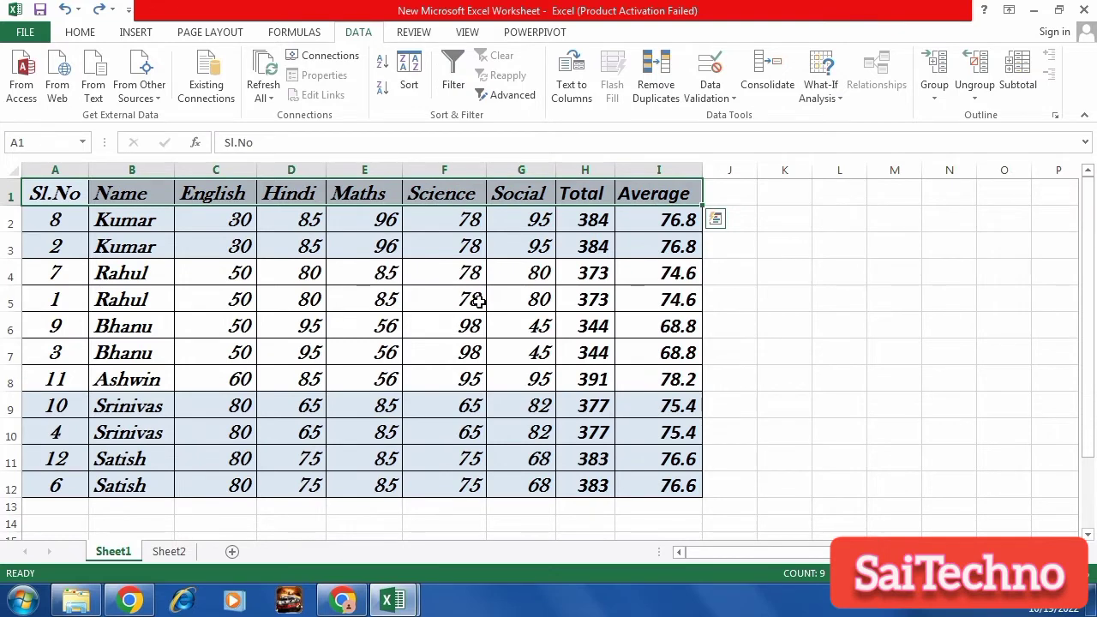
{"action": "key", "text": "ctrl+q"}
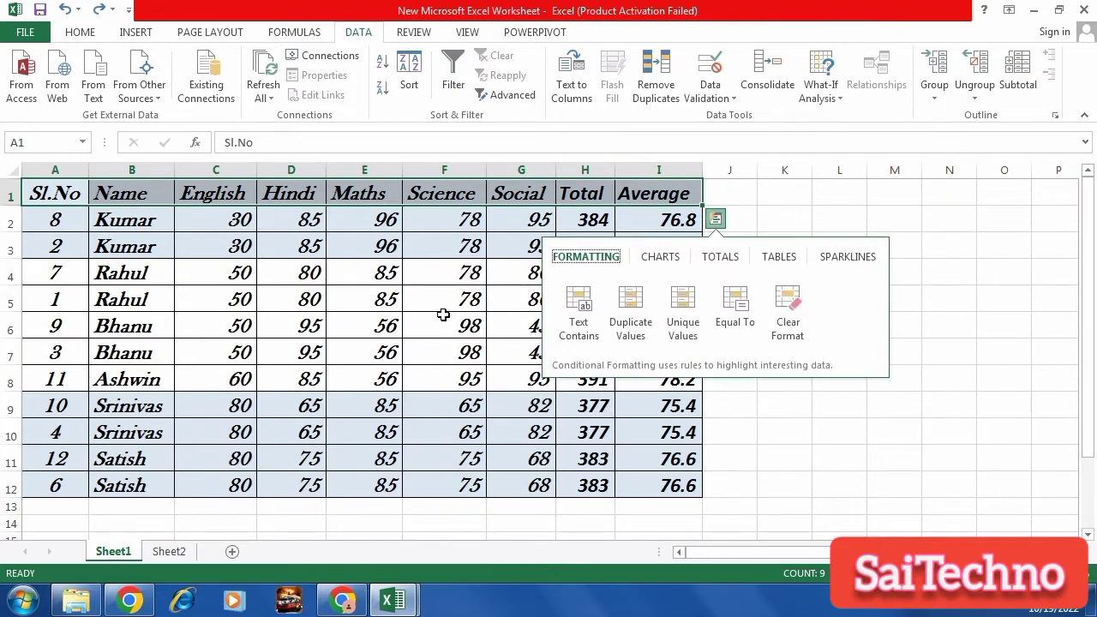
{"action": "key", "text": "Escape"}
Turn on filtering for header row A1:I1 and review the Science column's filter options, keeping all values selected
{"action": "left_click", "coordinate": [64, 195]}
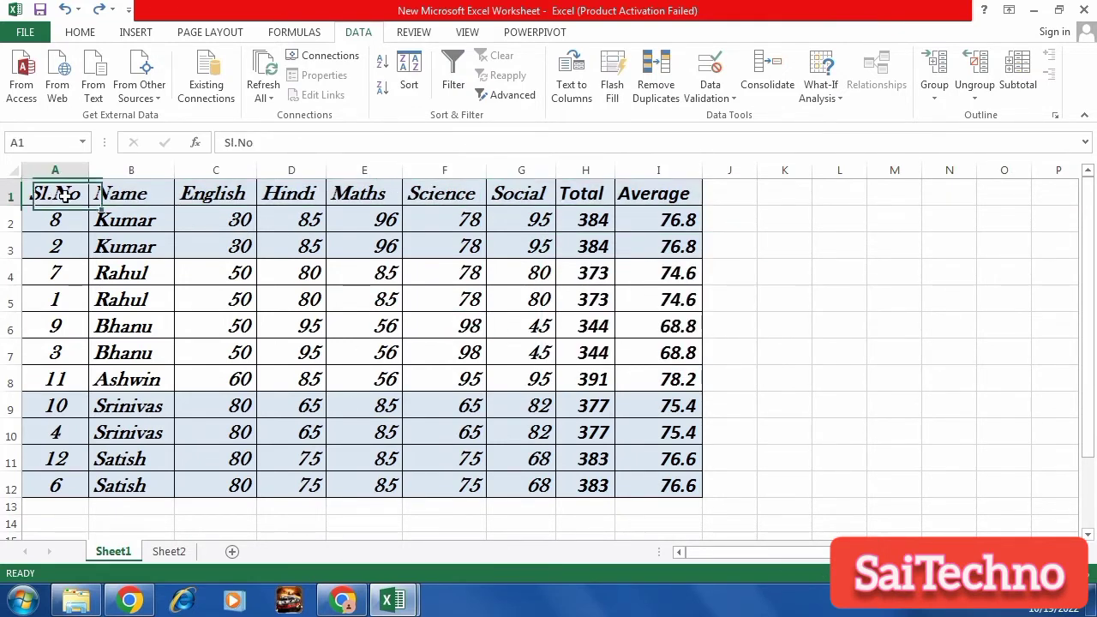
{"action": "left_click_drag", "start_coordinate": [64, 196], "coordinate": [666, 194]}
{"action": "left_click", "coordinate": [453, 86]}
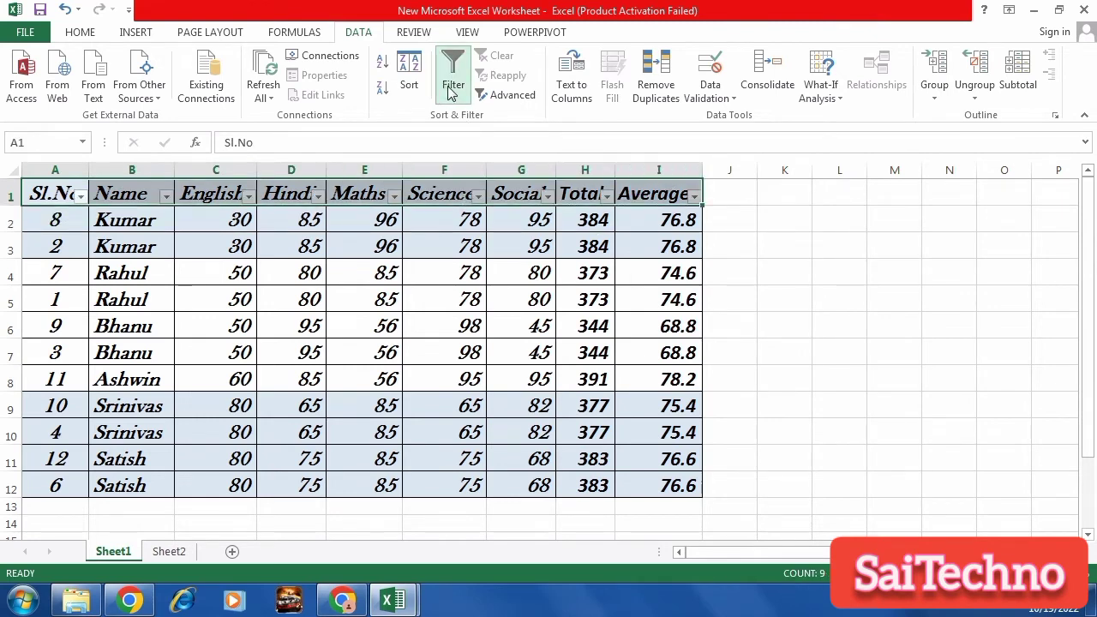
{"action": "left_click", "coordinate": [450, 219]}
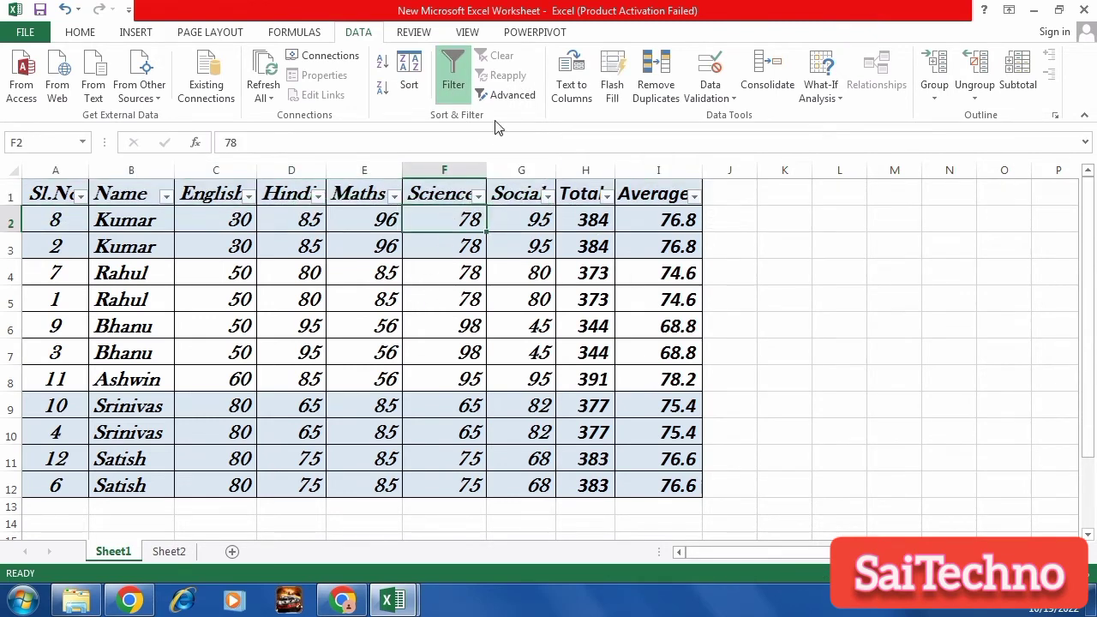
{"action": "left_click", "coordinate": [477, 197]}
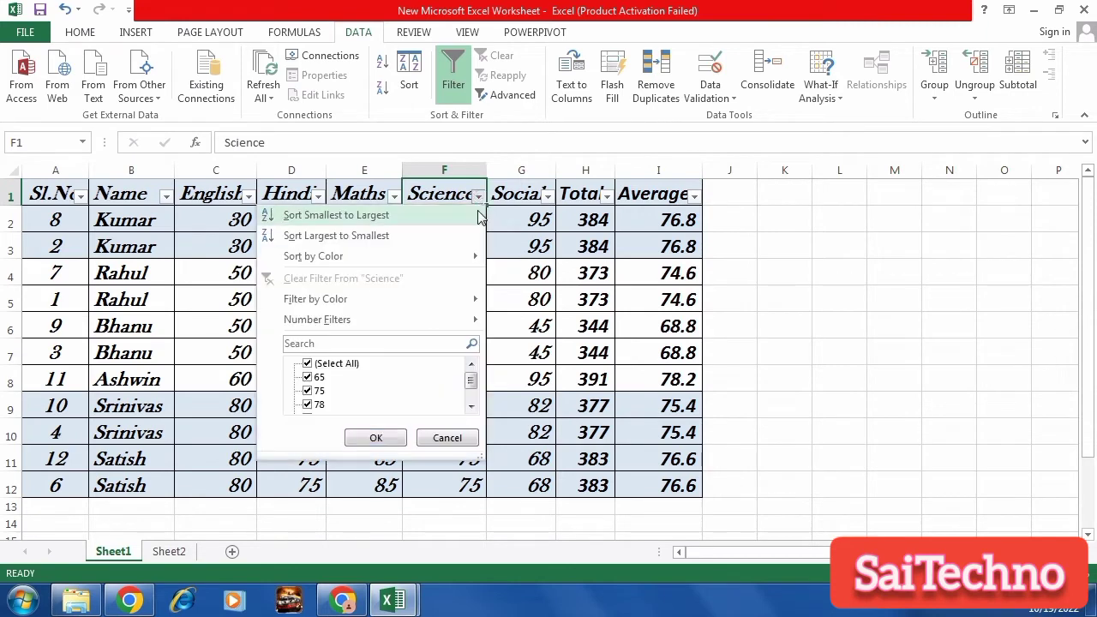
{"action": "mouse_move", "coordinate": [459, 305]}
{"action": "left_click", "coordinate": [375, 438]}
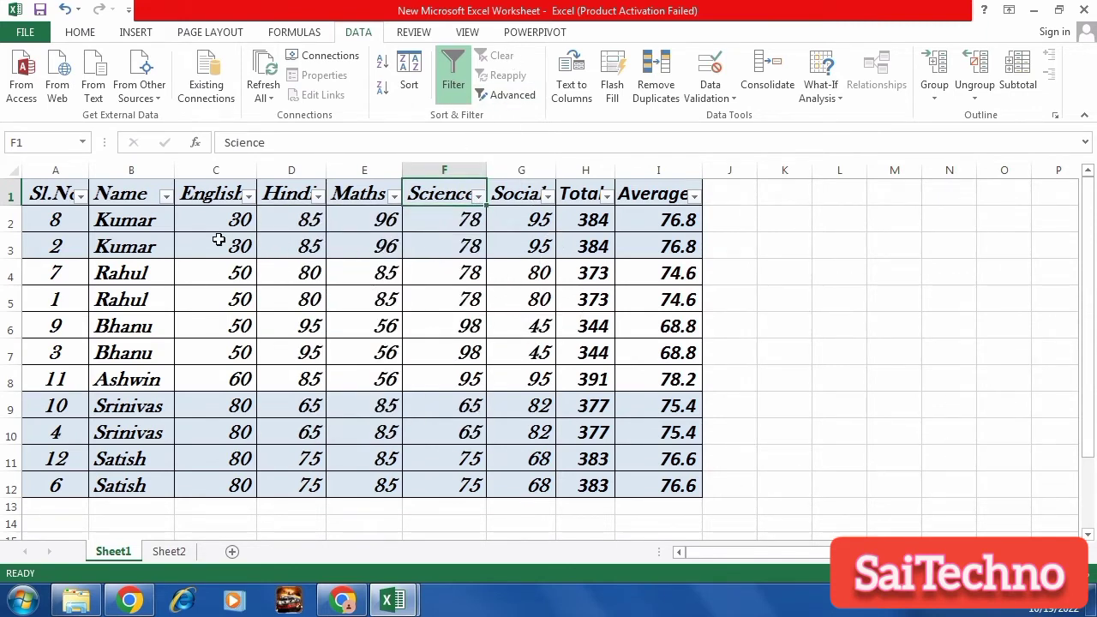
Select the whole marks table, toggle its filter off and on, and leave filtering turned off
{"action": "key", "text": "ctrl+a"}
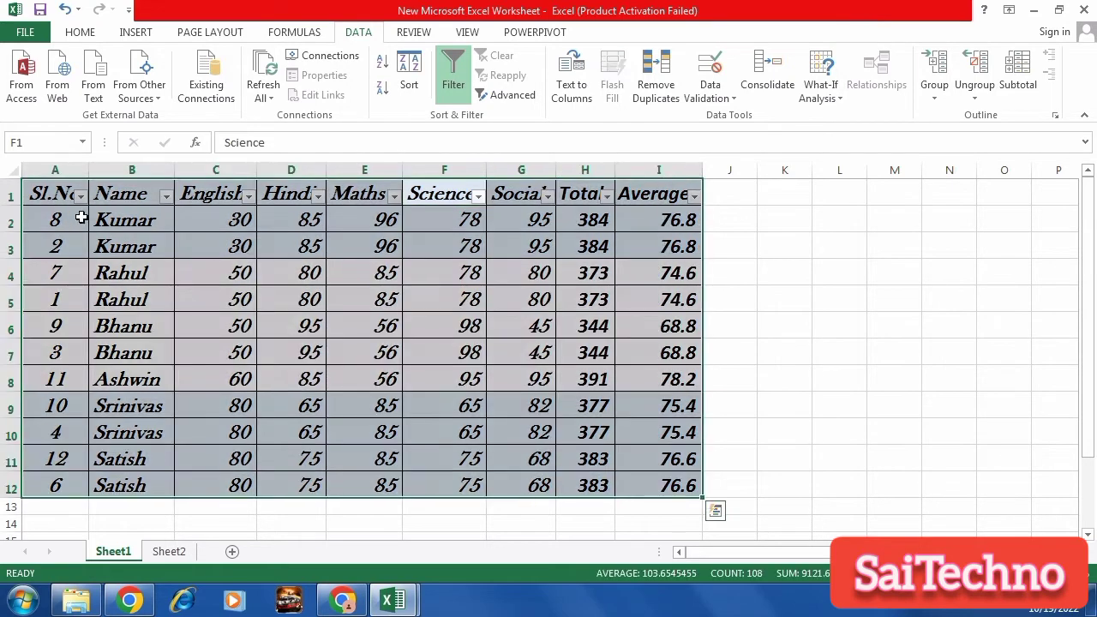
{"action": "left_click", "coordinate": [455, 86]}
{"action": "left_click", "coordinate": [456, 85]}
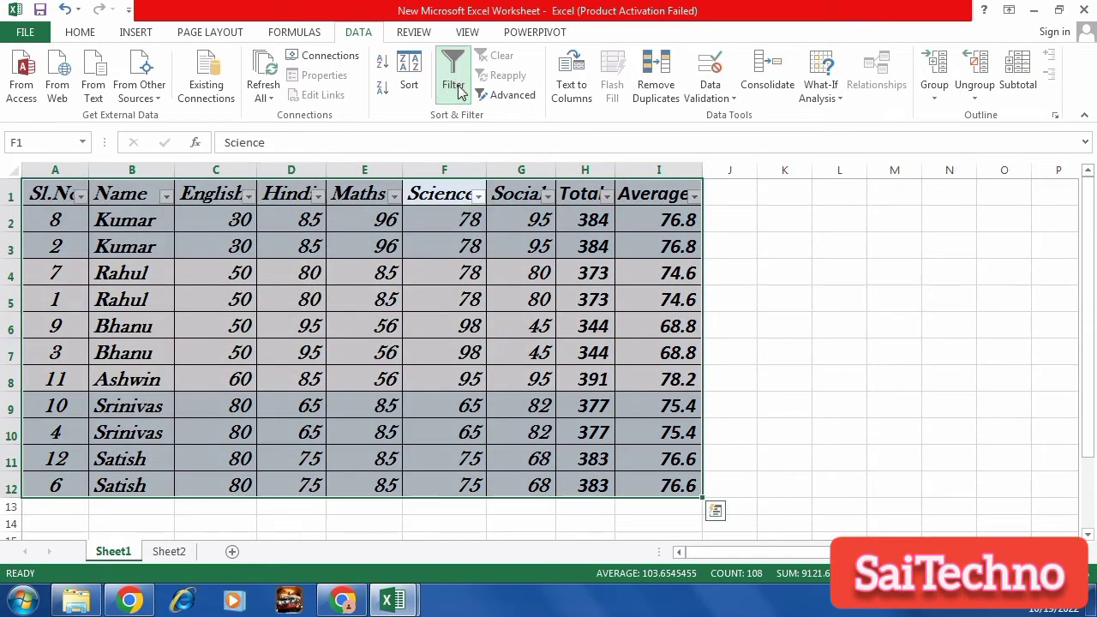
{"action": "left_click", "coordinate": [456, 86]}
{"action": "left_click", "coordinate": [456, 86]}
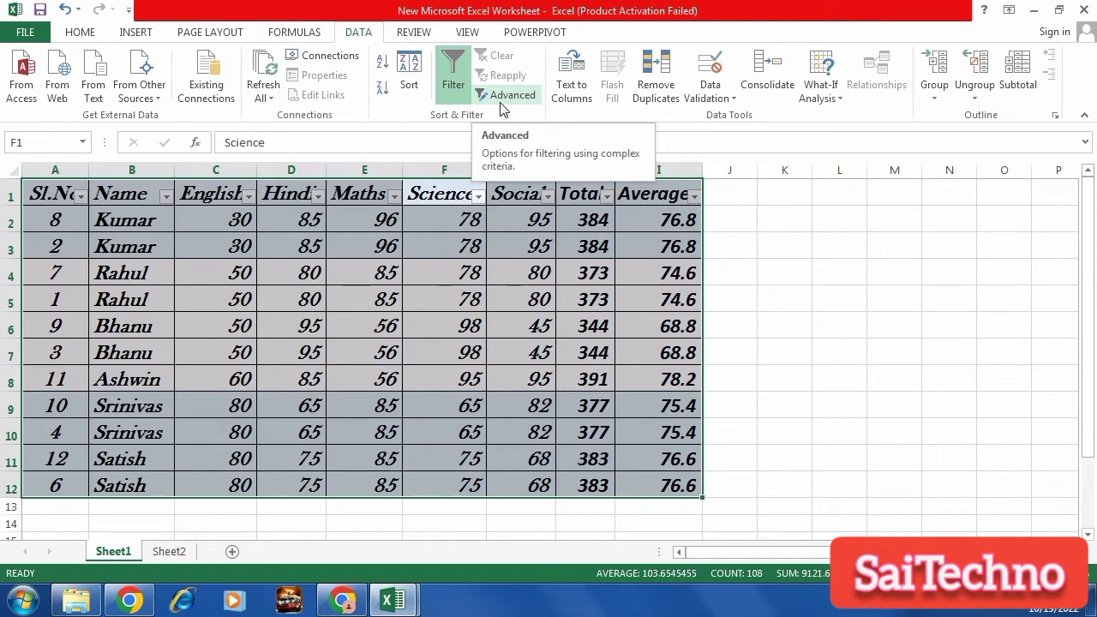
{"action": "left_click", "coordinate": [443, 345]}
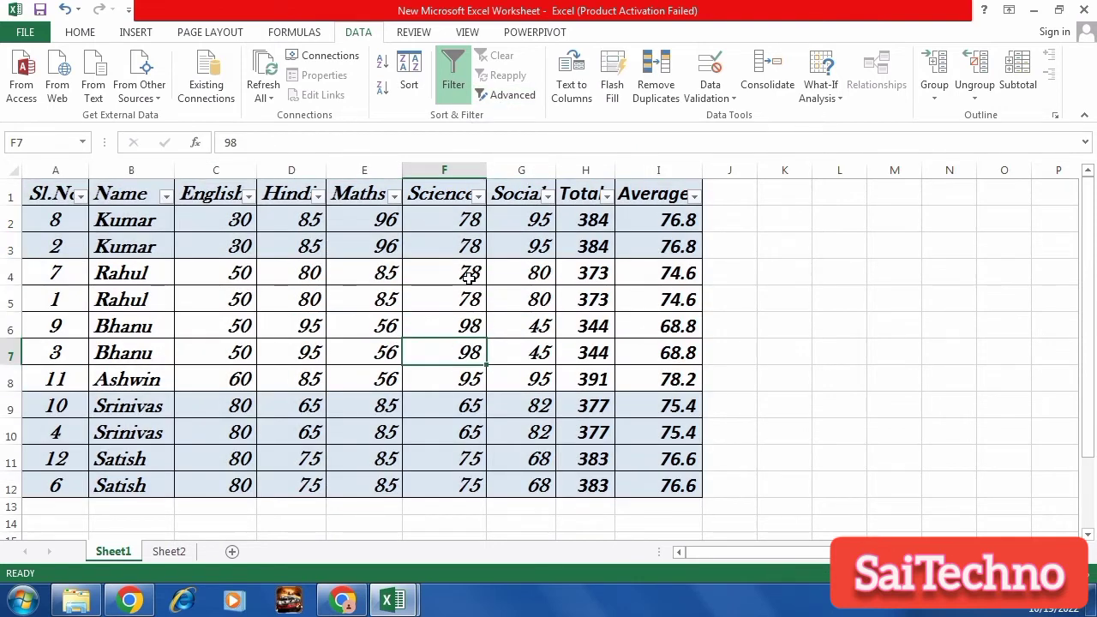
{"action": "key", "text": "ctrl+shift+l"}
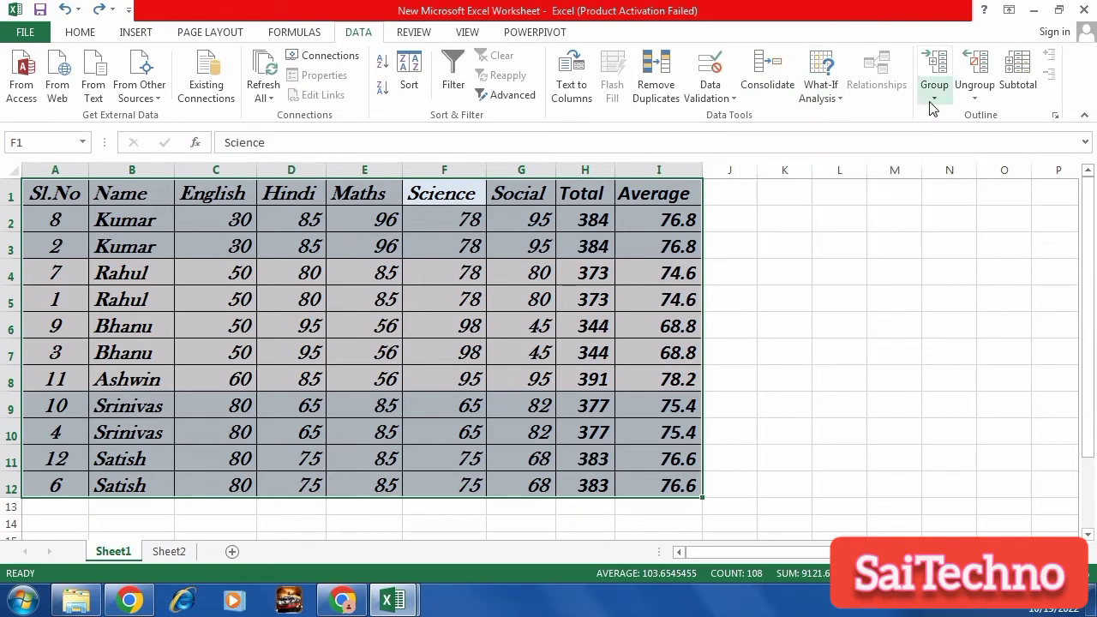
{"action": "left_click", "coordinate": [734, 295]}
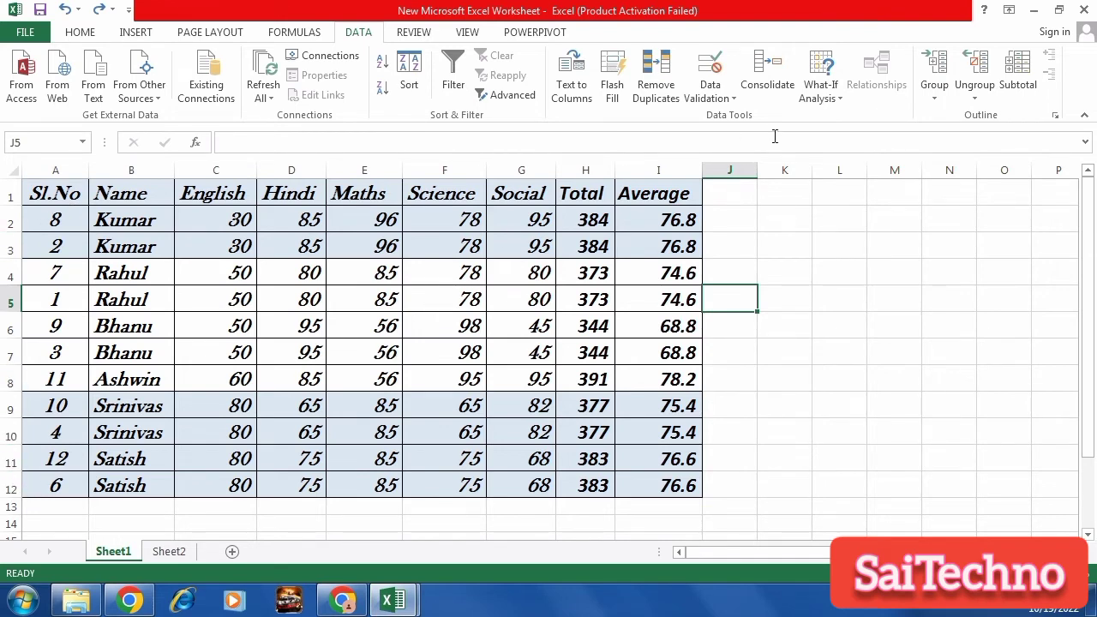
{"action": "left_click", "coordinate": [935, 104]}
{"action": "left_click", "coordinate": [953, 120]}
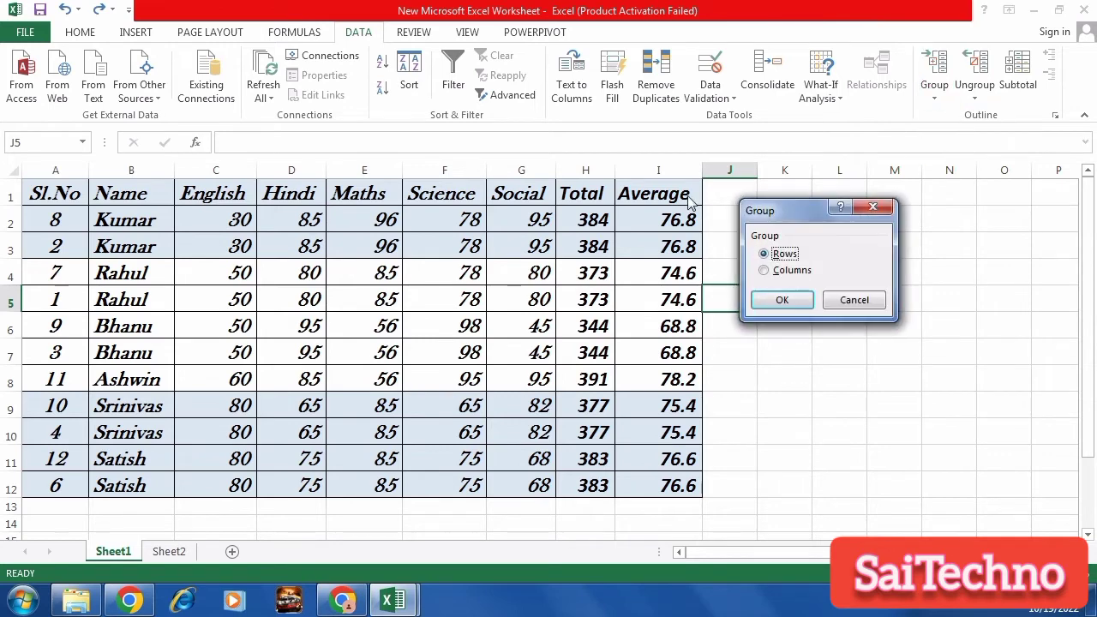
{"action": "left_click", "coordinate": [871, 210]}
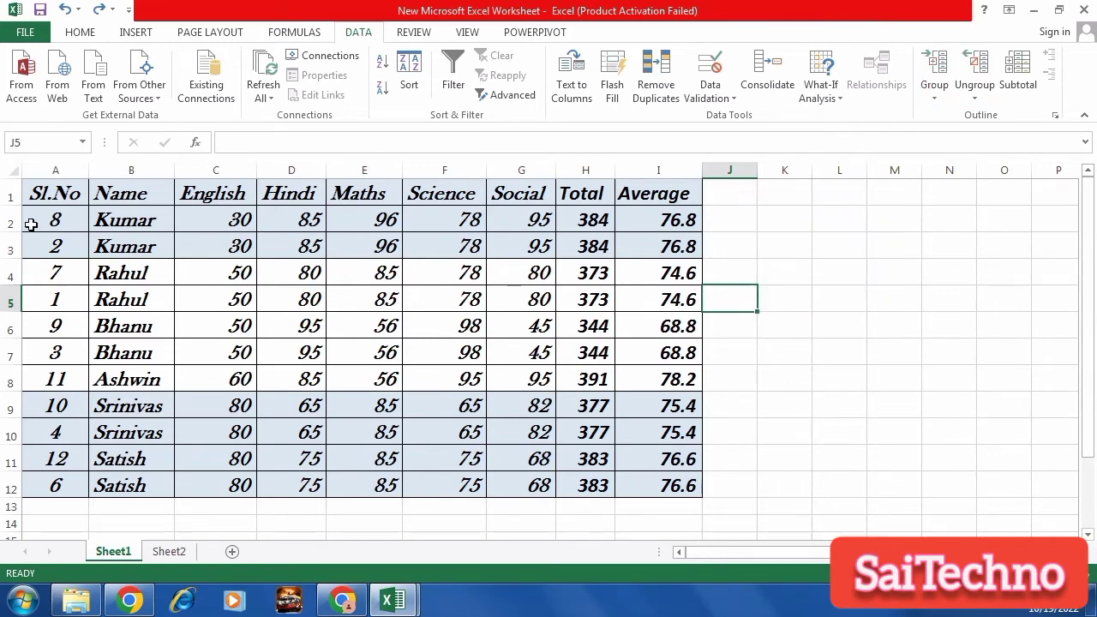
Group rows 2 to 6 of the marks table by rows, collapse the group and expand it again
{"action": "left_click_drag", "start_coordinate": [34, 220], "coordinate": [122, 323]}
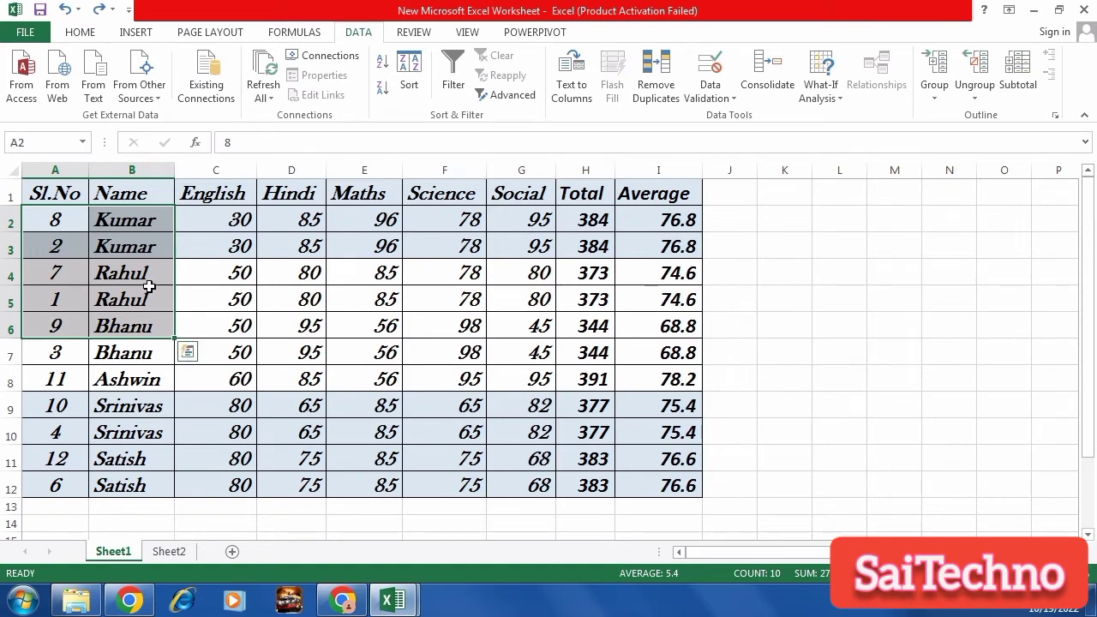
{"action": "left_click", "coordinate": [55, 218]}
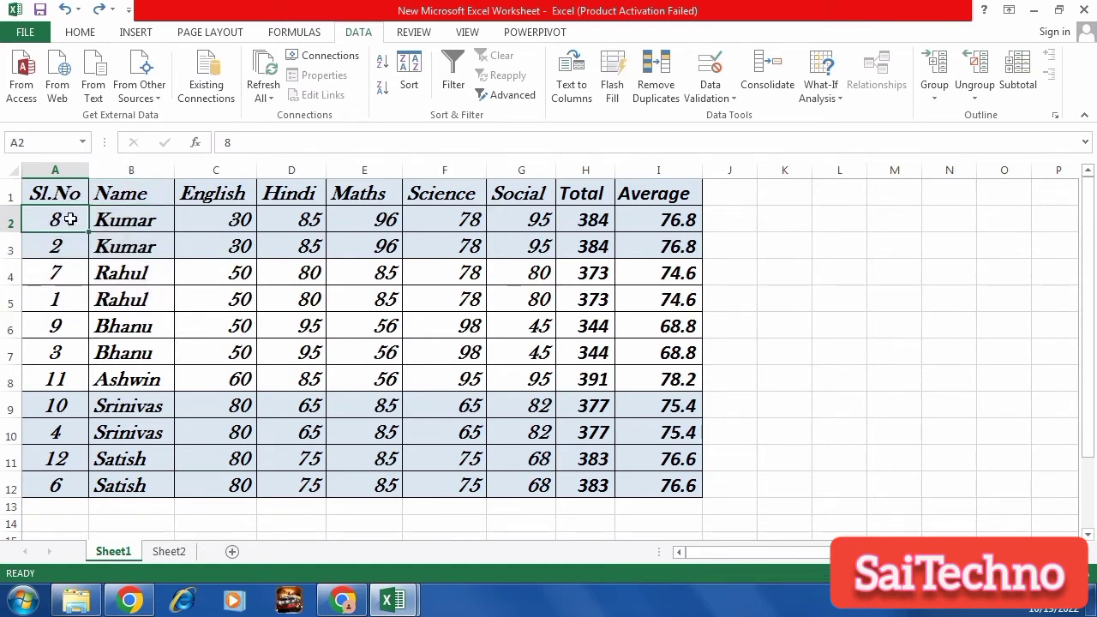
{"action": "left_click_drag", "start_coordinate": [71, 220], "coordinate": [78, 319]}
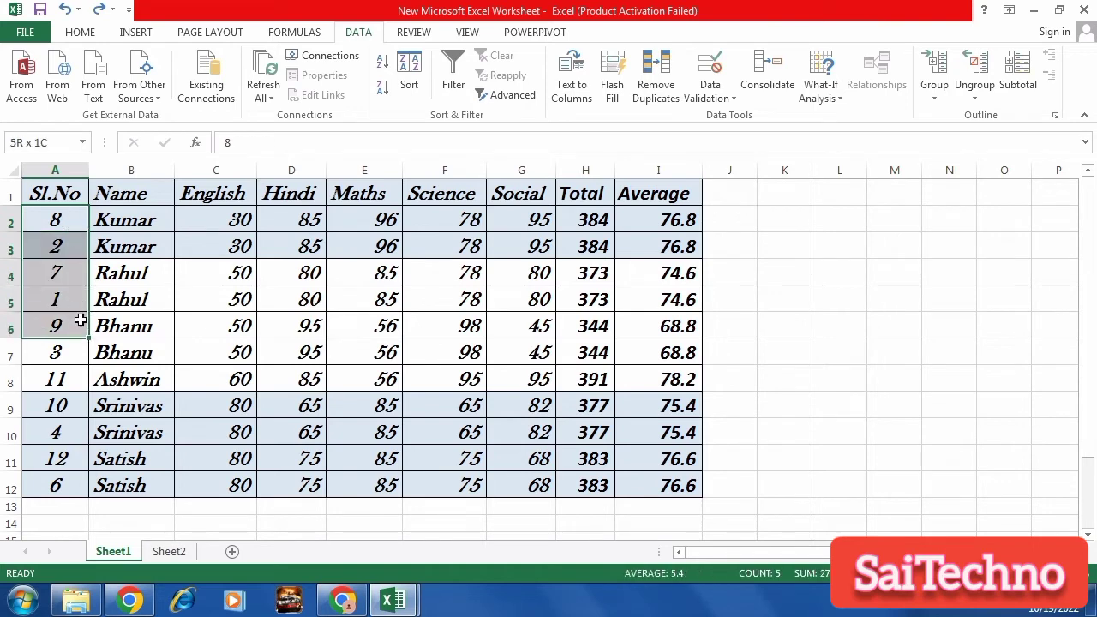
{"action": "left_click", "coordinate": [934, 67]}
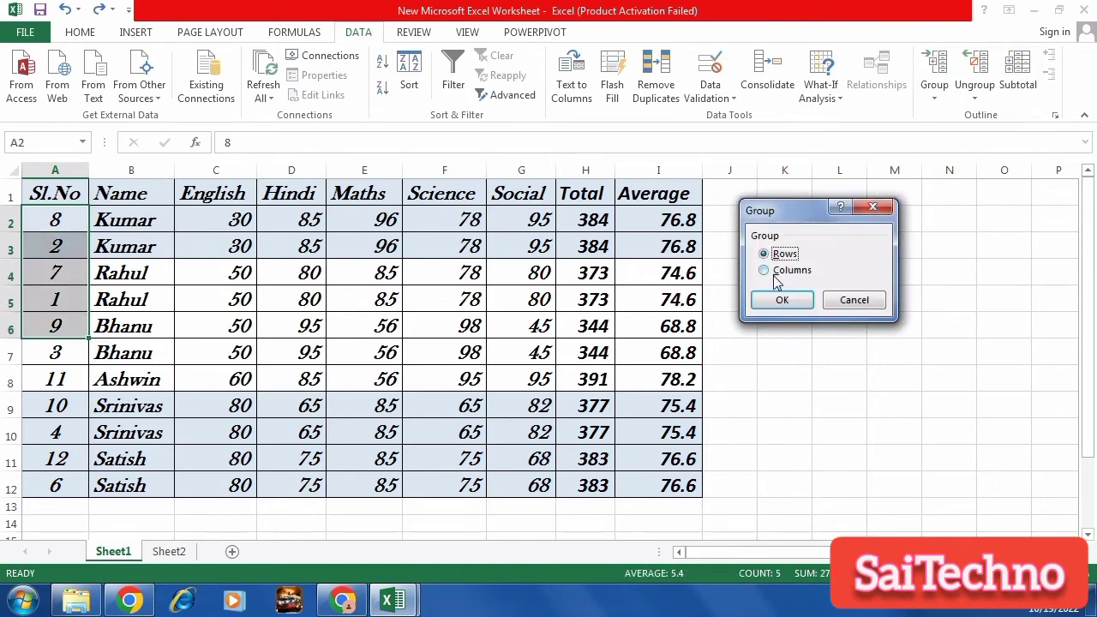
{"action": "left_click", "coordinate": [780, 301]}
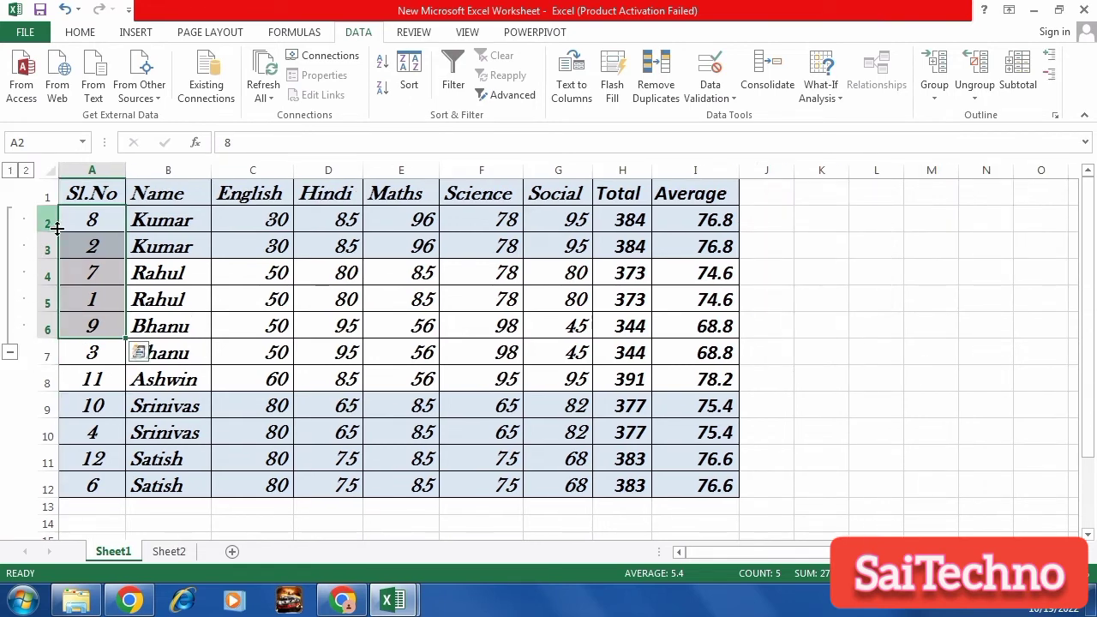
{"action": "left_click", "coordinate": [10, 352]}
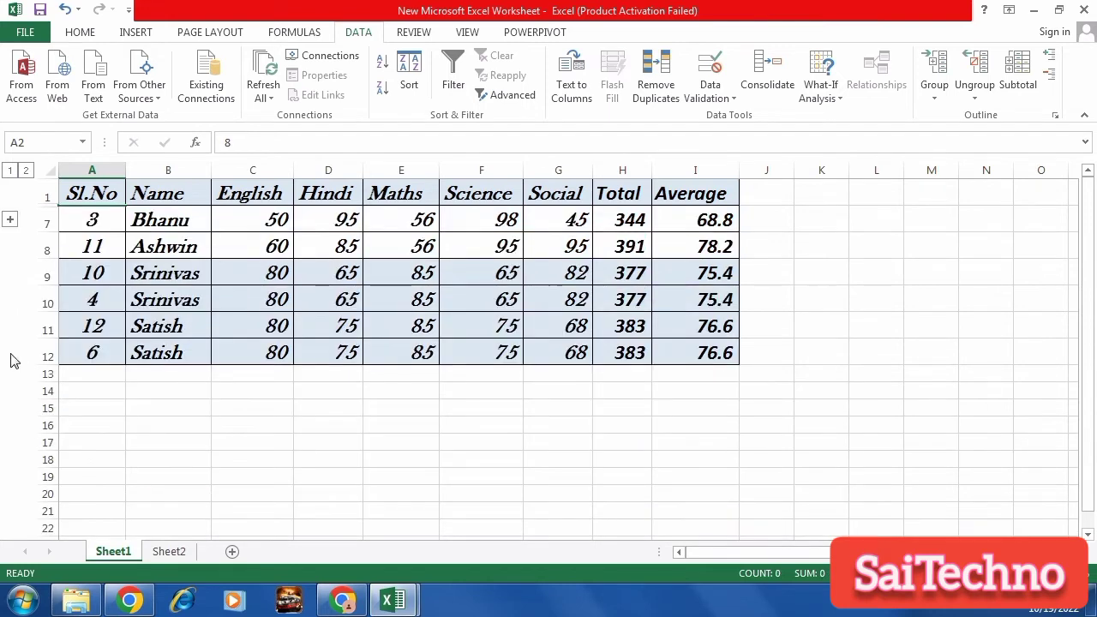
{"action": "left_click", "coordinate": [10, 221]}
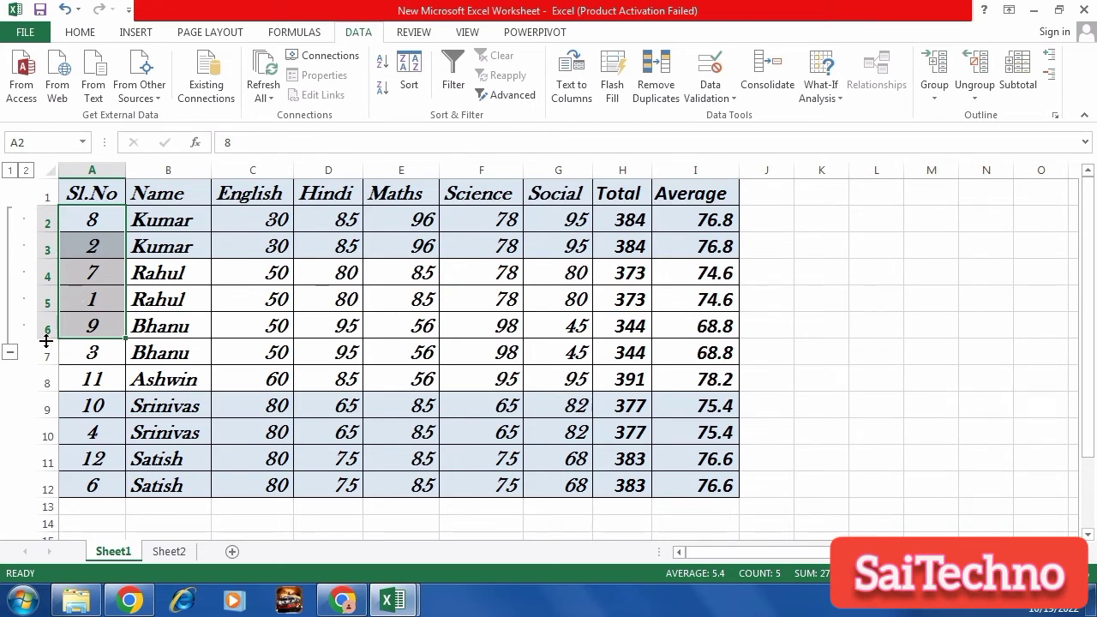
Ungroup rows 2 to 6 of the marks table
{"action": "left_click", "coordinate": [977, 98]}
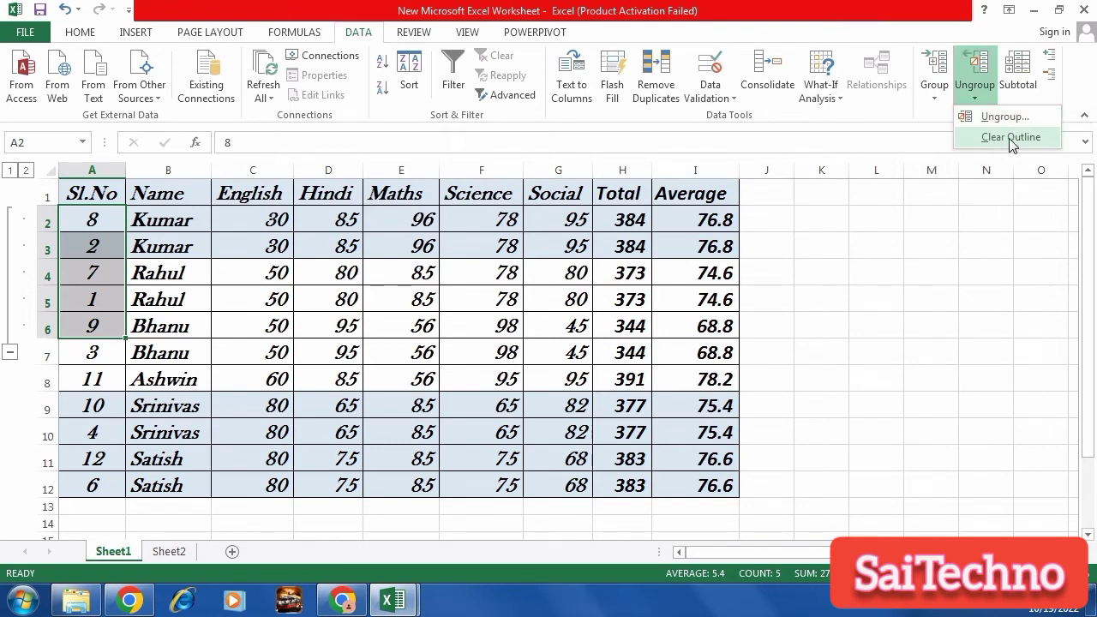
{"action": "left_click", "coordinate": [1001, 117]}
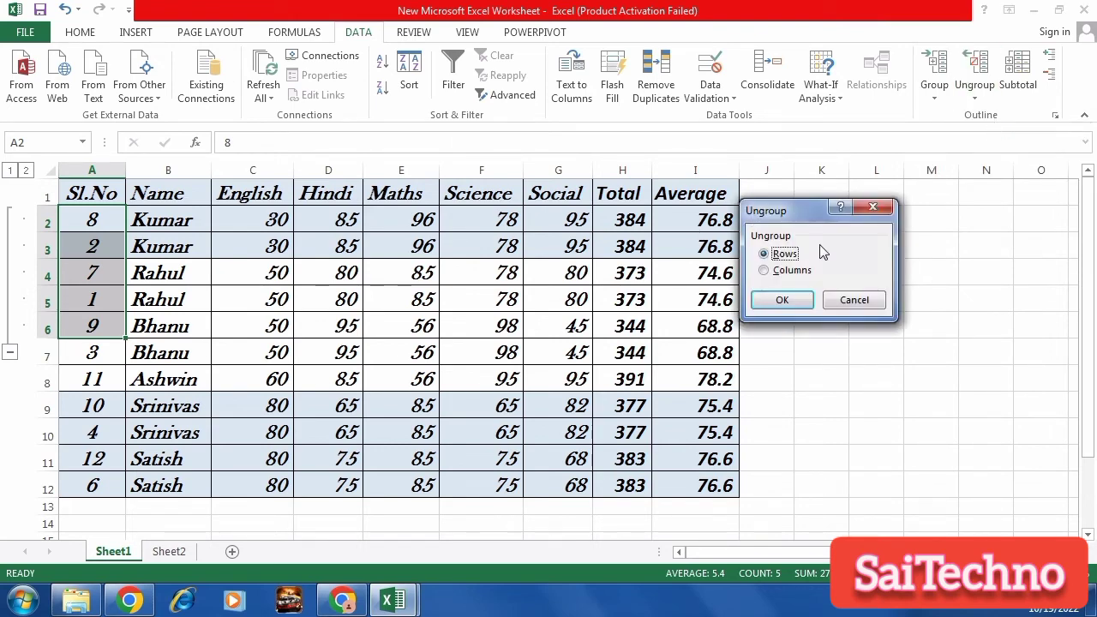
{"action": "left_click", "coordinate": [784, 302]}
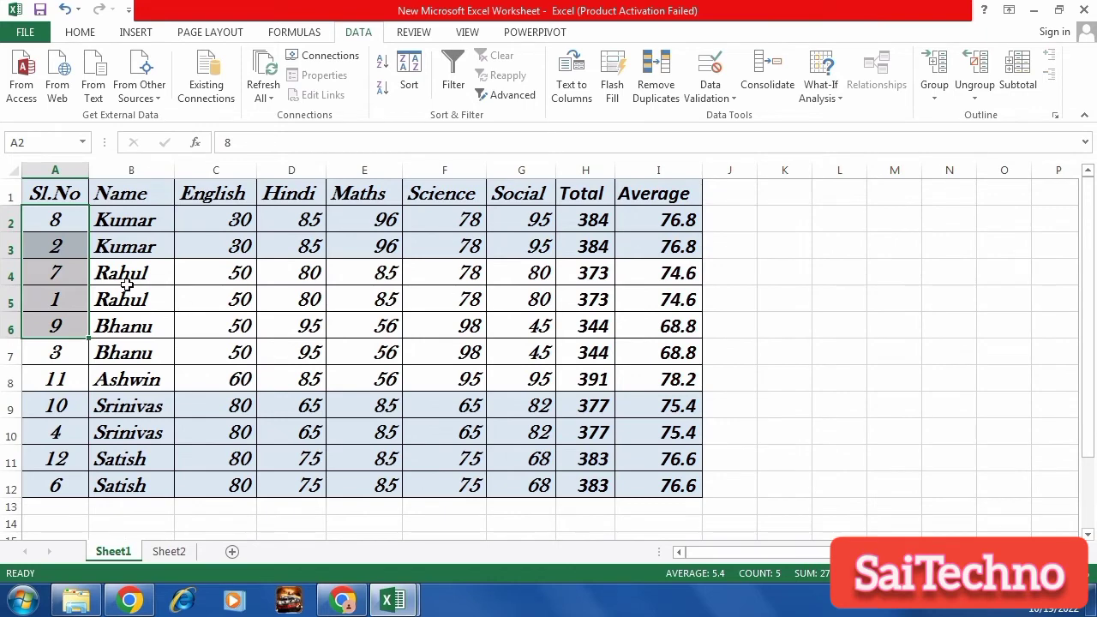
{"action": "left_click", "coordinate": [521, 352]}
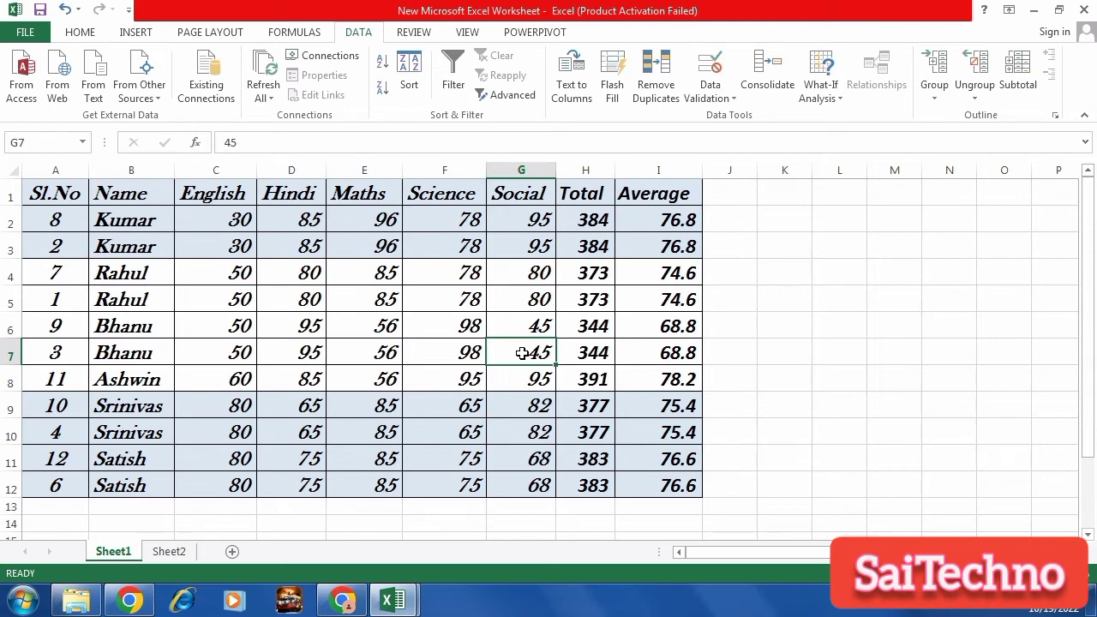
Add Sum subtotals to the marks table at each change in Sl.No, for the English column only
{"action": "left_click", "coordinate": [1018, 83]}
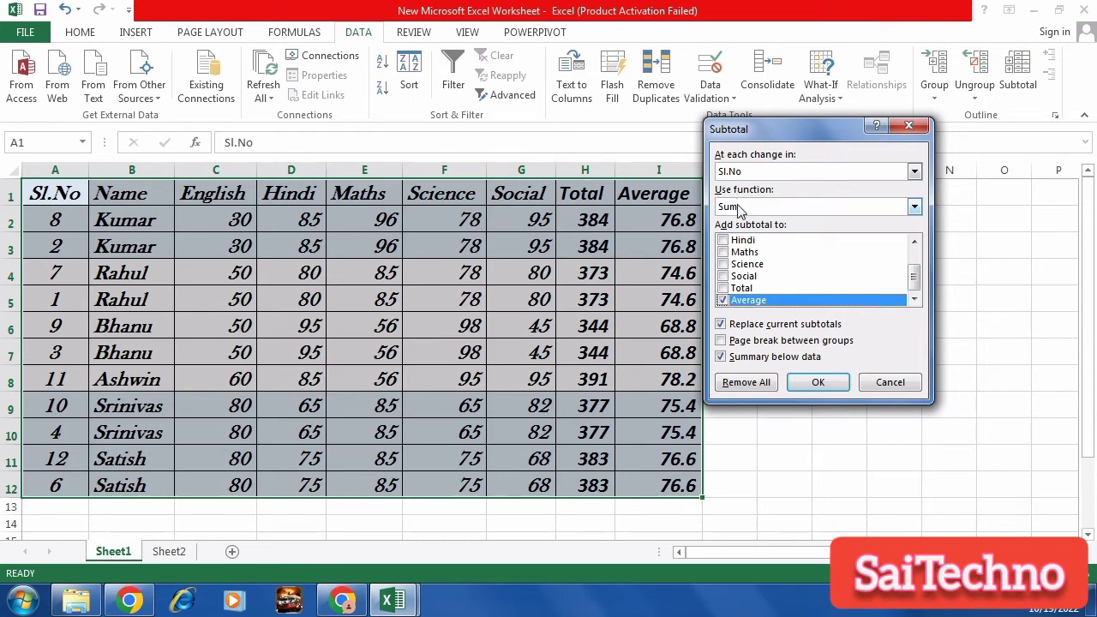
{"action": "left_click", "coordinate": [725, 241]}
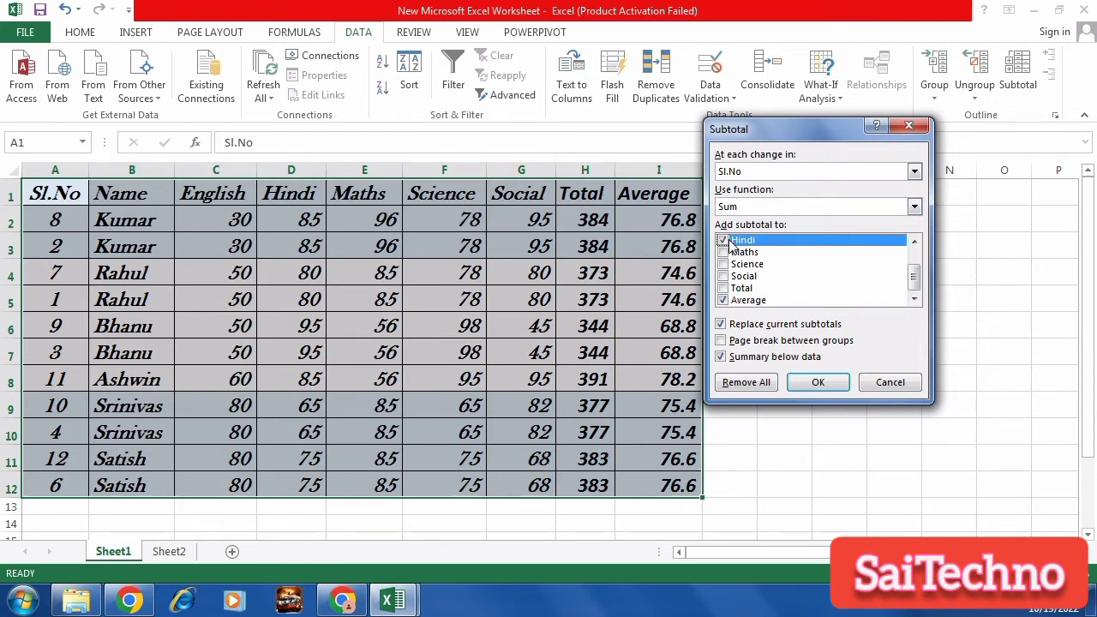
{"action": "left_click", "coordinate": [735, 300]}
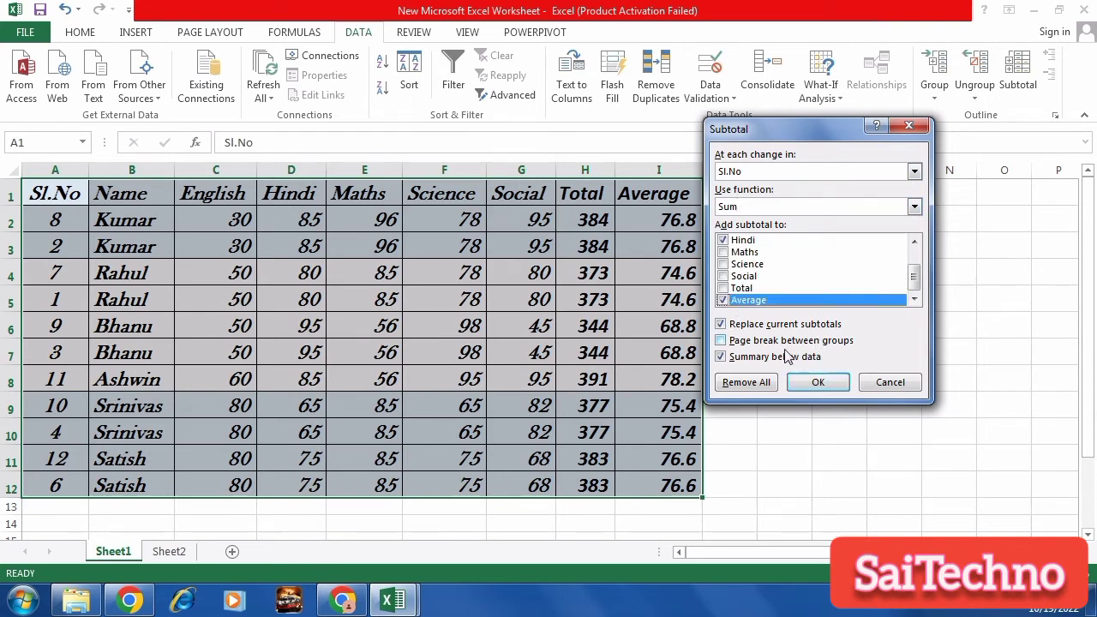
{"action": "left_click", "coordinate": [724, 300]}
{"action": "left_click_drag", "start_coordinate": [913, 277], "coordinate": [913, 243]}
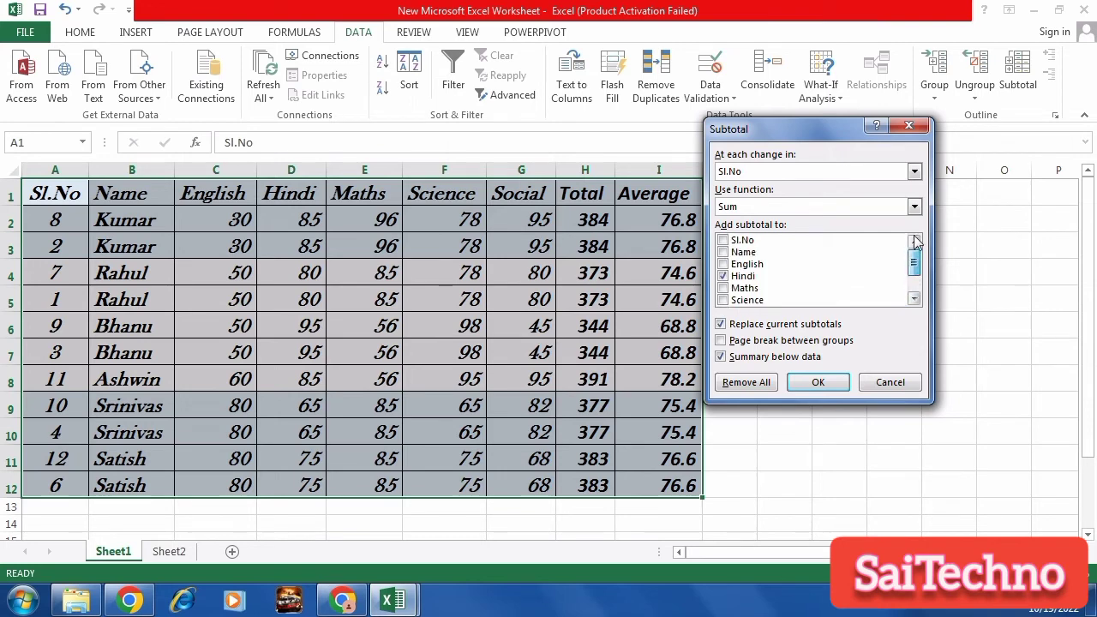
{"action": "left_click", "coordinate": [724, 264]}
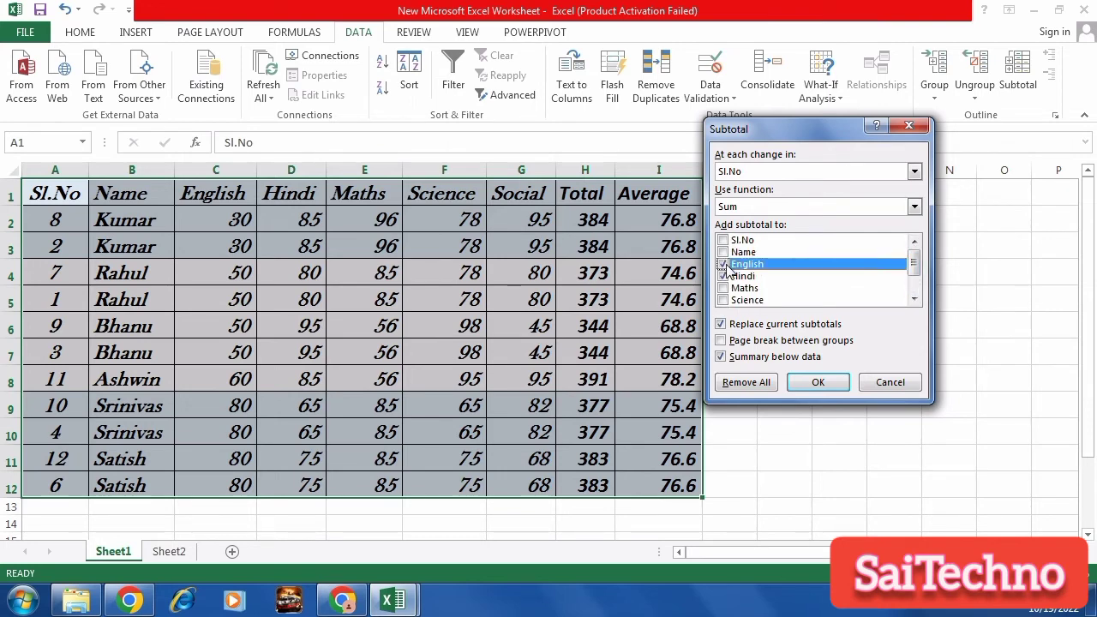
{"action": "left_click", "coordinate": [724, 276]}
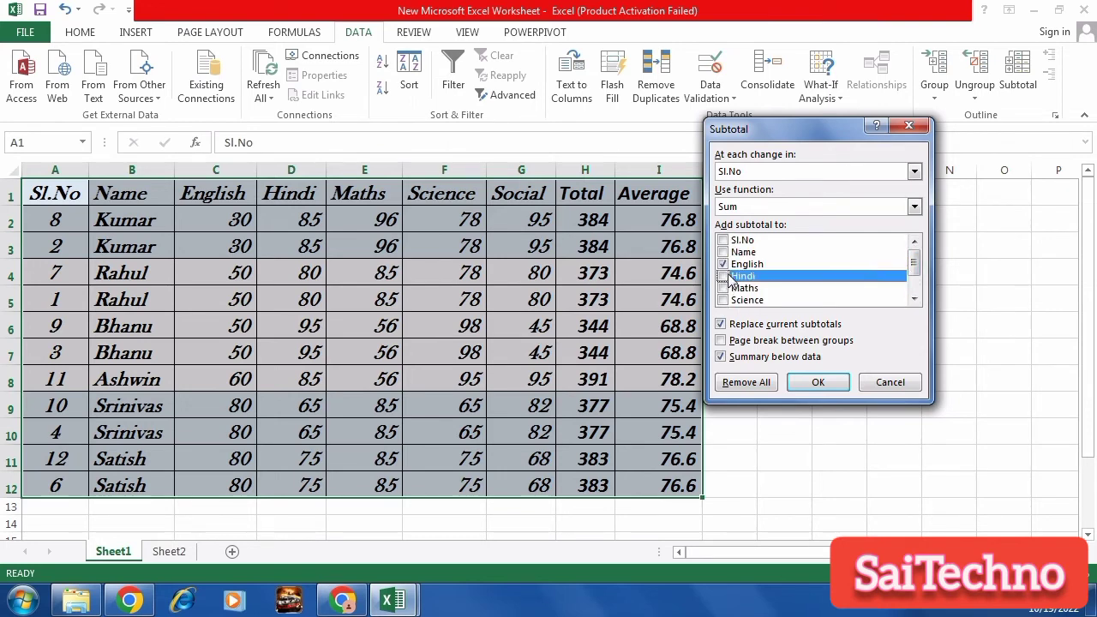
{"action": "left_click", "coordinate": [818, 382]}
Widen the Sl.No column to fit the subtotal labels, undo that widening, and widen the column again by a smaller amount
{"action": "scroll", "coordinate": [99, 343], "scroll_direction": "down", "scroll_amount": 5}
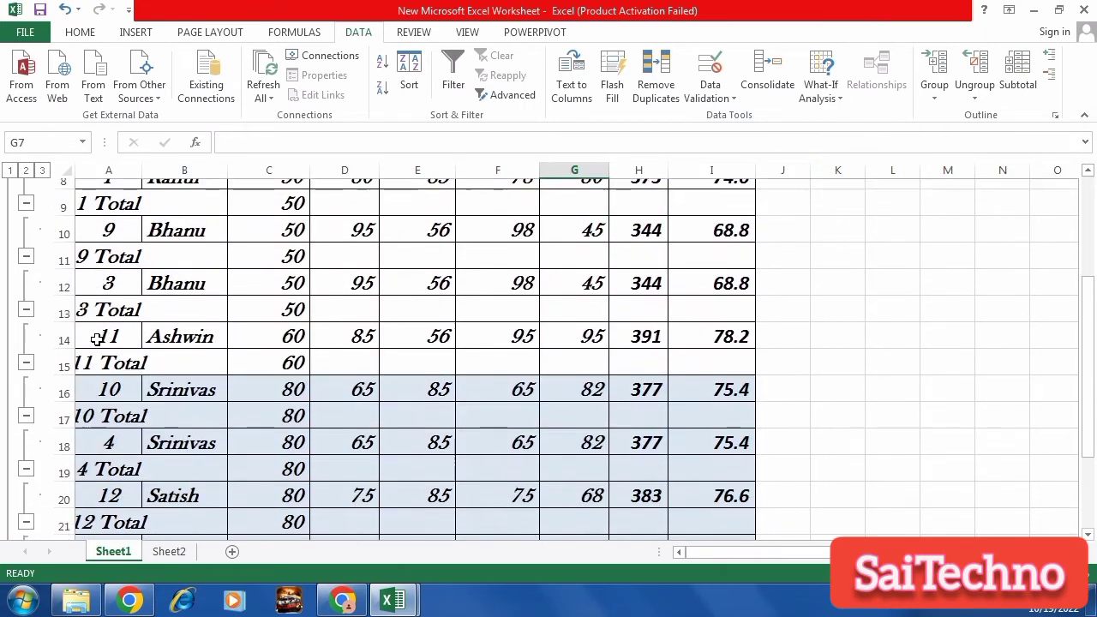
{"action": "scroll", "coordinate": [98, 343], "scroll_direction": "up", "scroll_amount": 5}
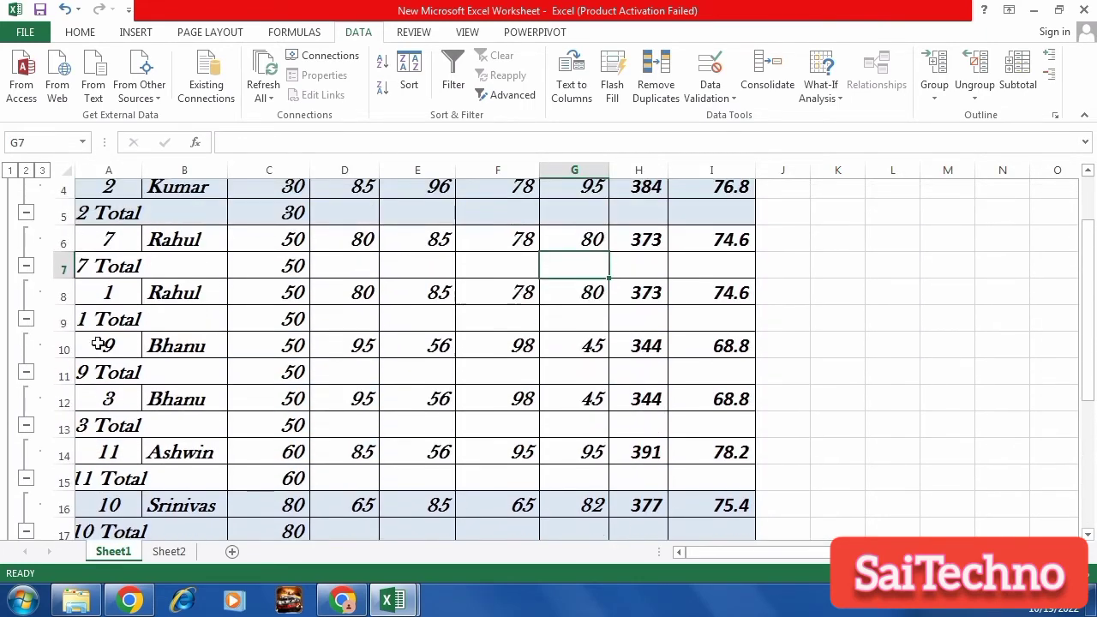
{"action": "scroll", "coordinate": [98, 343], "scroll_direction": "down", "scroll_amount": 2}
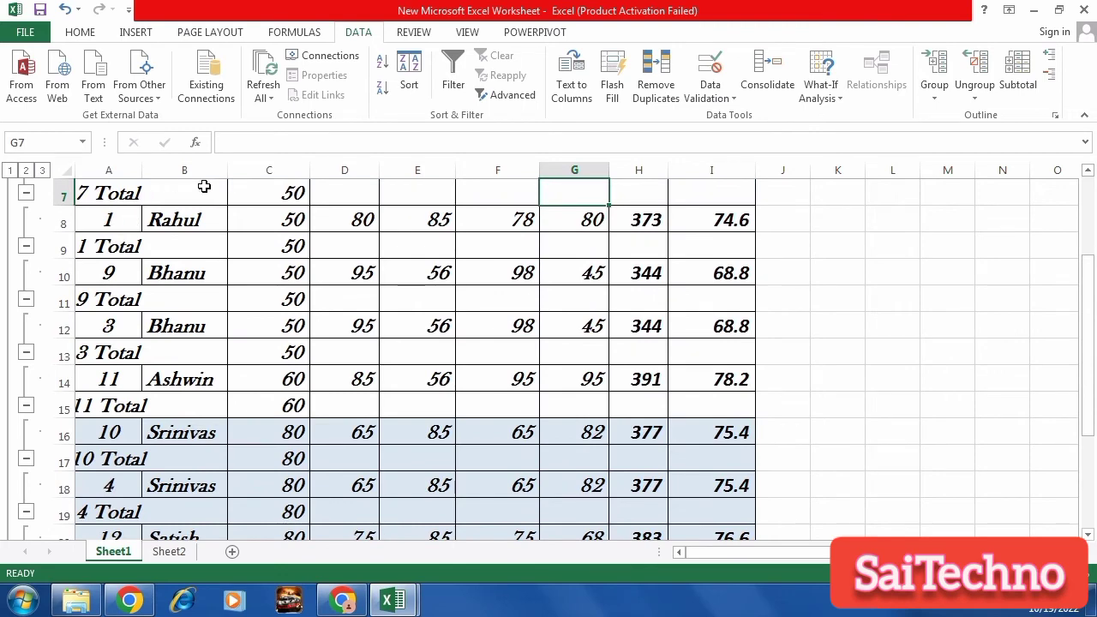
{"action": "left_click_drag", "start_coordinate": [141, 172], "coordinate": [243, 176]}
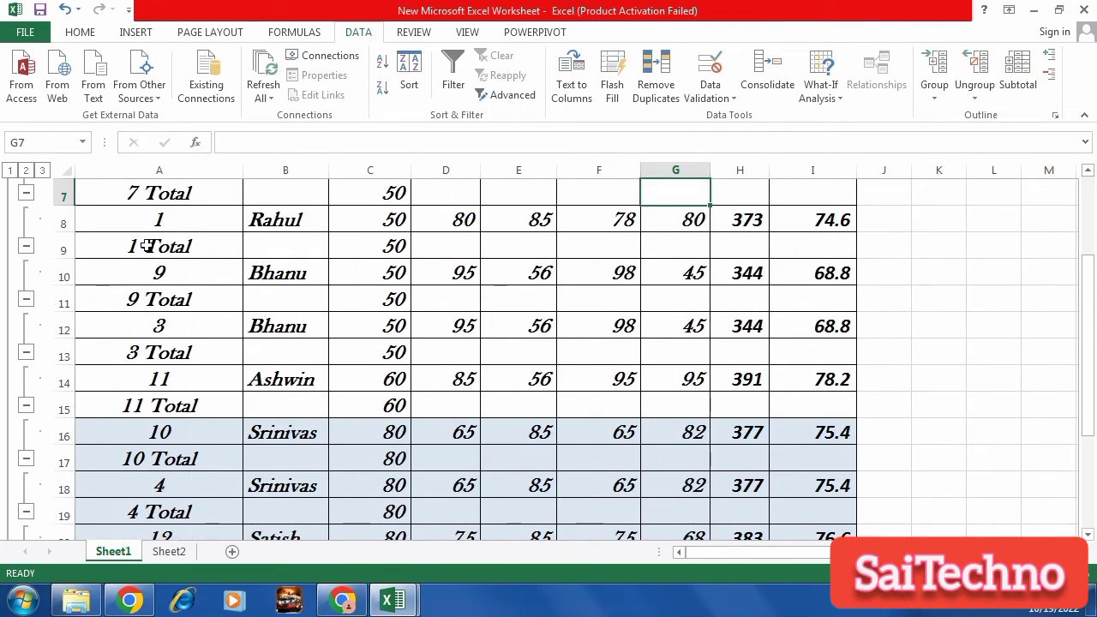
{"action": "scroll", "coordinate": [278, 245], "scroll_direction": "up", "scroll_amount": 1}
{"action": "scroll", "coordinate": [152, 294], "scroll_direction": "up", "scroll_amount": 1}
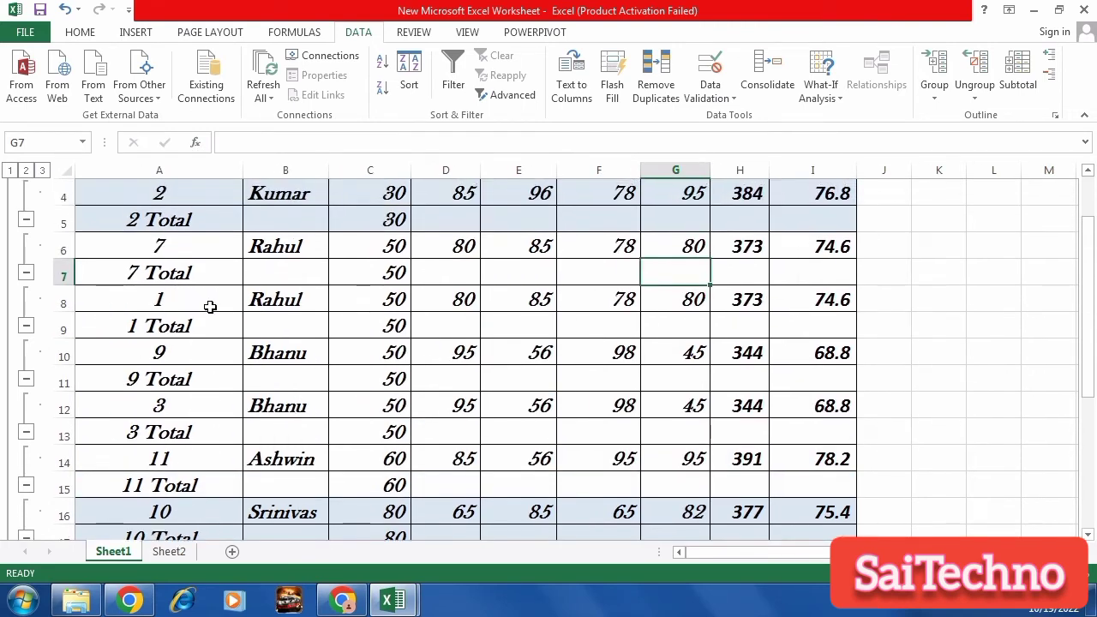
{"action": "scroll", "coordinate": [215, 313], "scroll_direction": "up", "scroll_amount": 1}
{"action": "key", "text": "ctrl+z"}
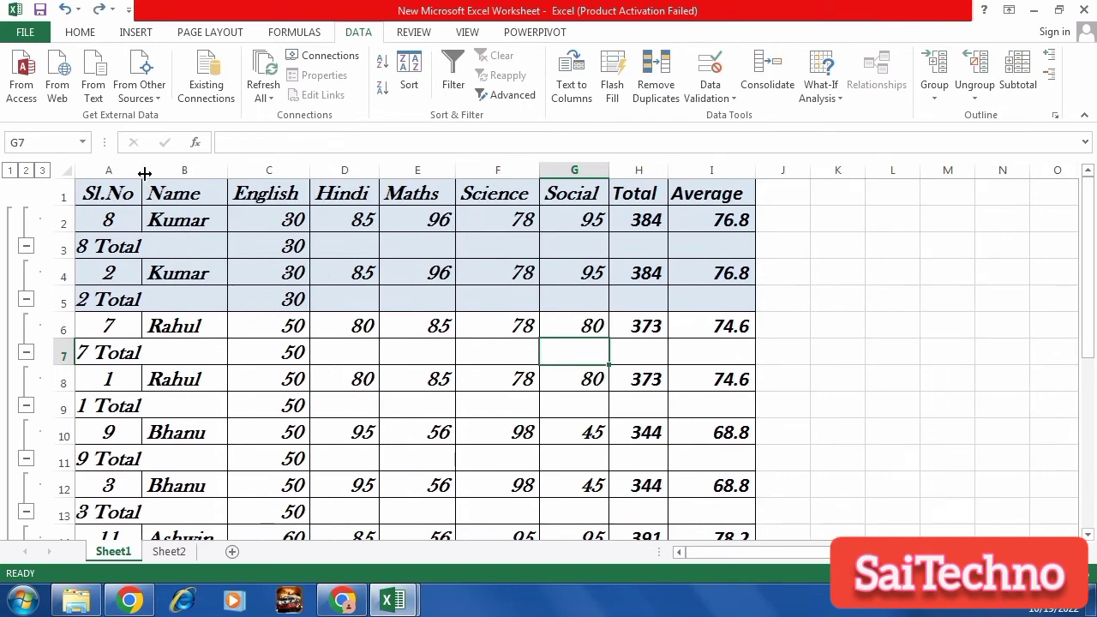
{"action": "left_click_drag", "start_coordinate": [142, 172], "coordinate": [192, 174]}
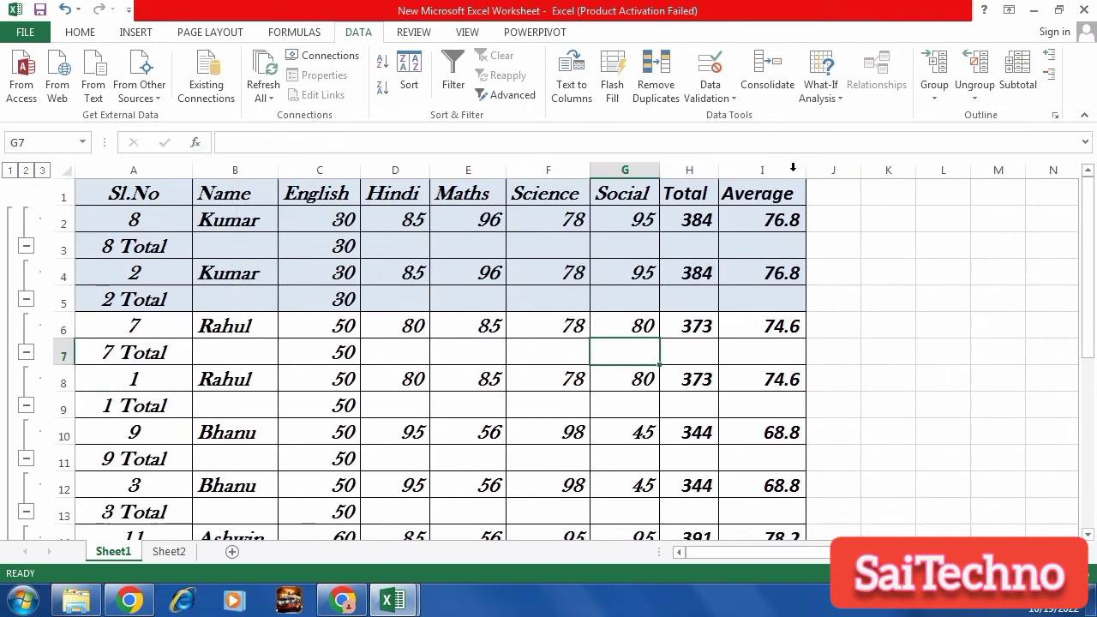
Replace the current subtotals with Sum subtotals for Name, English and Hindi at each change in Sl.No
{"action": "left_click", "coordinate": [1017, 84]}
{"action": "left_click", "coordinate": [743, 252]}
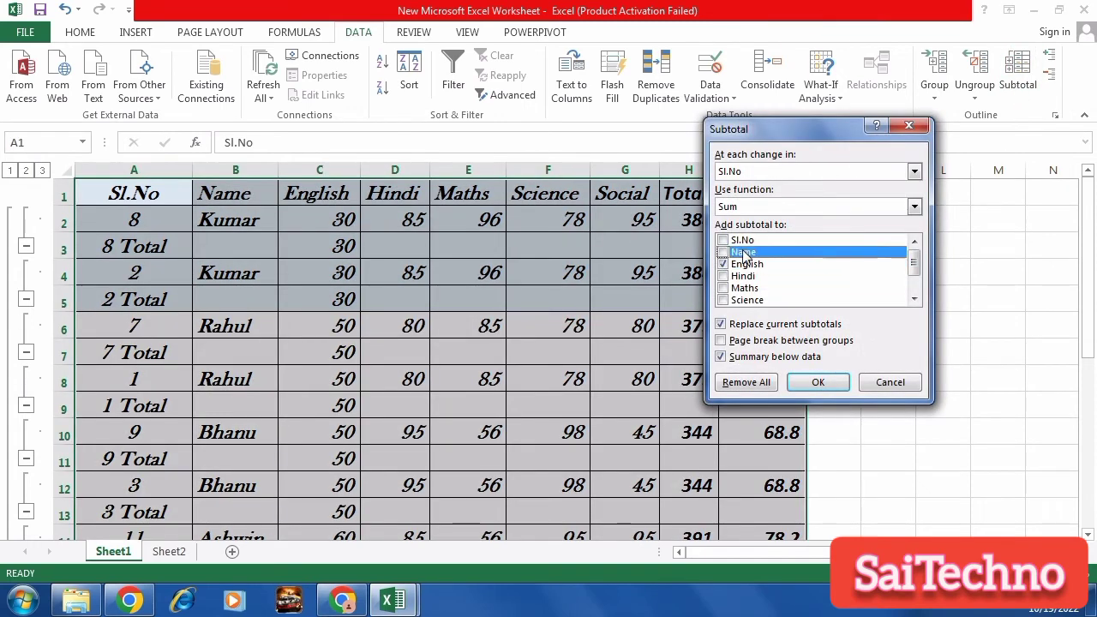
{"action": "left_click", "coordinate": [724, 252]}
{"action": "left_click", "coordinate": [739, 275]}
{"action": "left_click", "coordinate": [724, 276]}
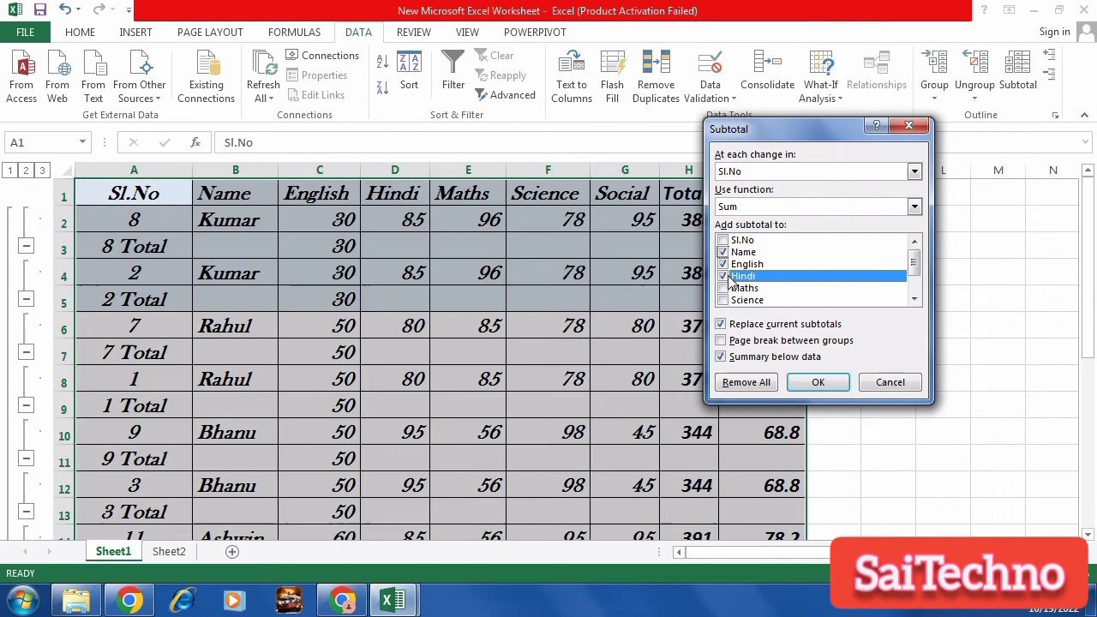
{"action": "left_click", "coordinate": [816, 382]}
Look through the Name, English and Hindi subtotal rows, and undo the subtotals
{"action": "scroll", "coordinate": [129, 318], "scroll_direction": "down", "scroll_amount": 3}
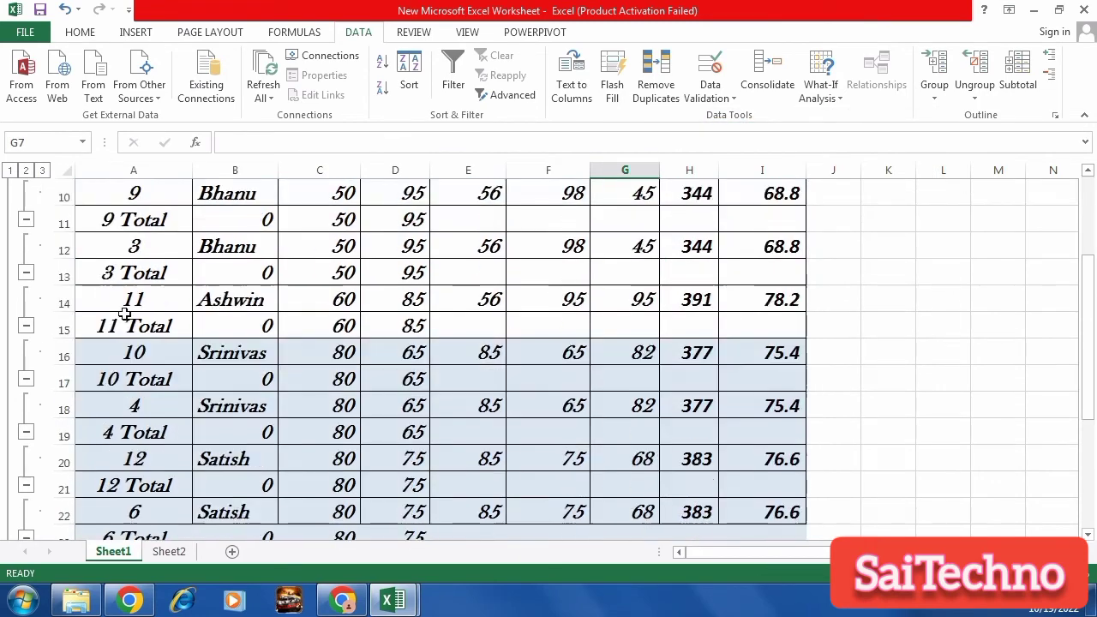
{"action": "scroll", "coordinate": [34, 440], "scroll_direction": "down", "scroll_amount": 4}
{"action": "scroll", "coordinate": [26, 386], "scroll_direction": "up", "scroll_amount": 7}
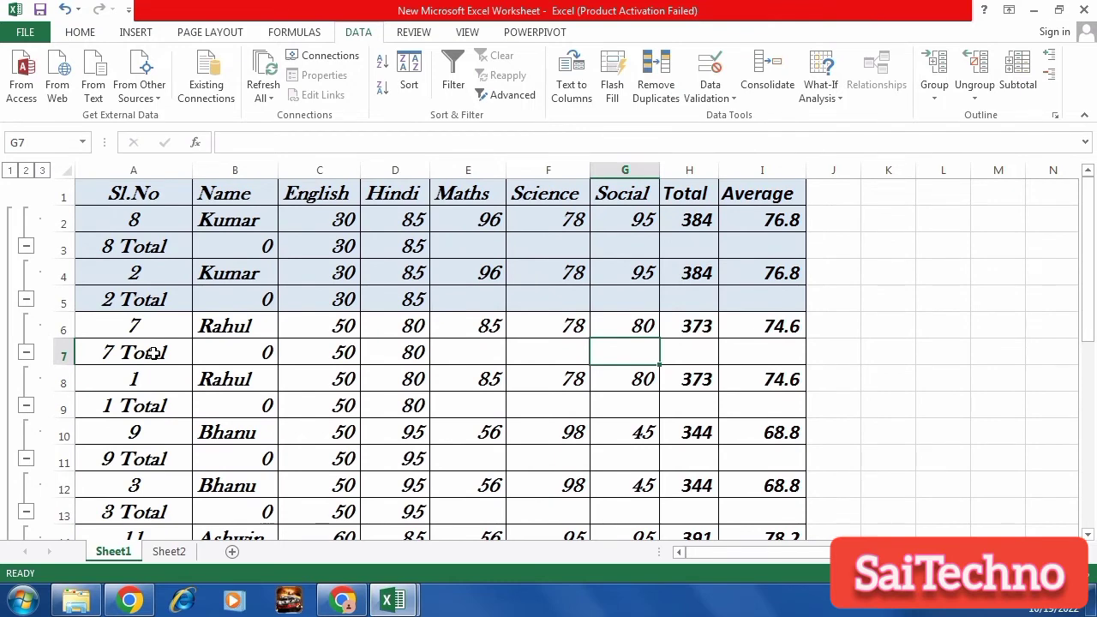
{"action": "key", "text": "ctrl+z"}
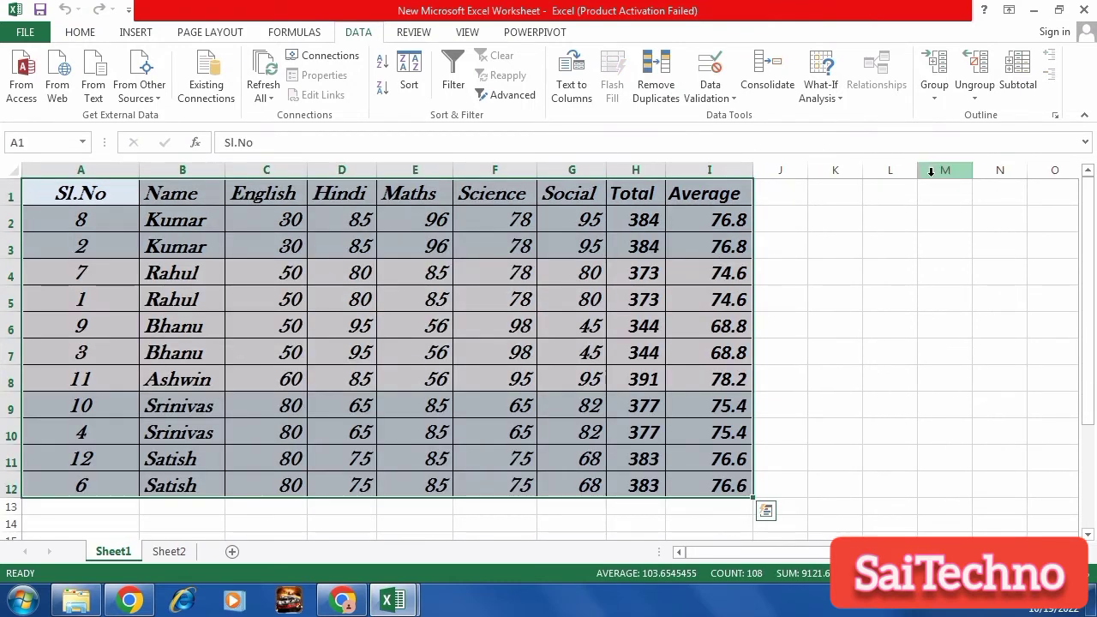
Apply Sum subtotals at each change in Sl.No for Name, English, Hindi and Maths
{"action": "left_click", "coordinate": [1019, 90]}
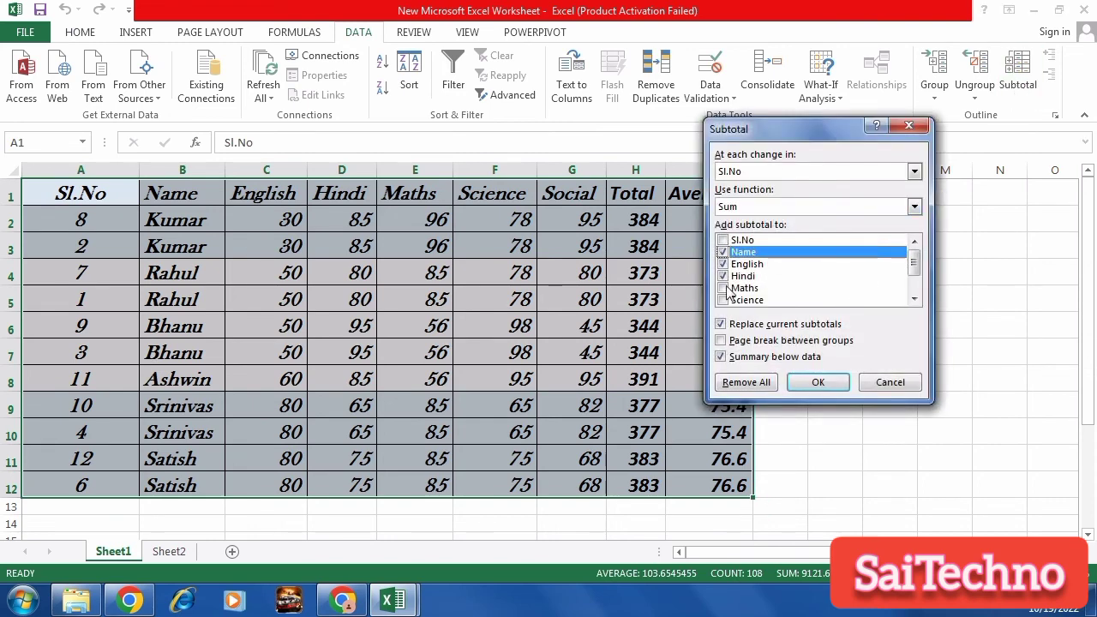
{"action": "left_click", "coordinate": [916, 287]}
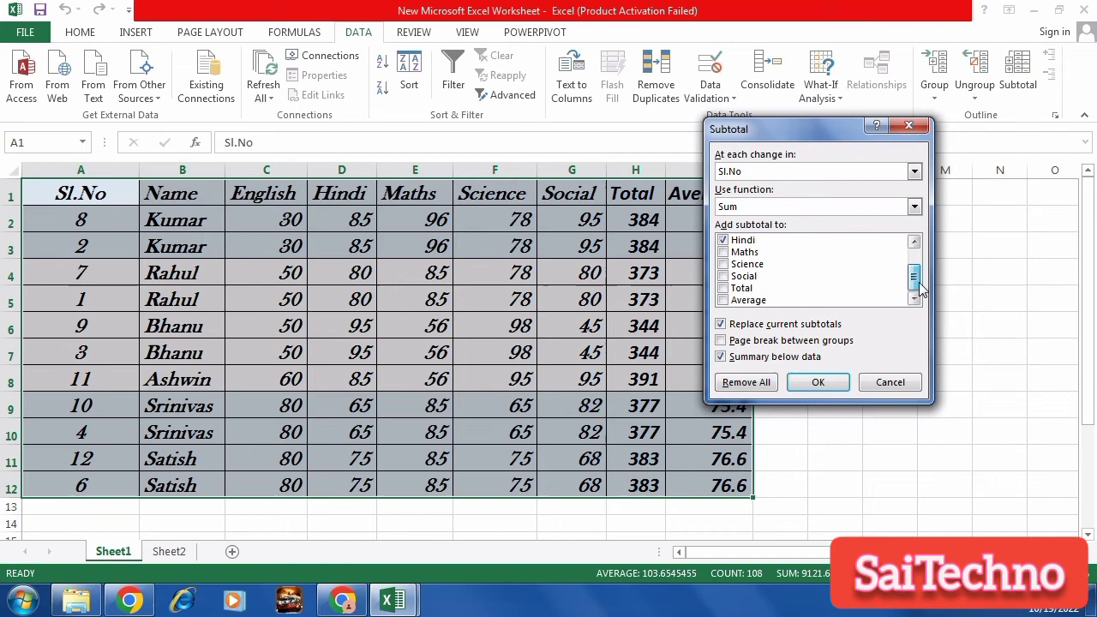
{"action": "left_click", "coordinate": [771, 252]}
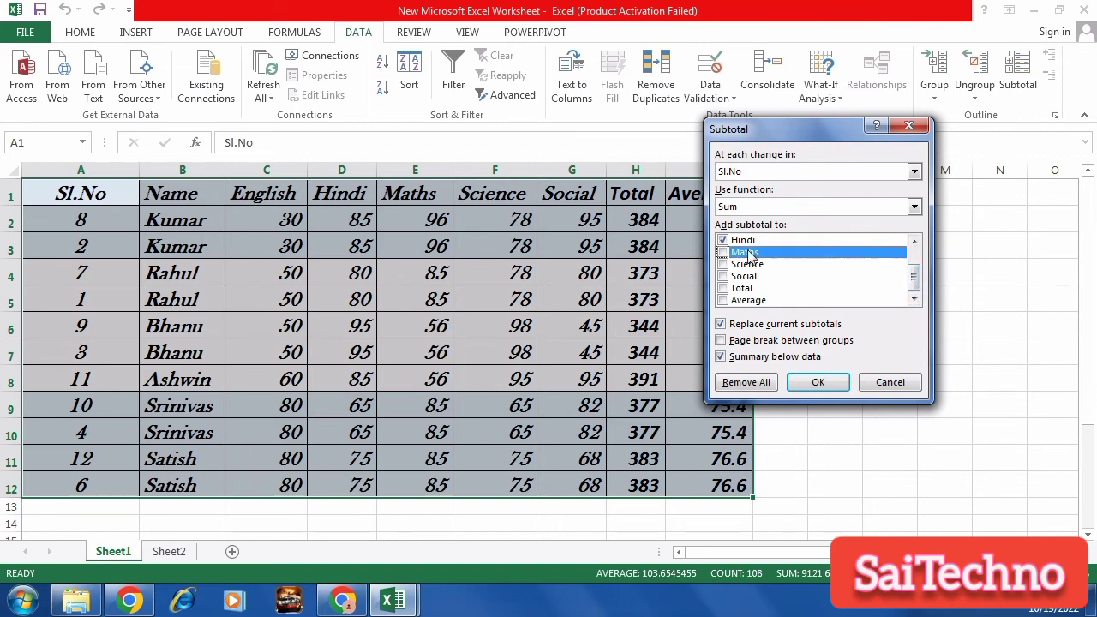
{"action": "left_click", "coordinate": [818, 382]}
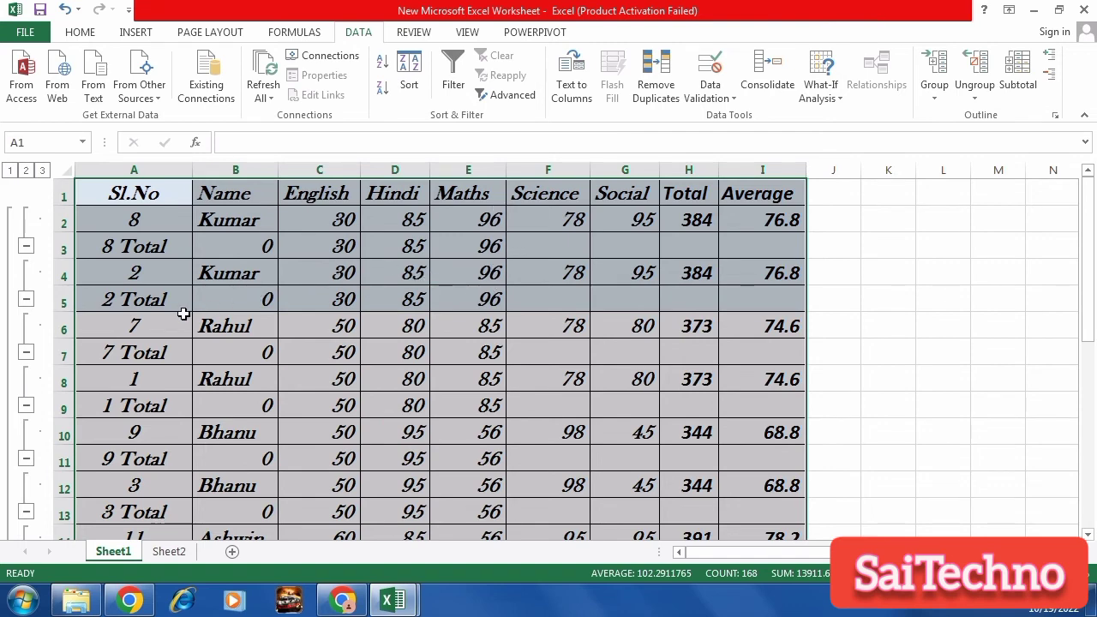
Check the Grand Total row beneath the table, undo the subtotals, and deselect the table by selecting empty cell L5
{"action": "scroll", "coordinate": [177, 314], "scroll_direction": "down", "scroll_amount": 5}
{"action": "scroll", "coordinate": [172, 318], "scroll_direction": "down", "scroll_amount": 1}
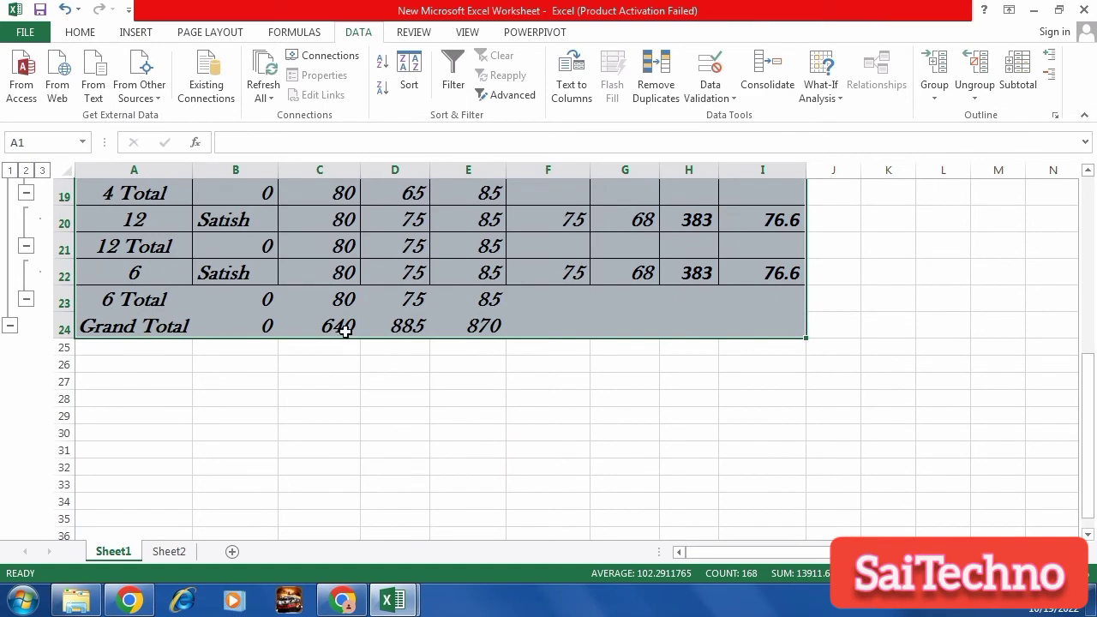
{"action": "left_click_drag", "start_coordinate": [127, 306], "coordinate": [526, 323]}
{"action": "key", "text": "ctrl+z"}
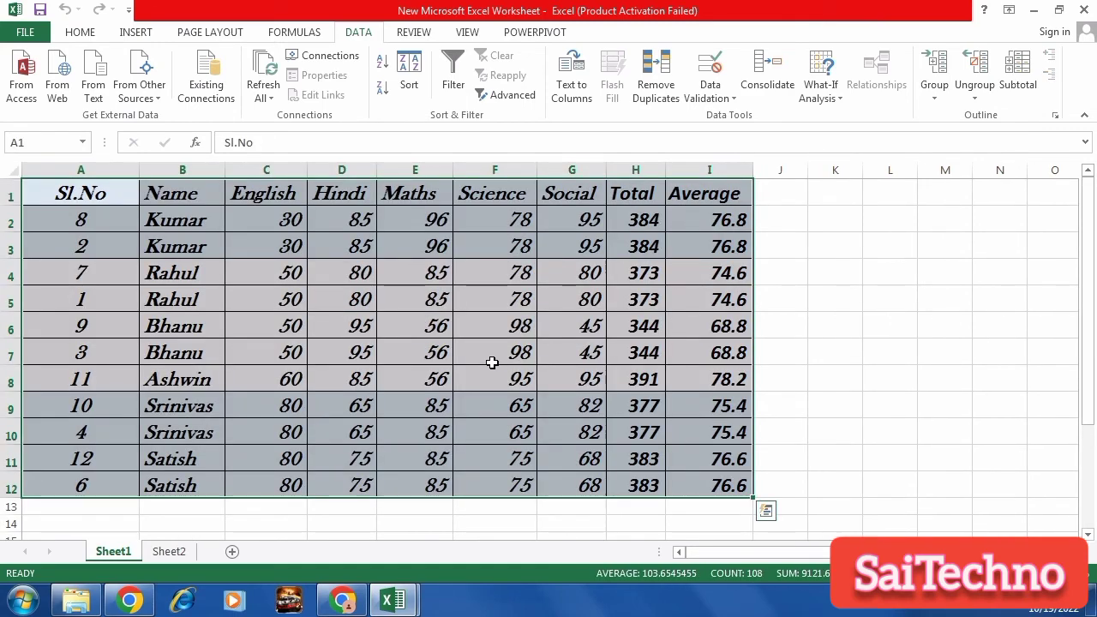
{"action": "left_click", "coordinate": [496, 352]}
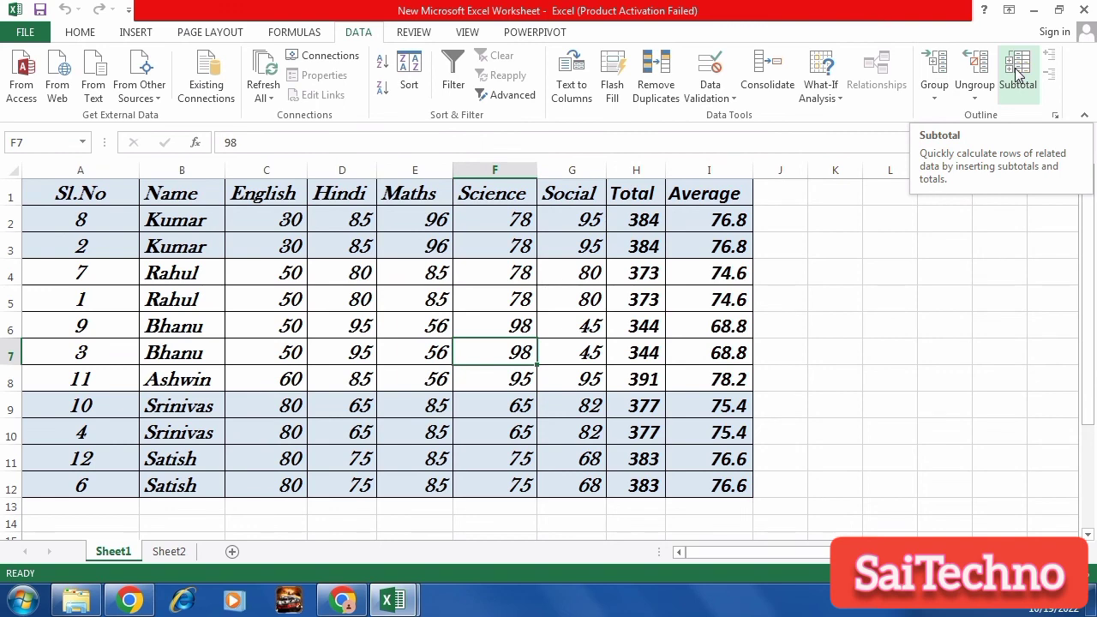
{"action": "left_click", "coordinate": [897, 293]}
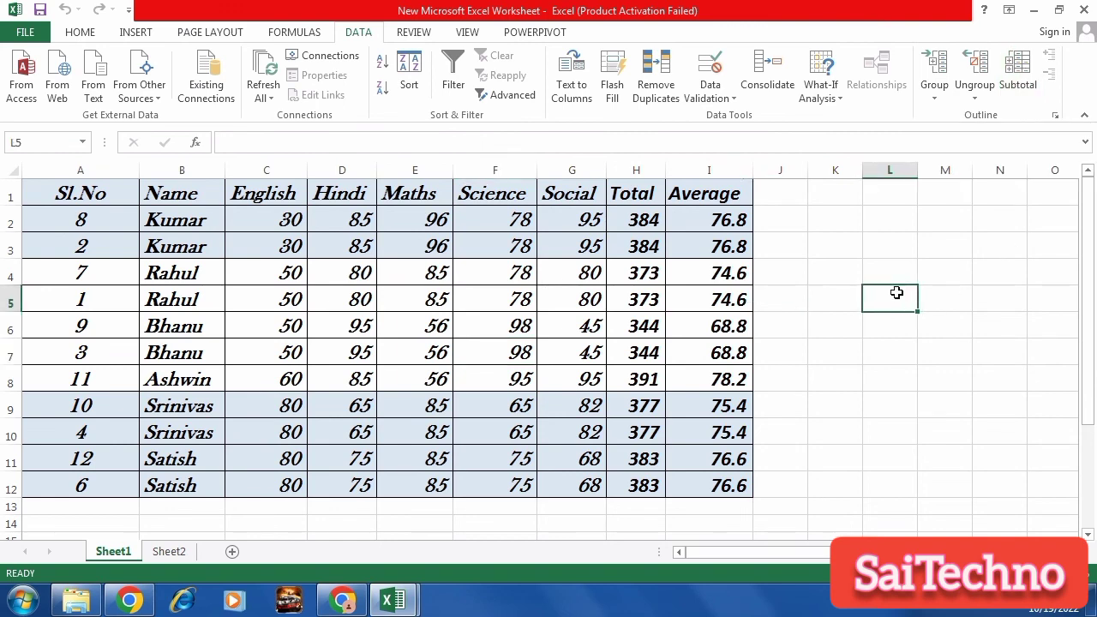